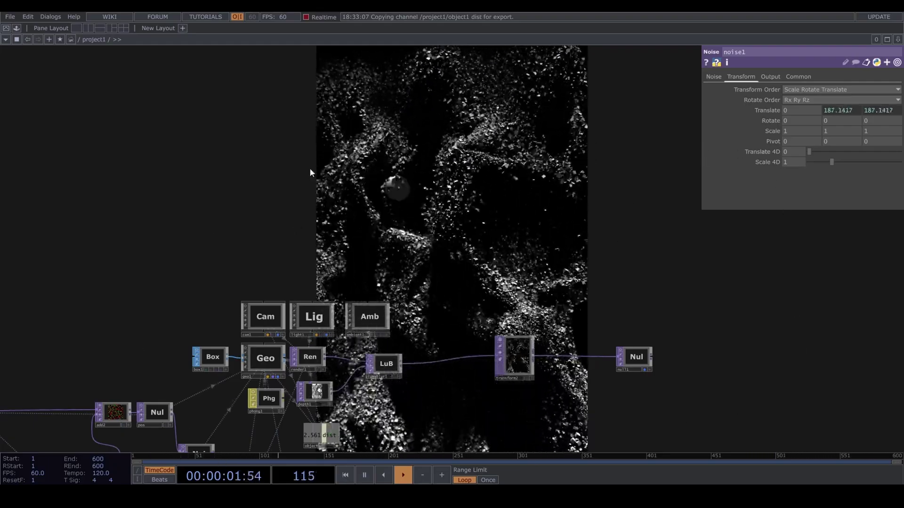
Examine the finished particle network from end to end, including how the camera and light views show the particles and sphere.
left_click_drag(308, 239, 781, 227)
scroll(439, 255, "down", 2)
scroll(440, 256, "down", 5)
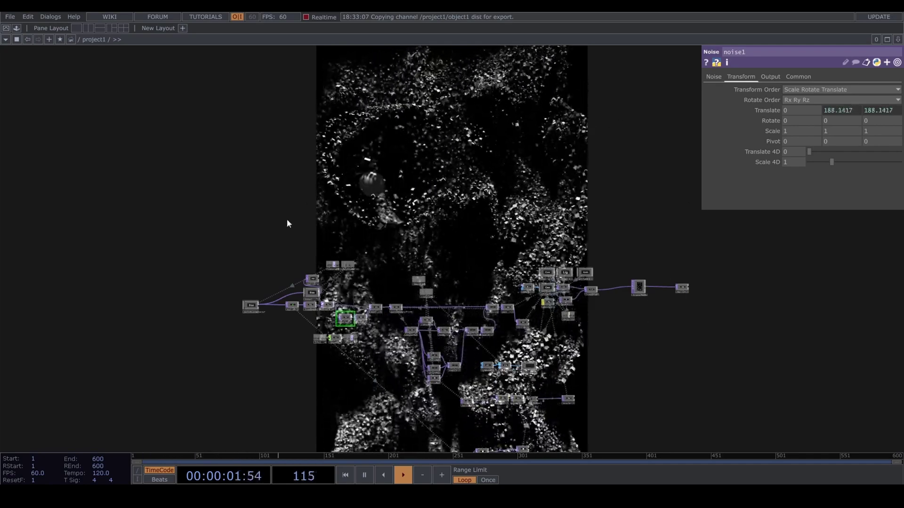
scroll(462, 346, "up", 3)
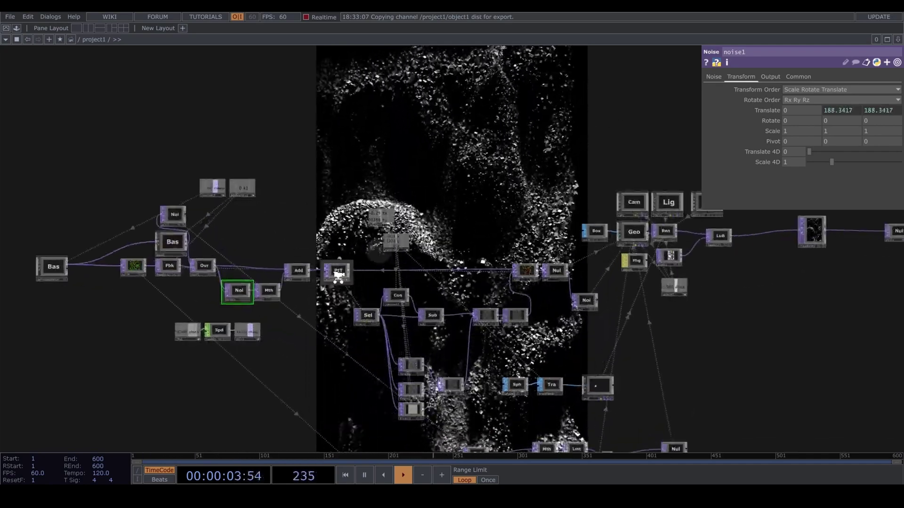
scroll(338, 275, "up", 3)
left_click_drag(389, 276, 505, 409)
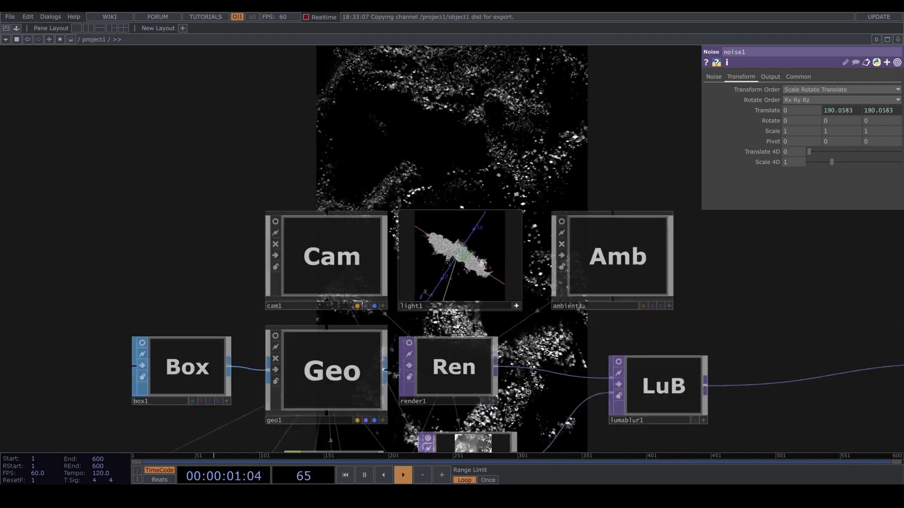
left_click_drag(483, 263, 498, 251)
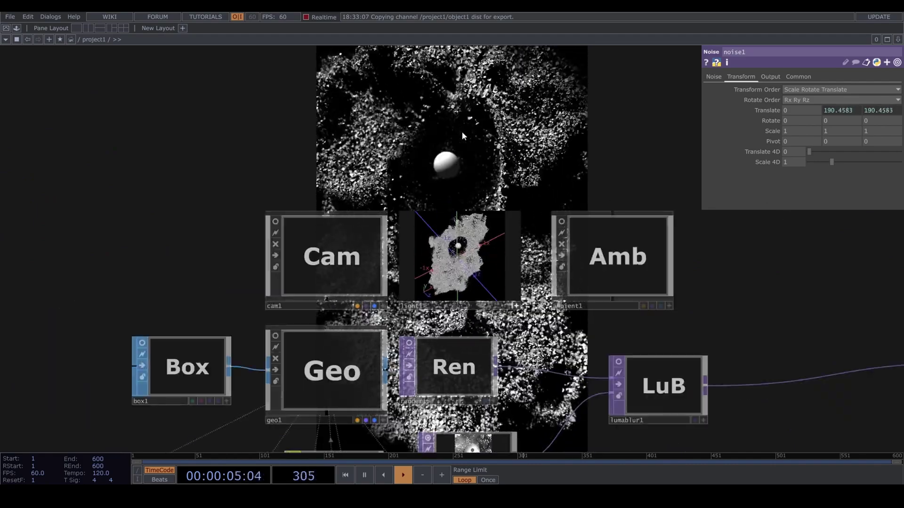
left_click_drag(471, 135, 704, 249)
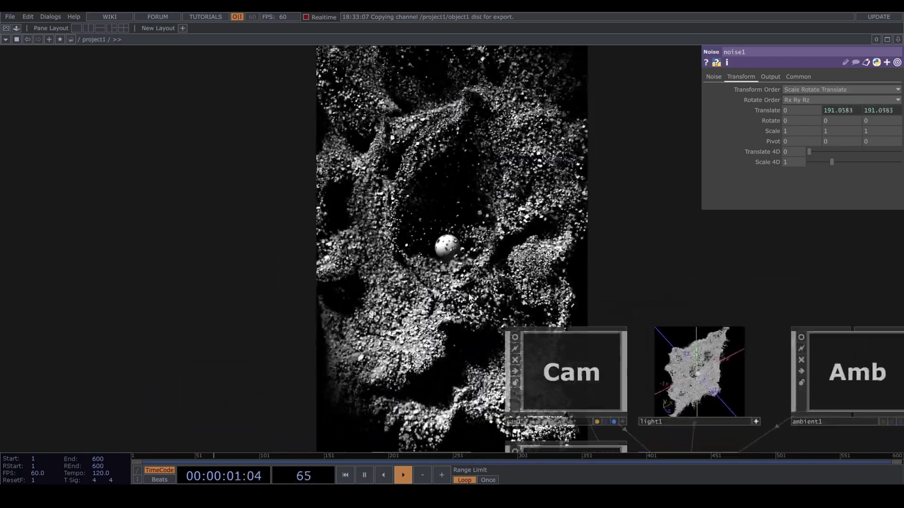
left_click(623, 420)
scroll(421, 348, "up", 3)
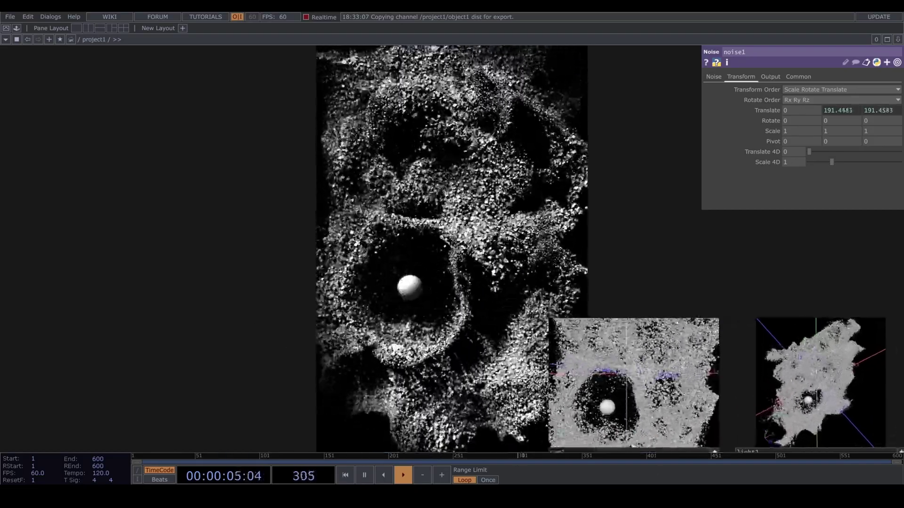
scroll(392, 350, "down", 2)
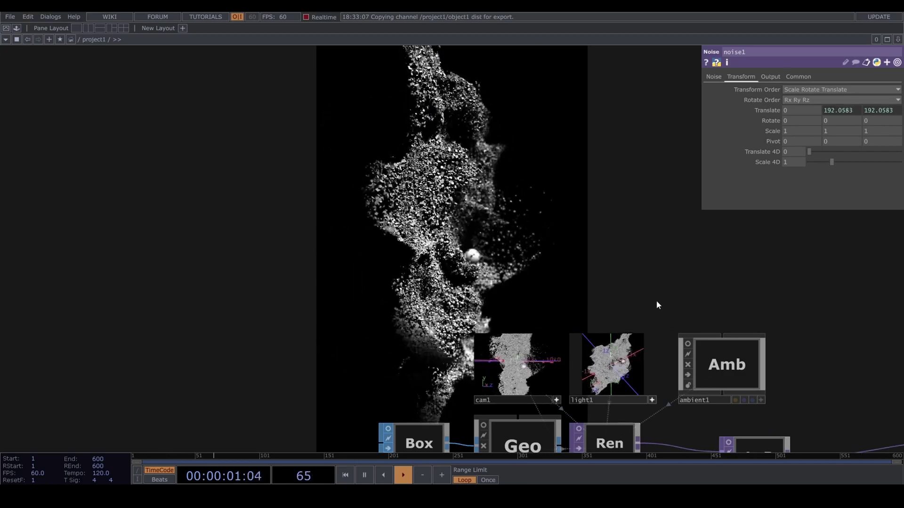
left_click_drag(220, 379, 500, 173)
scroll(394, 258, "down", 2)
left_click_drag(394, 257, 385, 429)
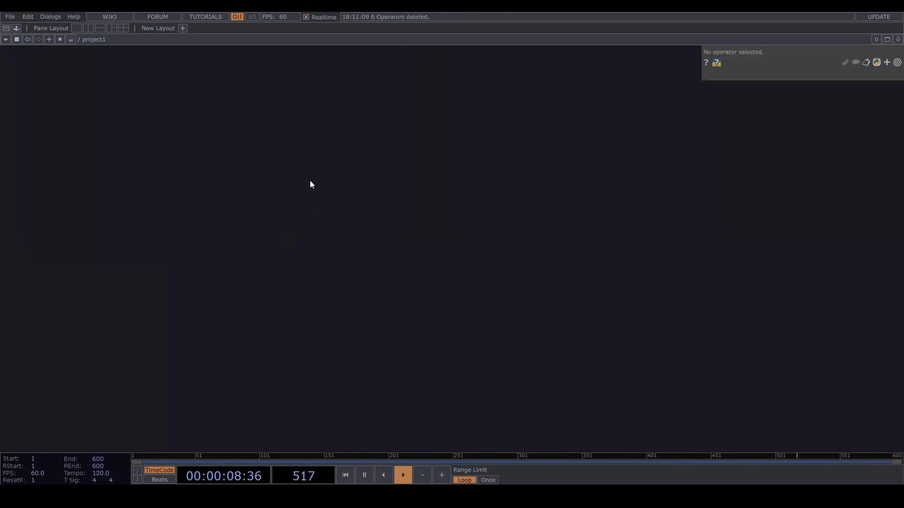
Add a Constant CHOP to the empty project1 network.
key("Tab")
left_click(202, 61)
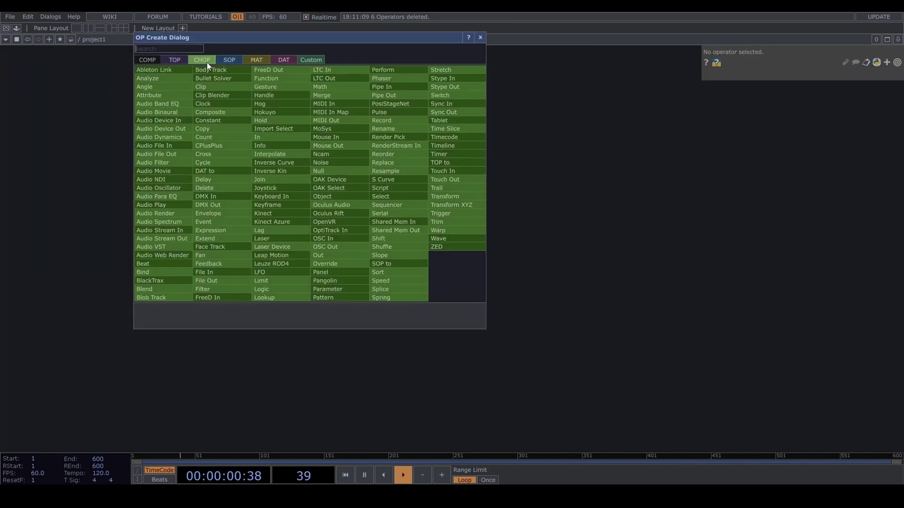
type("cons")
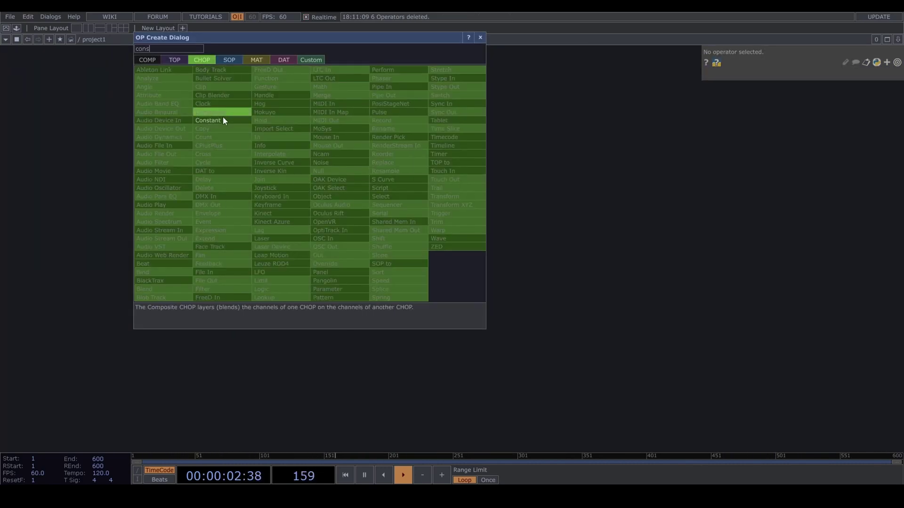
left_click(223, 120)
left_click(287, 184)
left_click(314, 17)
left_click_drag(332, 122, 361, 133)
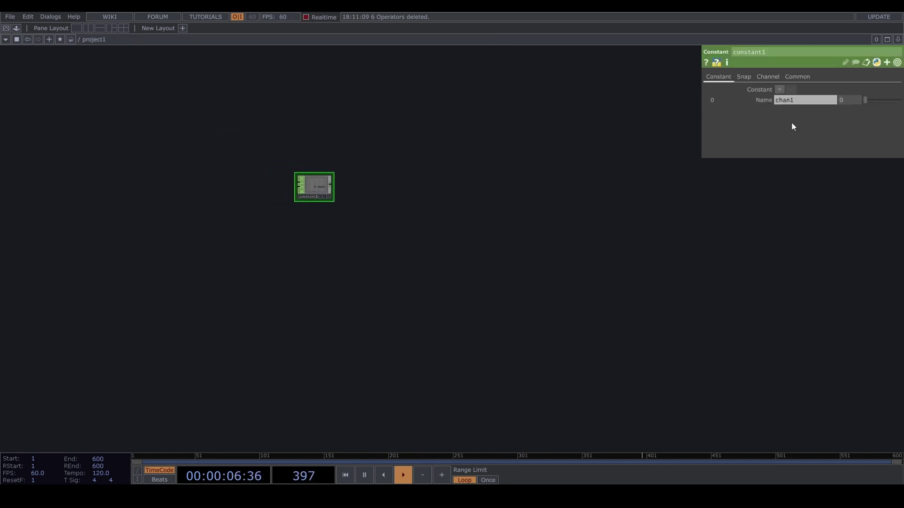
Name the Constant CHOP's channel simRes and set its value to 400.
left_click(807, 103)
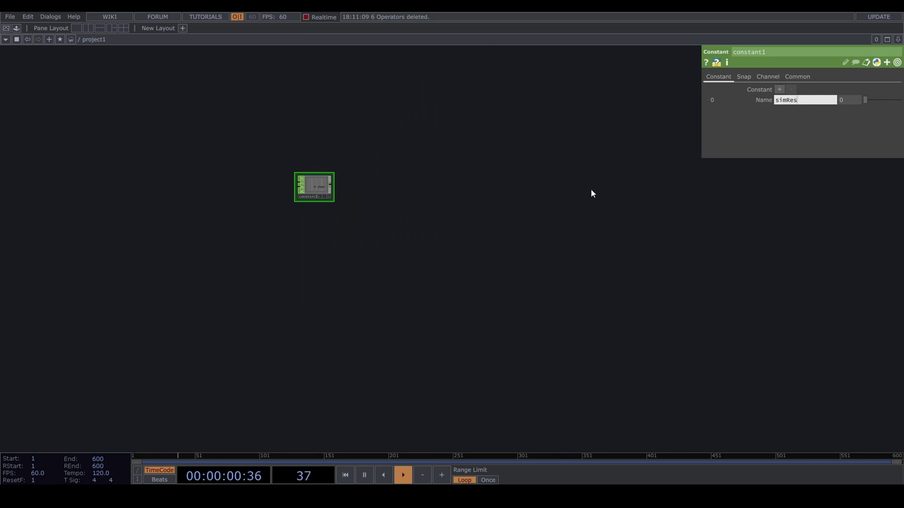
key("Return")
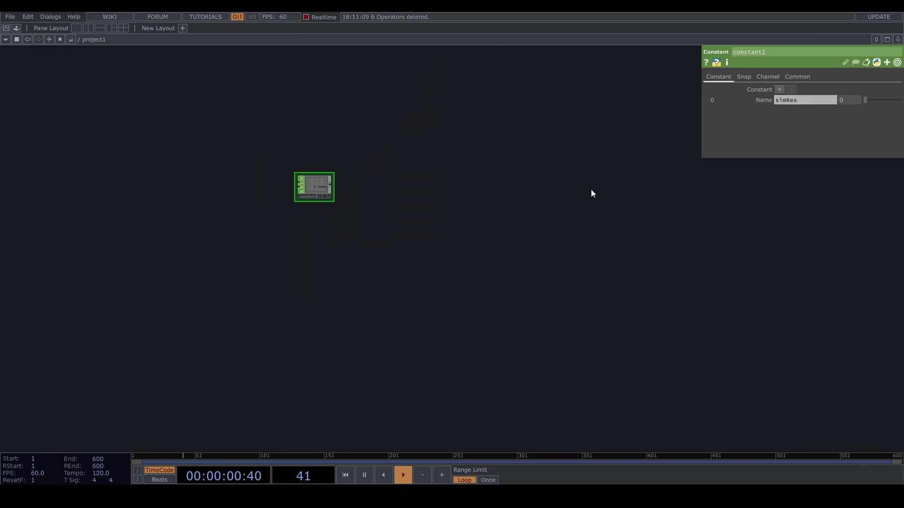
left_click(839, 100)
type("400")
key("Return")
Add the pointGenerator component from the PointClouds palette to the network, below the Constant CHOP.
key("alt+l")
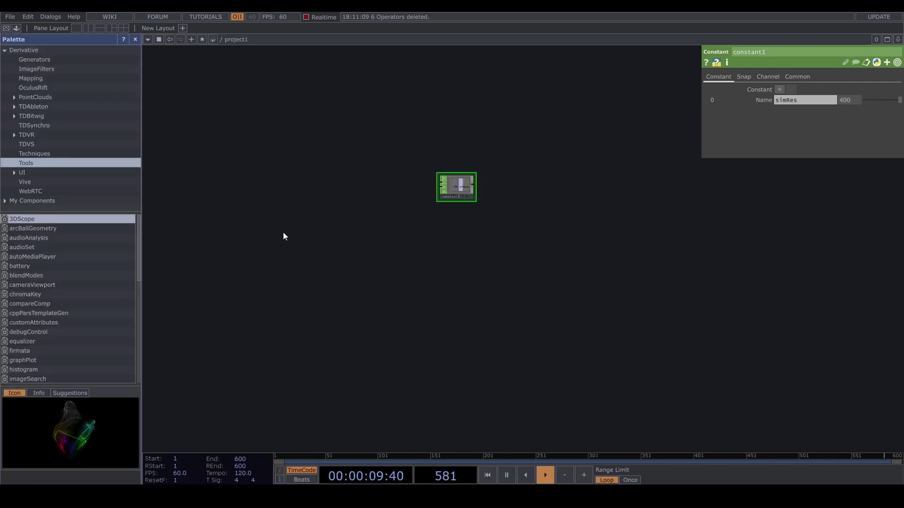
left_click(47, 97)
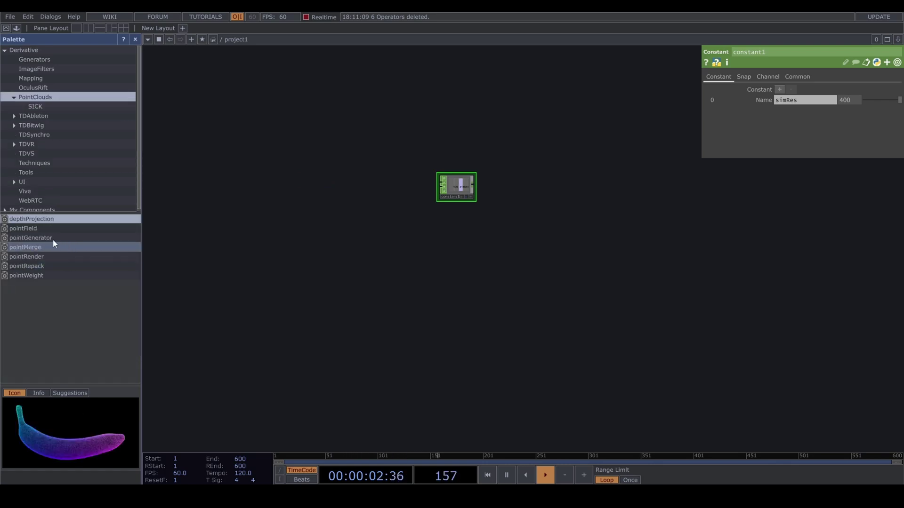
left_click_drag(51, 239, 349, 262)
scroll(458, 212, "up", 5)
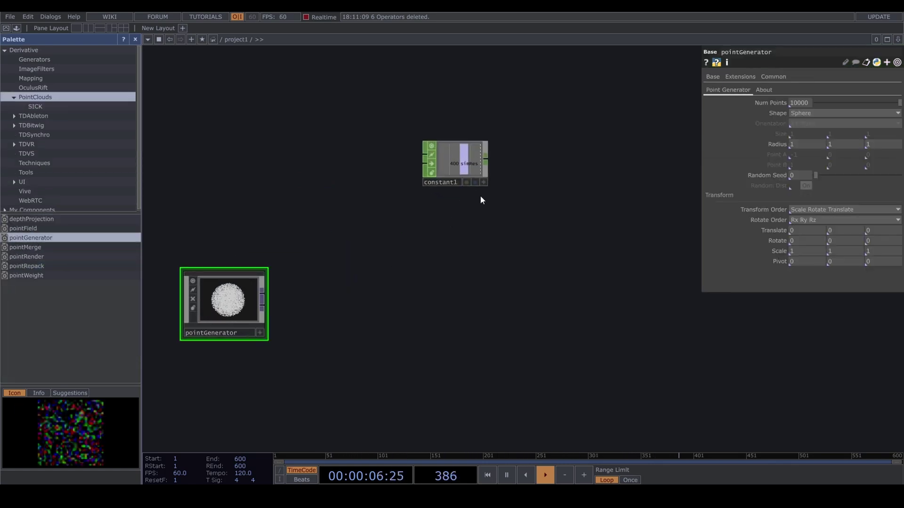
Reference the simRes channel in the point generator's Num Points and square it with the expression op('constant1')['simRes']**2.
left_click(484, 182)
left_click_drag(473, 164, 801, 102)
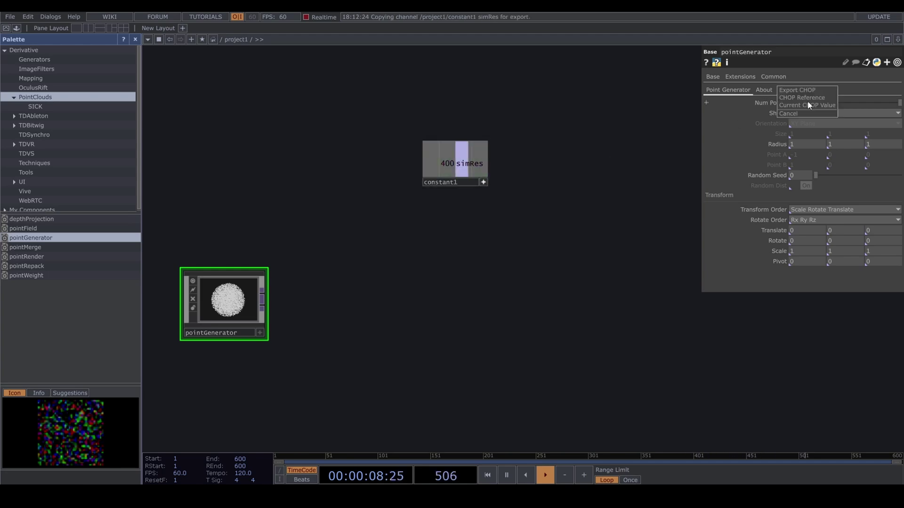
left_click(811, 98)
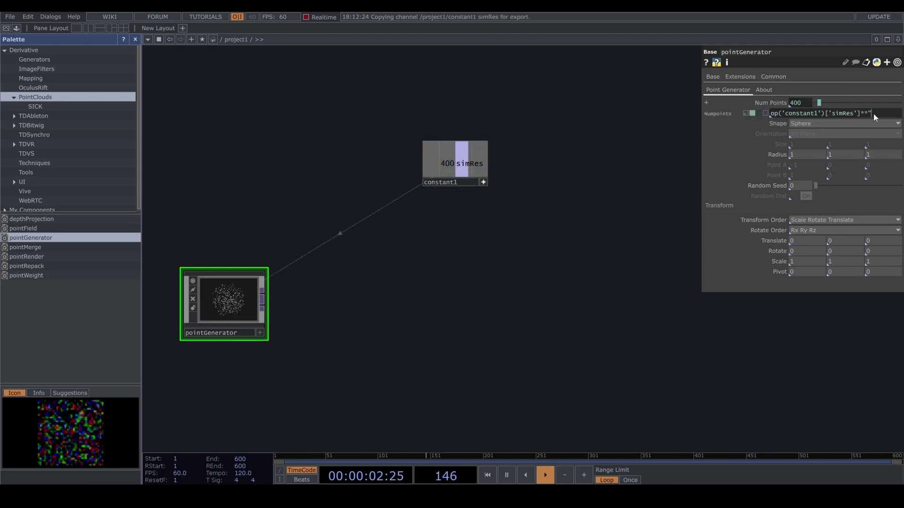
key("BackSpace")
type("2")
left_click(417, 250)
Connect a Null TOP to the point generator's first output and name it pos.
left_click_drag(332, 285, 372, 271)
scroll(353, 286, "down", 3)
left_click(309, 285)
left_click(622, 271)
type("nul")
left_click(604, 227)
left_click(610, 277)
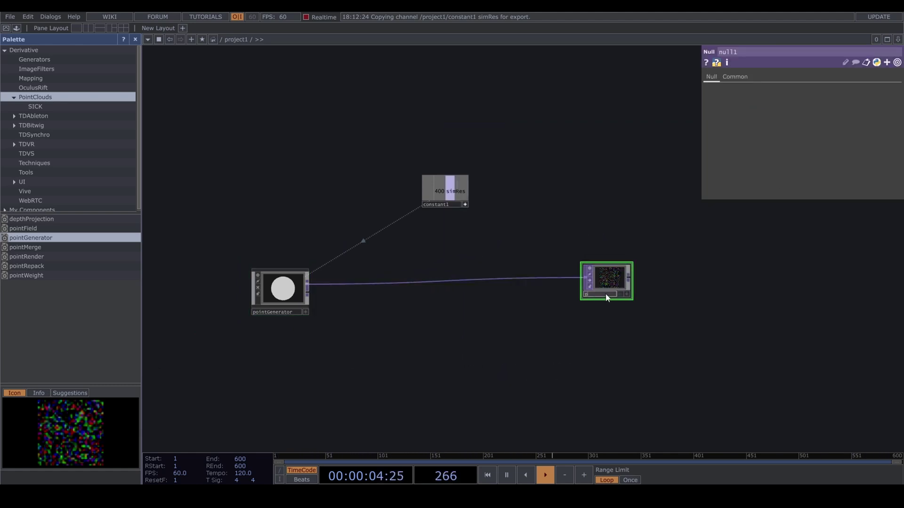
Close the palette and turn off the viewers of the pos Null and the point generator.
left_click(136, 40)
left_click_drag(461, 191, 432, 193)
left_click_drag(426, 270, 444, 280)
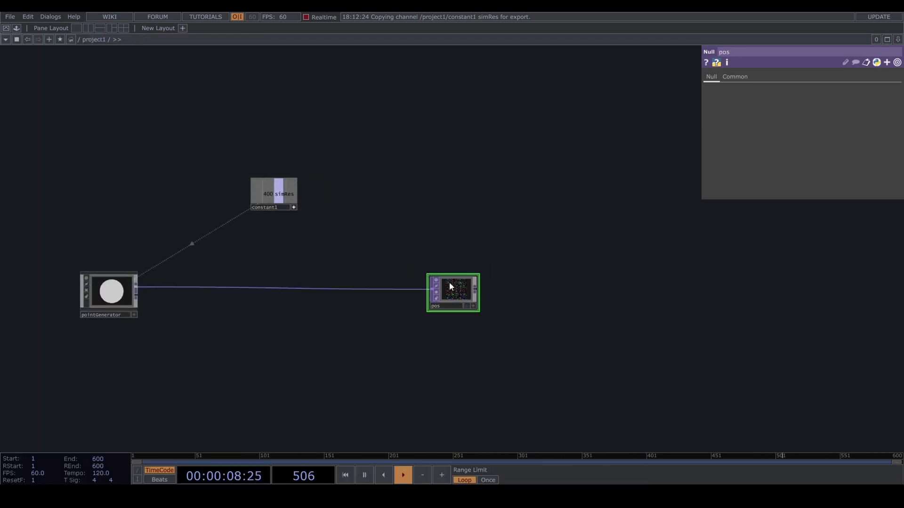
left_click(437, 280)
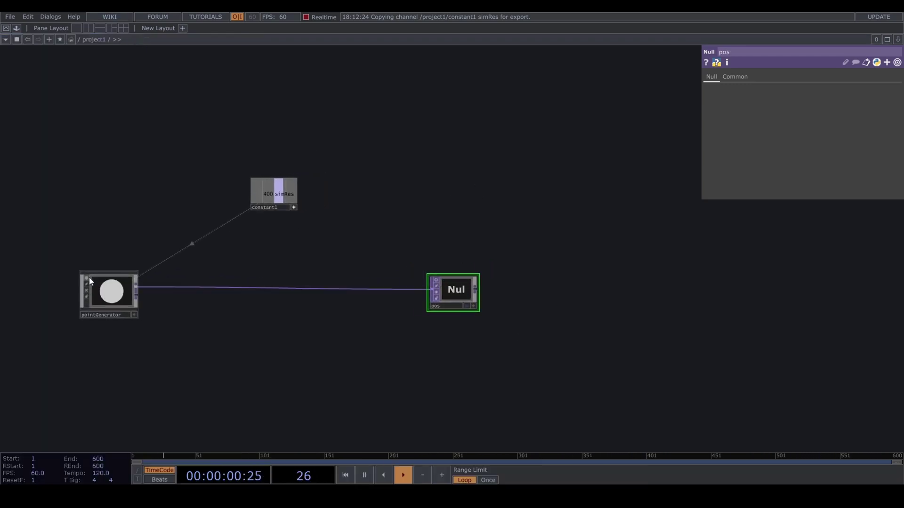
left_click(87, 278)
Add a Box SOP above the pos Null and set its scale to 0.01.
key("Tab")
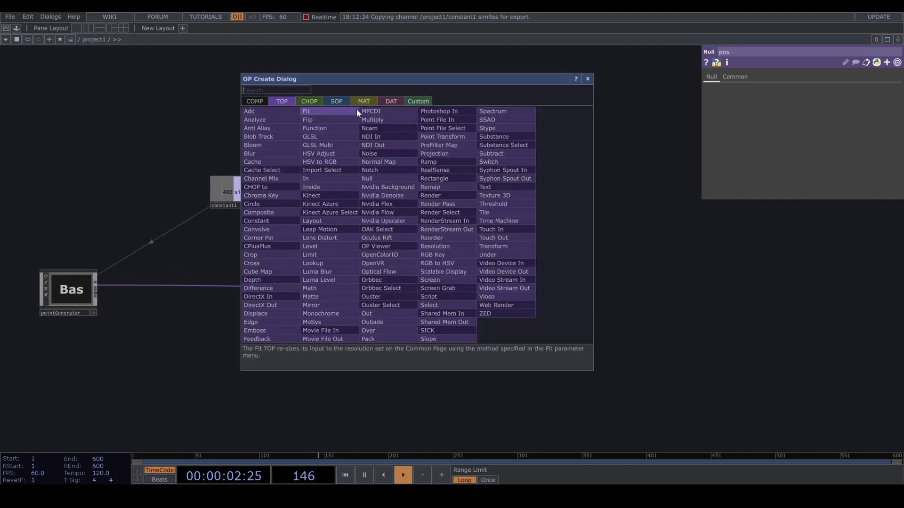
left_click(349, 103)
type("bo")
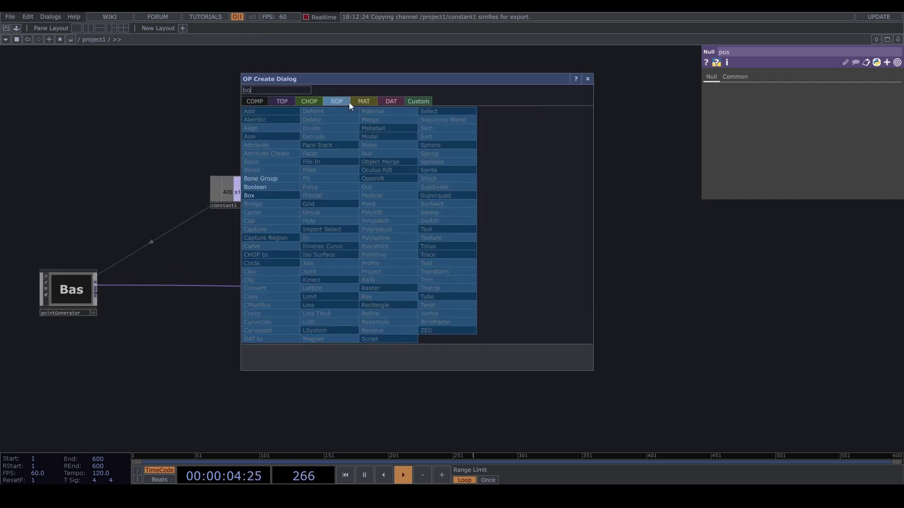
left_click(285, 194)
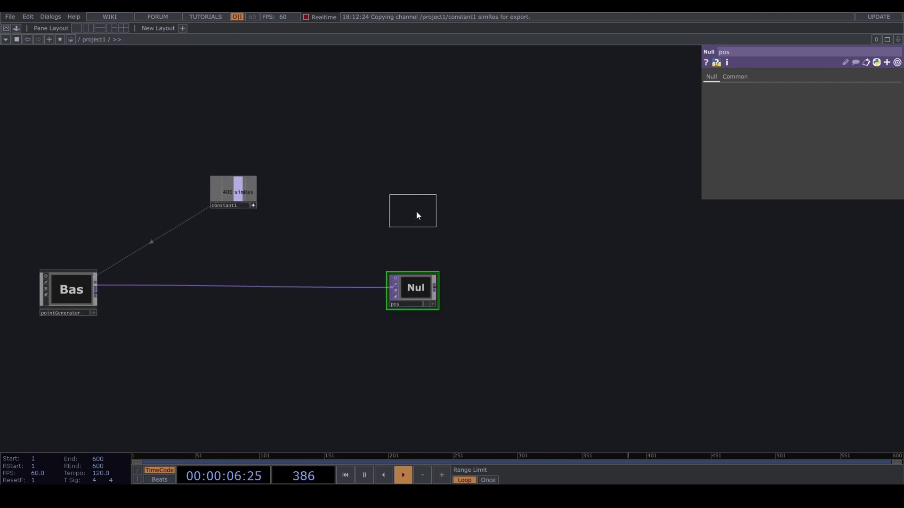
left_click(488, 220)
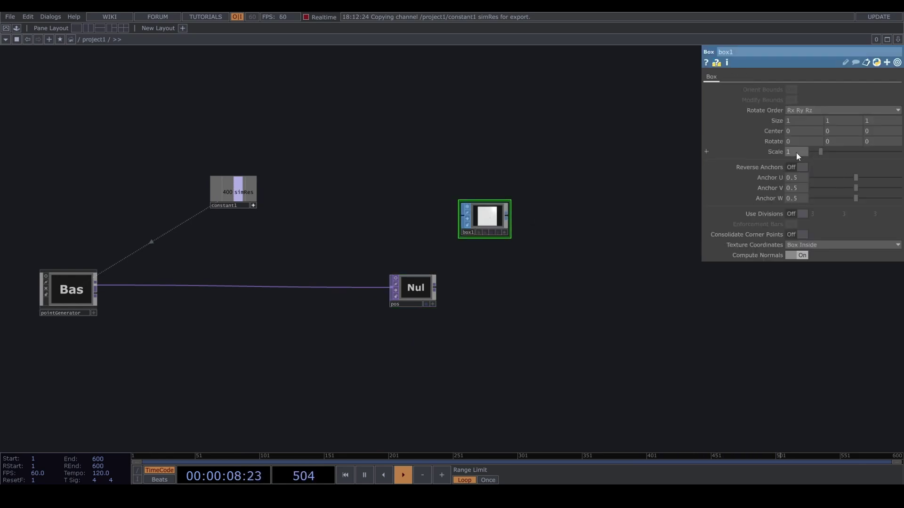
middle_click_drag(790, 141, 799, 163)
Connect a Geometry COMP to the Box SOP's output.
mouse_move(528, 232)
left_mouse_down()
mouse_move(501, 235)
mouse_move(519, 219)
left_mouse_up()
left_click(519, 218)
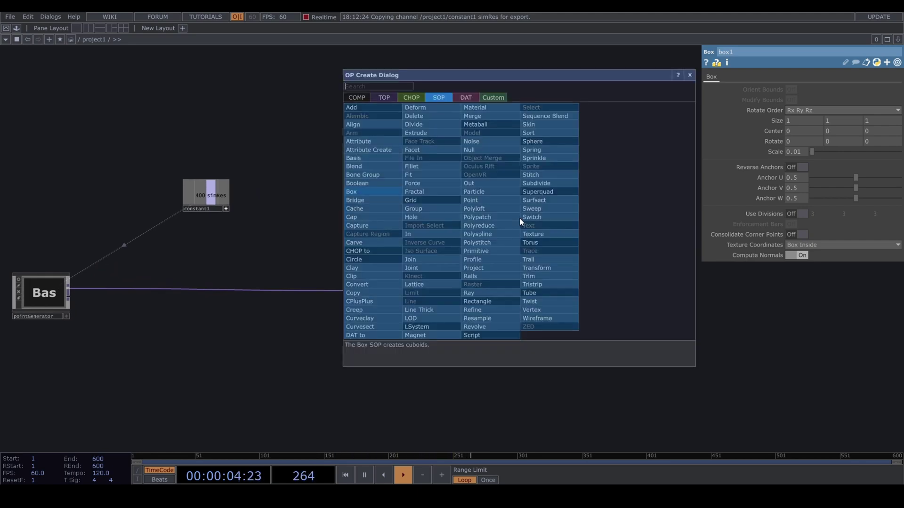
left_click(356, 97)
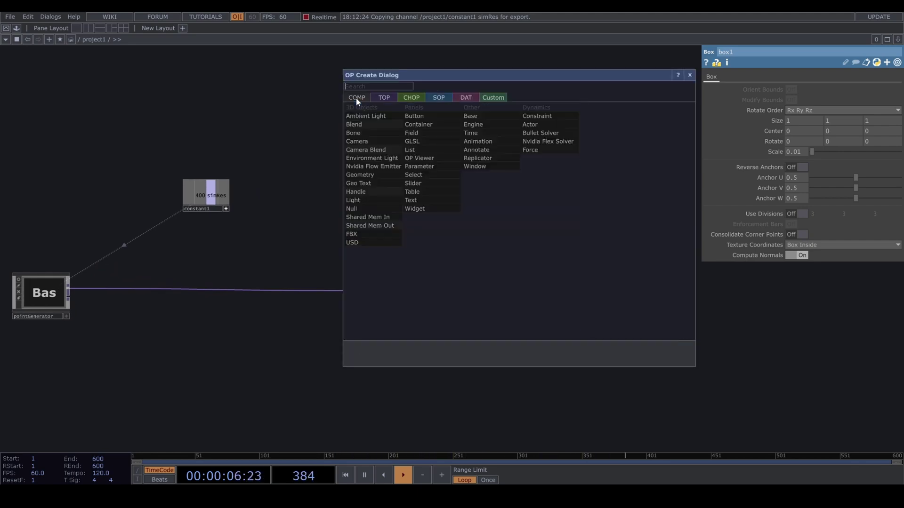
left_click(371, 176)
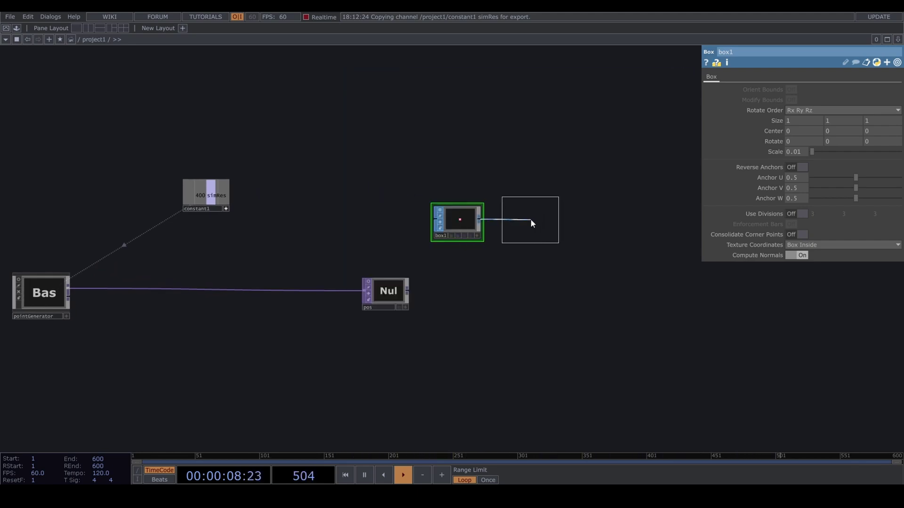
left_click(528, 213)
Add a Camera COMP directly above the Geometry COMP.
key("Tab")
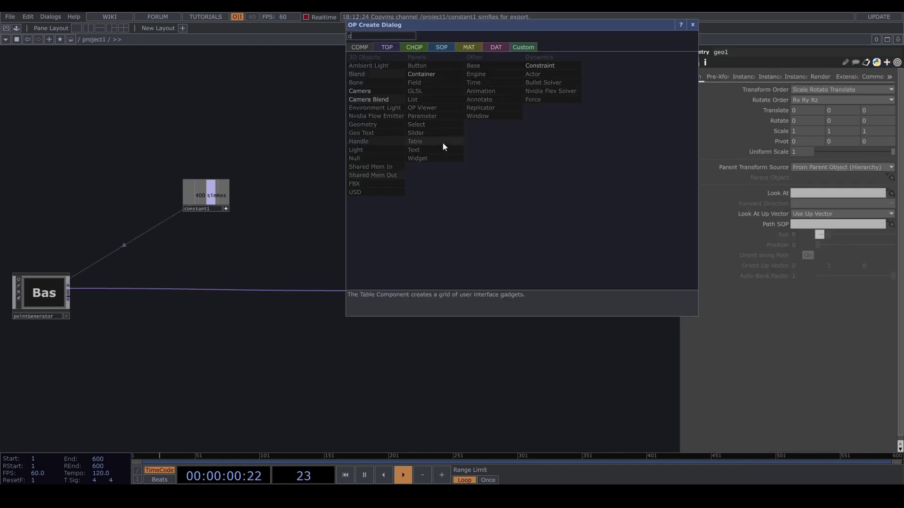
left_click(368, 92)
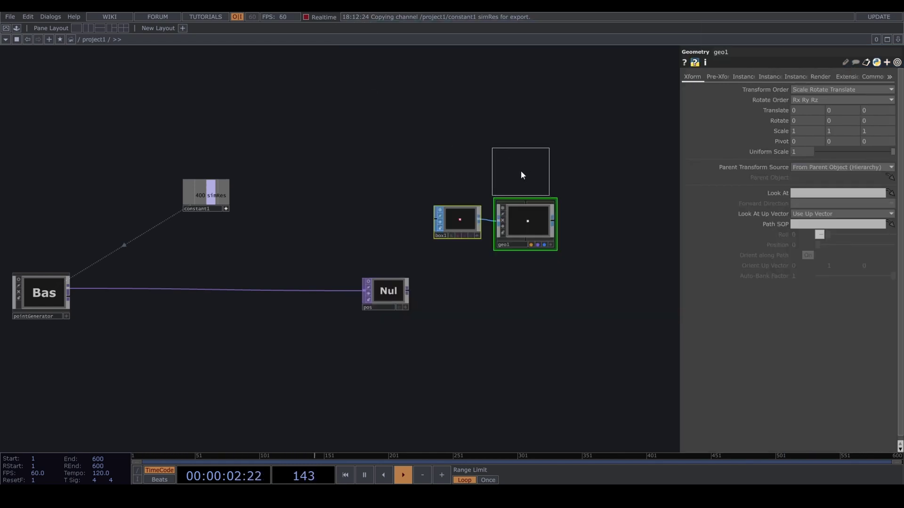
left_click(521, 171)
left_click_drag(575, 287, 552, 292)
left_click_drag(486, 168, 495, 169)
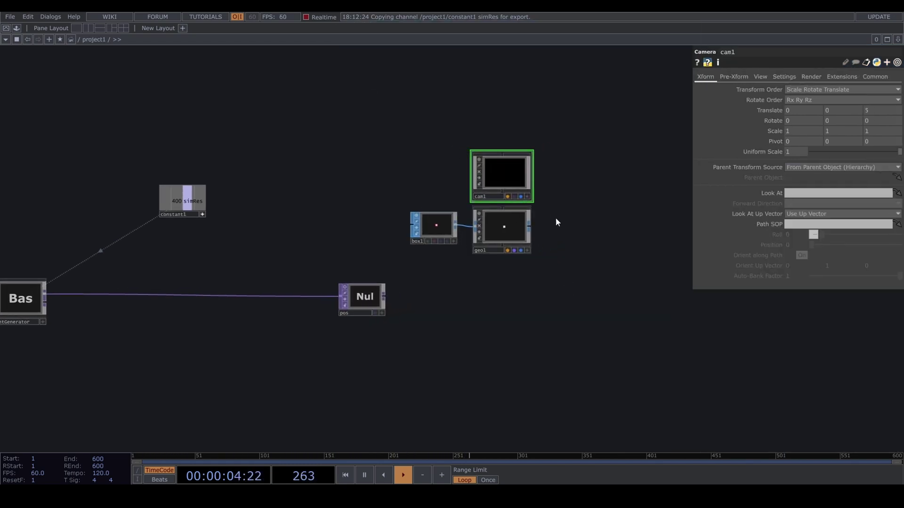
Add a Light COMP beside the Camera COMP.
left_click_drag(556, 183, 498, 237)
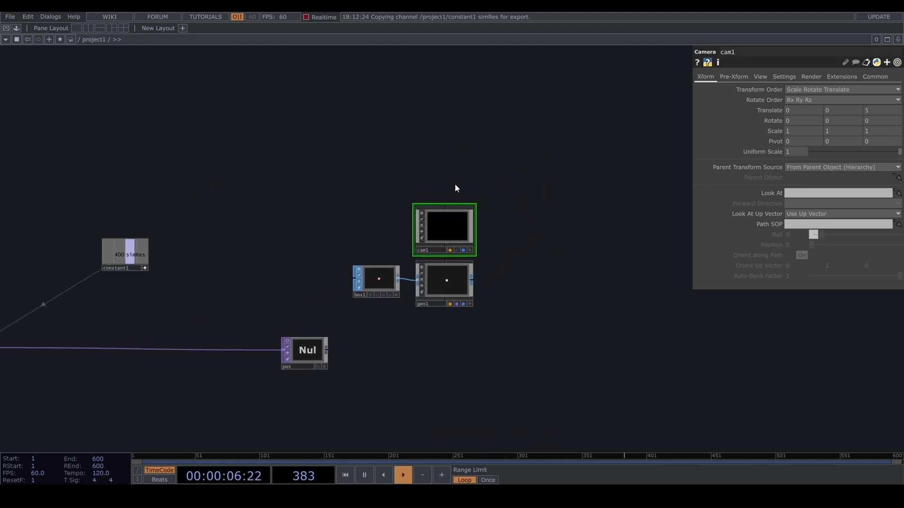
key("Tab")
type("li")
left_click(377, 217)
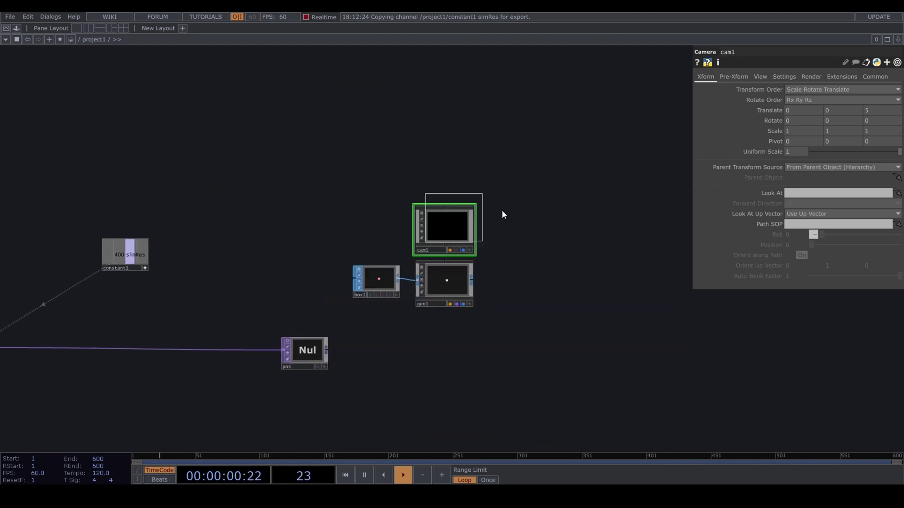
left_click(510, 231)
Add an Ambient Light COMP beside the Light COMP.
left_click_drag(562, 252, 482, 249)
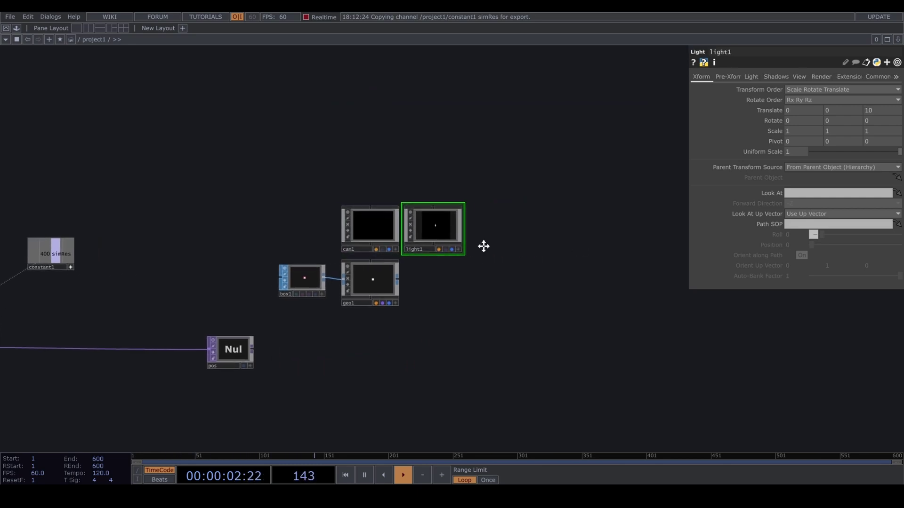
key("Tab")
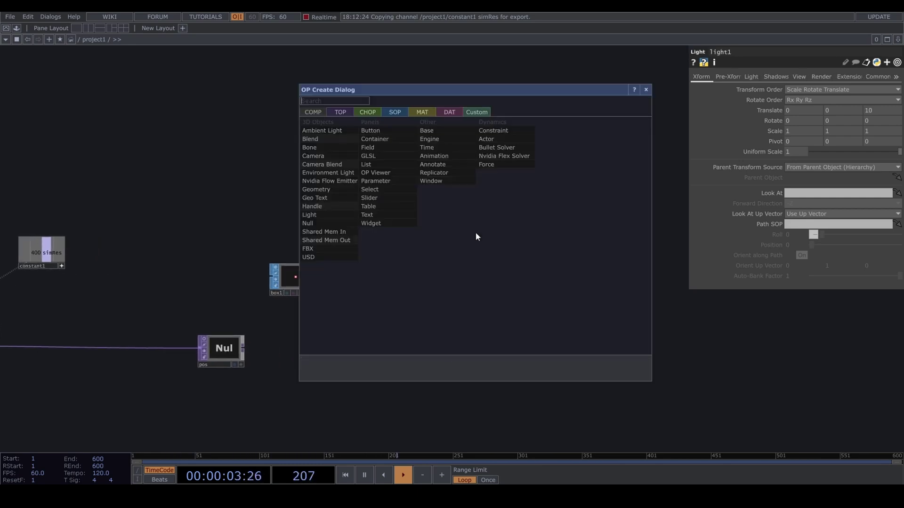
left_click(328, 131)
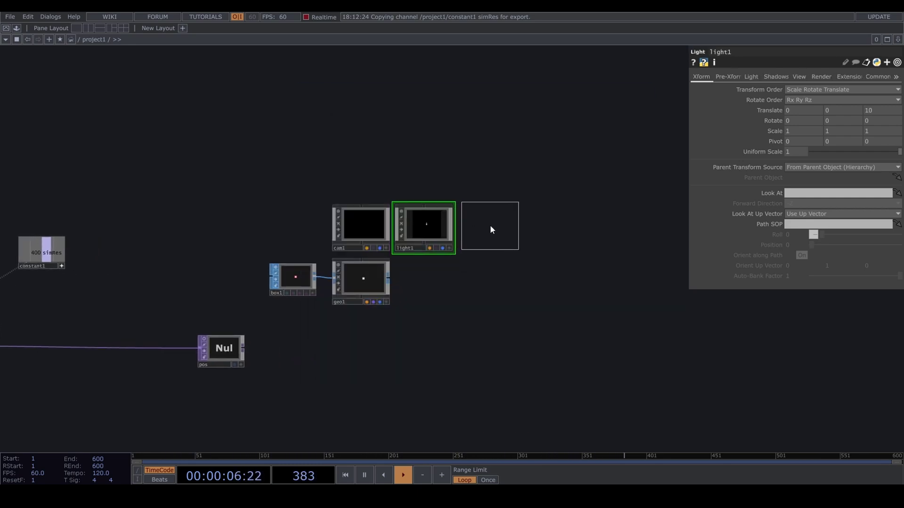
left_click(490, 225)
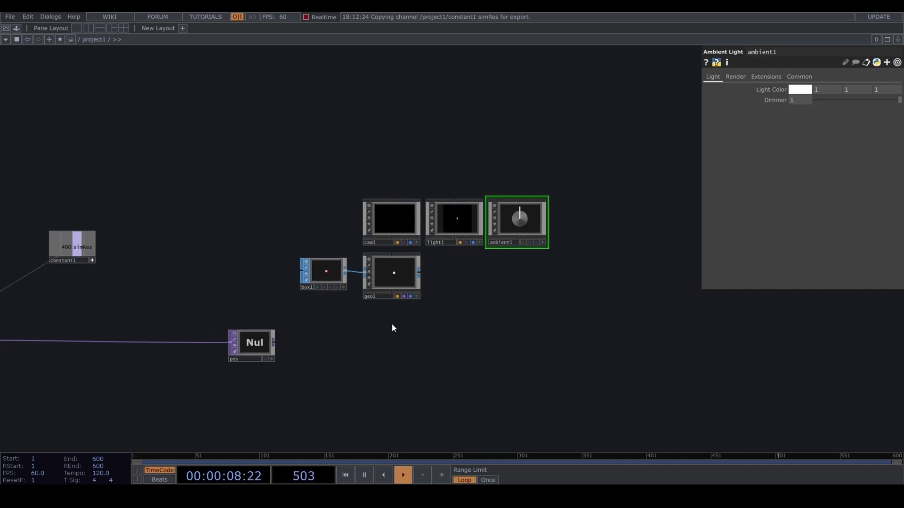
Add a Phong MAT below the Geometry COMP and assign it as the geometry's material.
key("Tab")
left_click(351, 206)
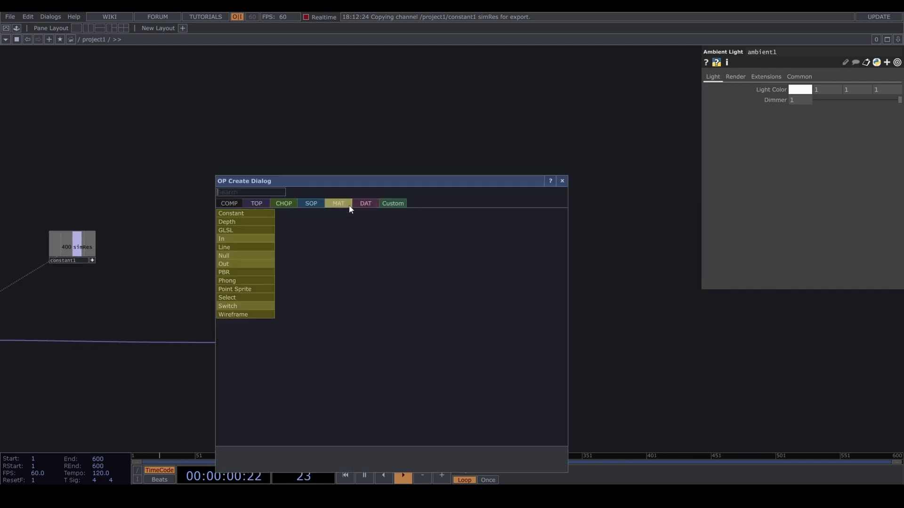
type("pho")
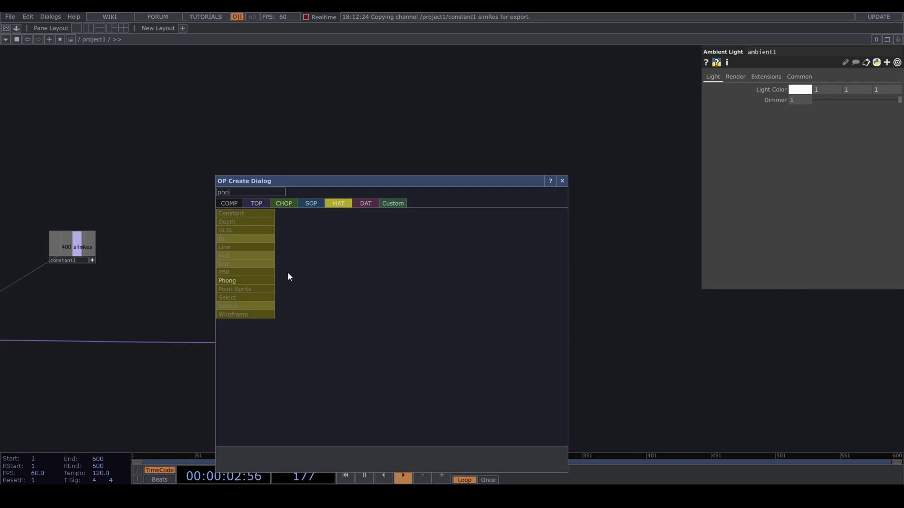
left_click(250, 280)
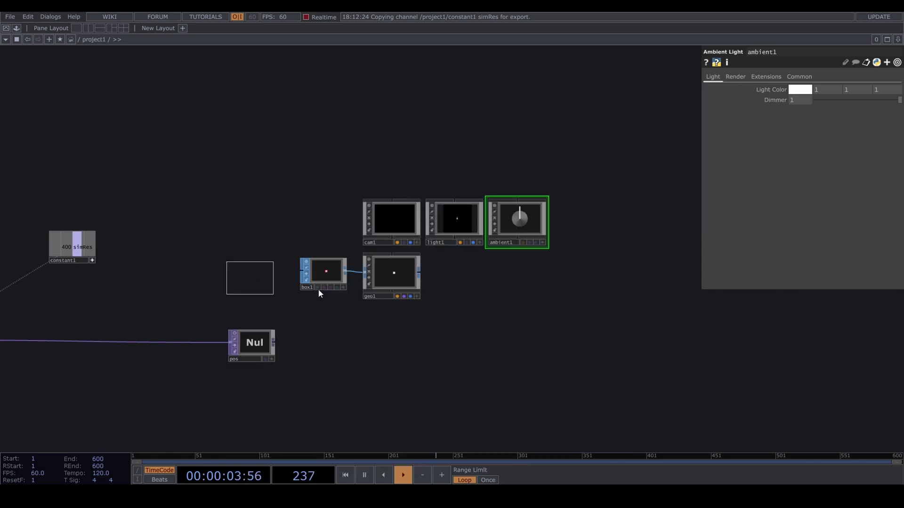
left_click(395, 322)
left_click_drag(394, 319, 384, 280)
left_click(394, 269)
left_click_drag(395, 318, 395, 327)
Add a Render TOP beside the Geometry COMP, below the lights.
left_click_drag(468, 297, 355, 305)
key("Tab")
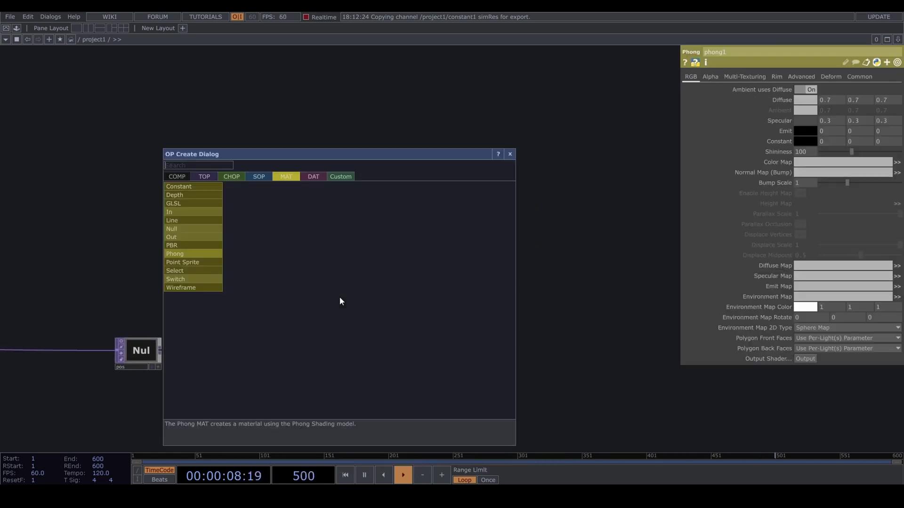
left_click(203, 177)
type("ren")
left_click(371, 268)
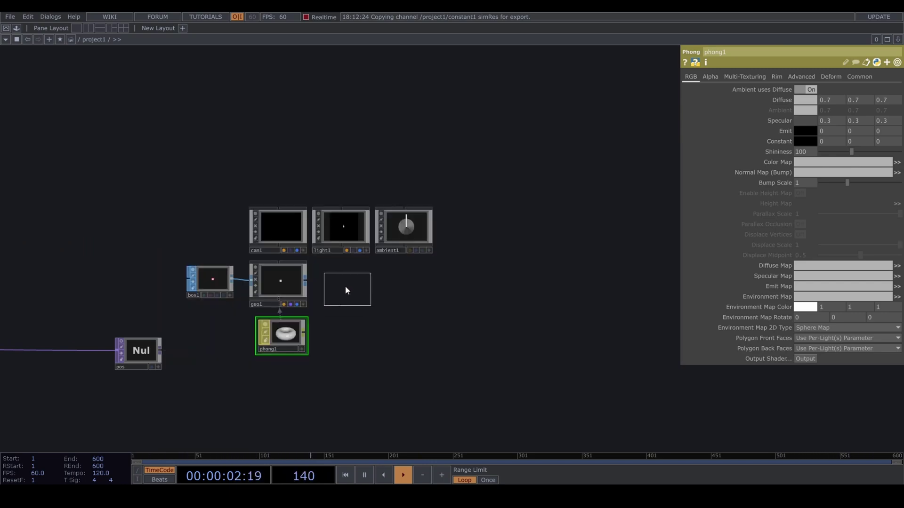
left_click(343, 285)
Set the Render TOP's resolution height to 1920 and its pixel format to 32-bit float (Mono).
left_click_drag(432, 303, 397, 299)
left_click(871, 76)
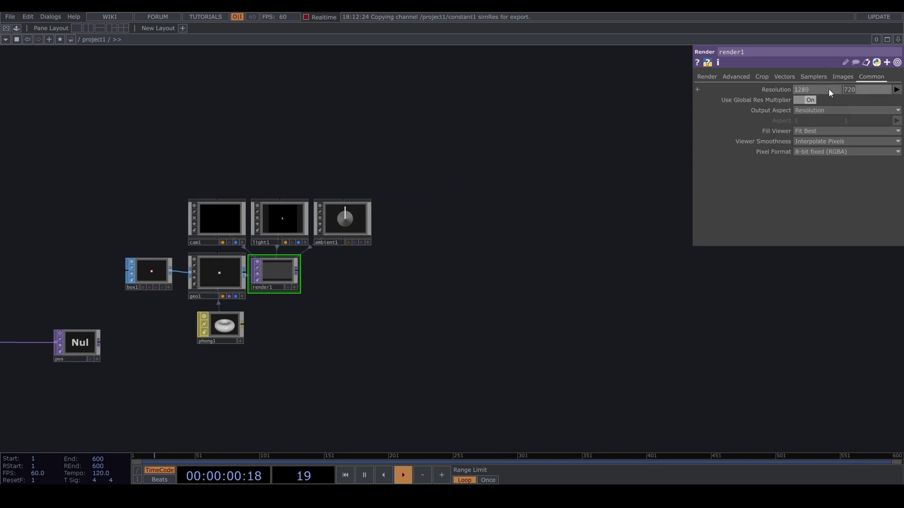
type("1920")
left_click(810, 151)
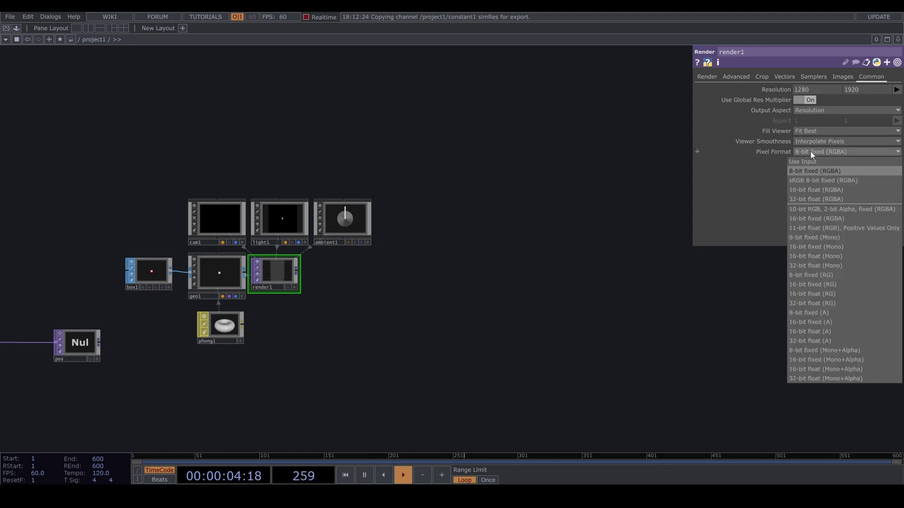
left_click(843, 265)
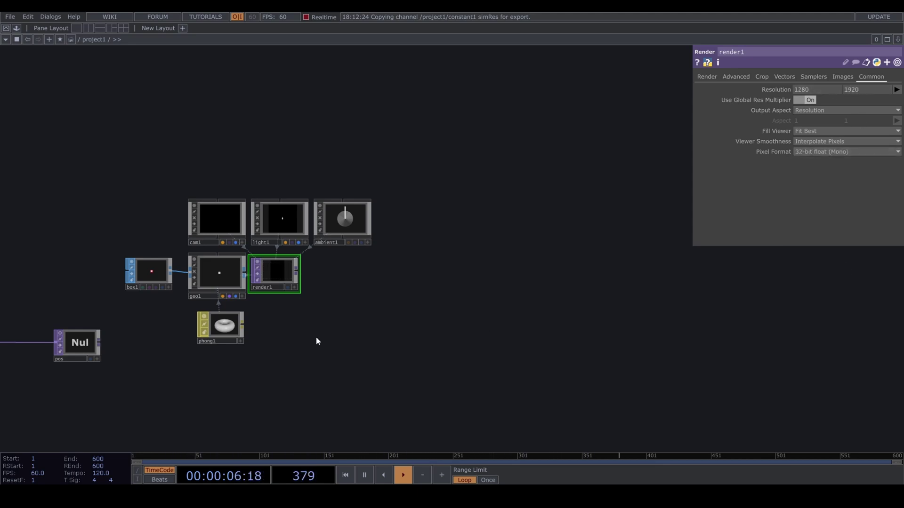
Connect a Null TOP to the Render TOP's output, show it as the network background and align it with the Render TOP.
middle_click_drag(291, 346, 243, 364)
left_click(248, 290)
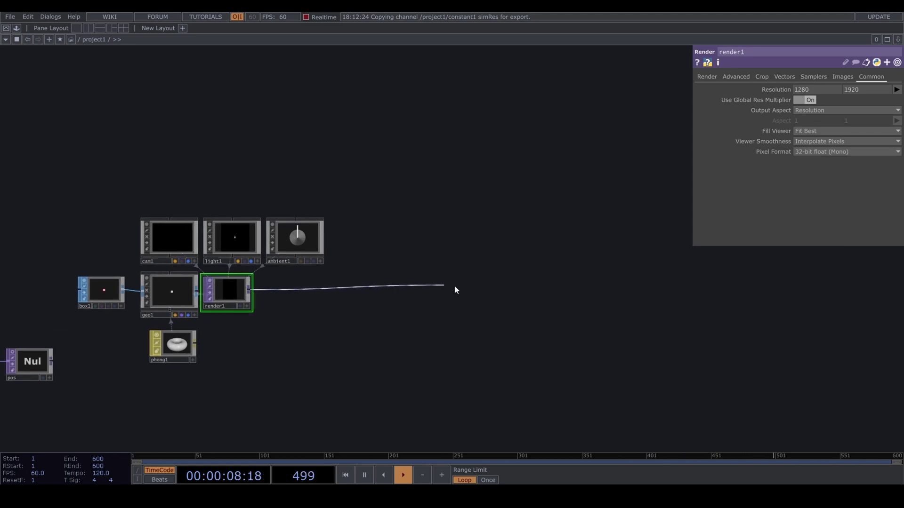
left_click(459, 287)
type("nu")
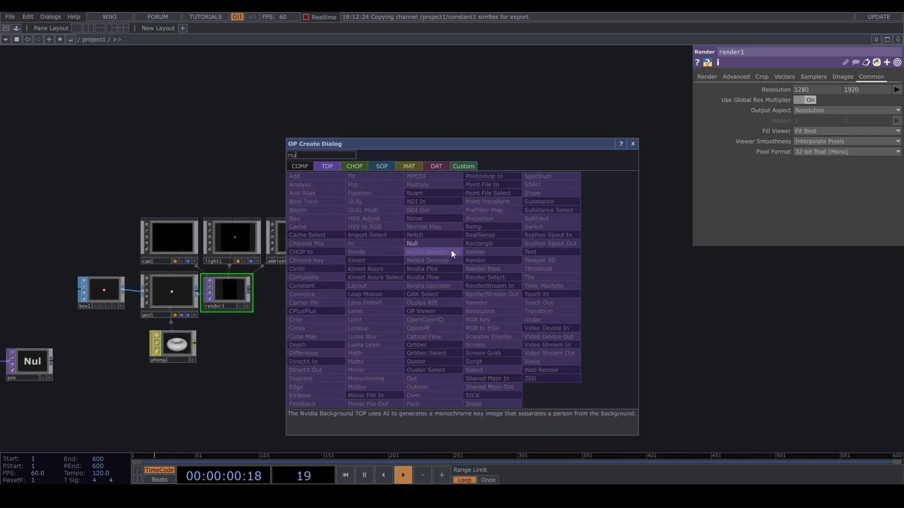
left_click(451, 245)
left_click(470, 285)
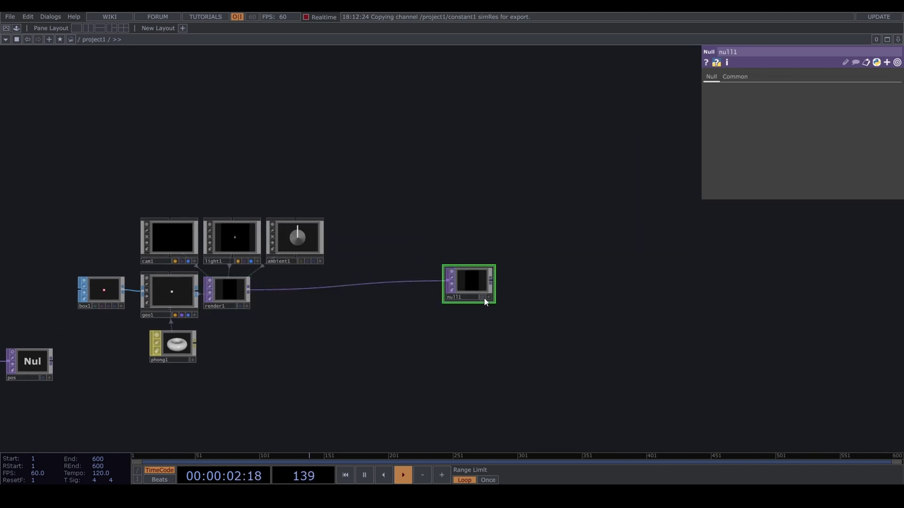
left_click(484, 298)
left_click_drag(475, 267, 475, 277)
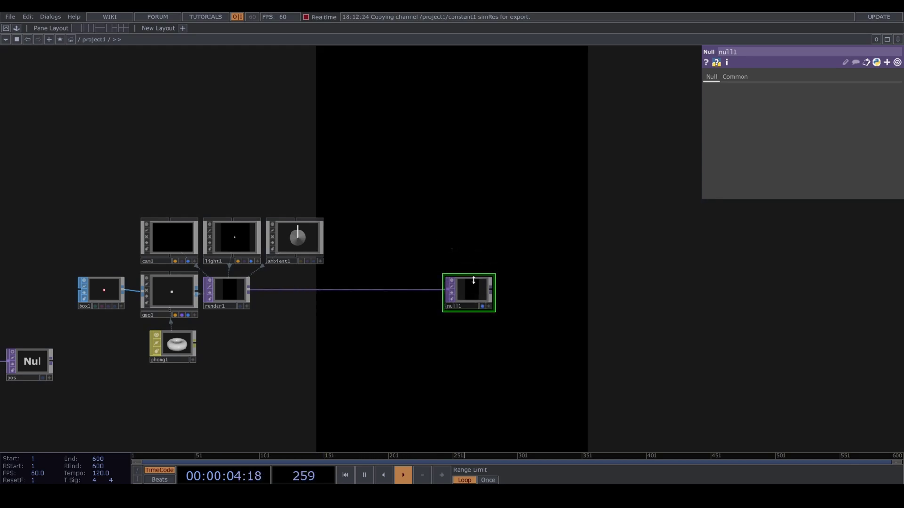
Enable instancing on the Geometry COMP and use the pos Null as its Translate OP.
left_click_drag(356, 332, 582, 276)
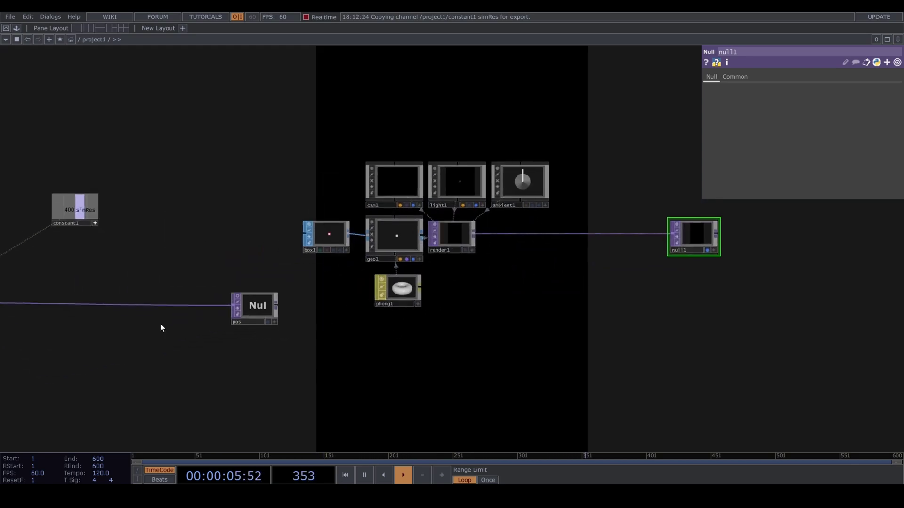
left_click(380, 249)
left_click_drag(646, 202, 588, 326)
left_click_drag(340, 187, 444, 202)
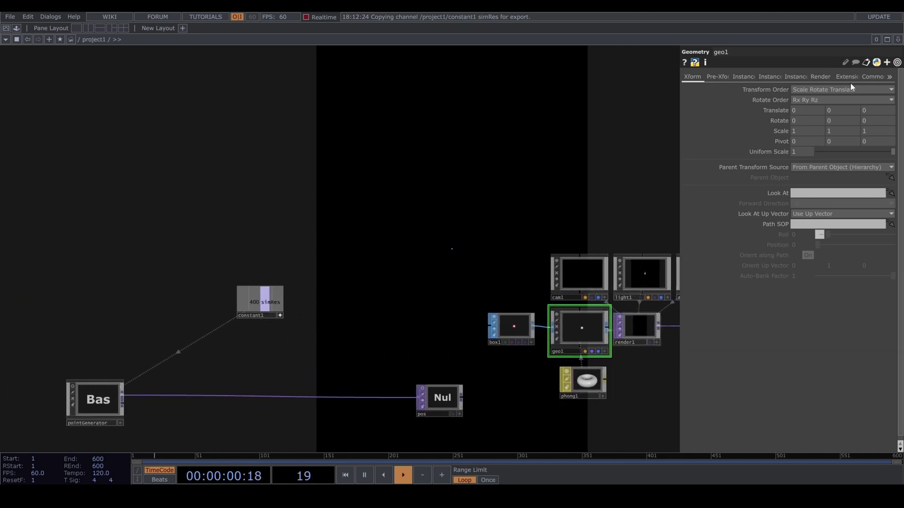
left_click(745, 76)
left_click(809, 89)
left_click_drag(440, 375, 824, 168)
Map the geometry's instance Translate X, Y and Z to the r, g and b channels.
left_click(890, 188)
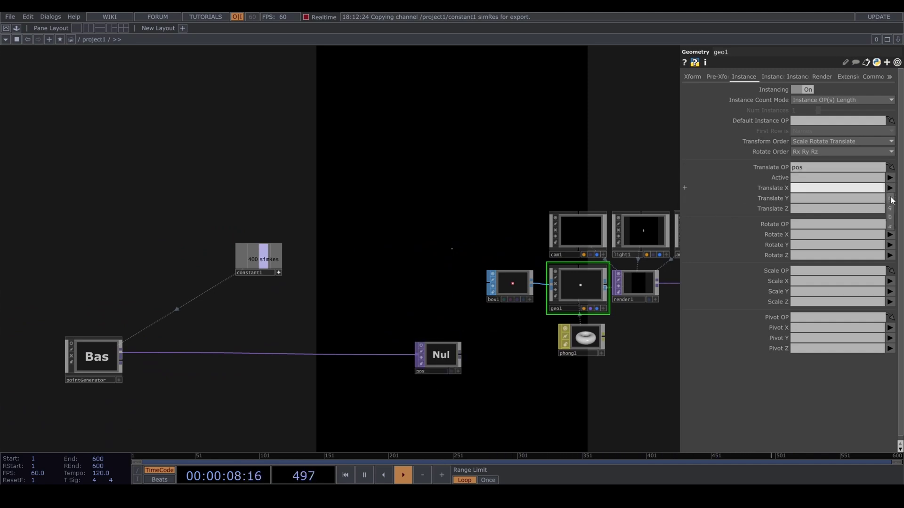
left_click(891, 198)
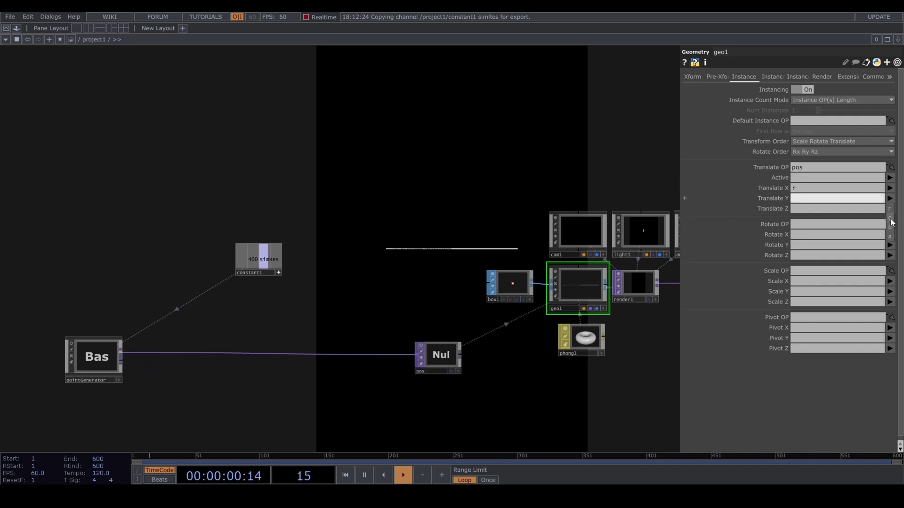
left_click(891, 219)
left_click(890, 209)
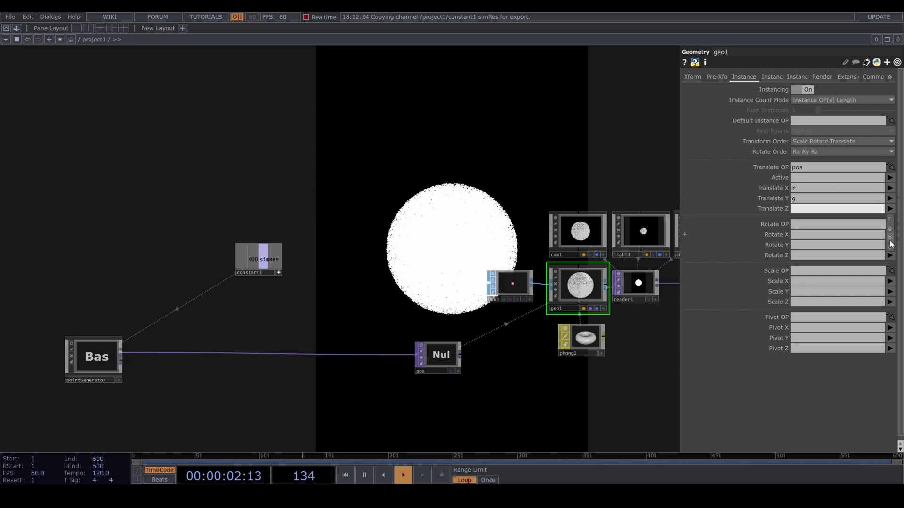
left_click(890, 240)
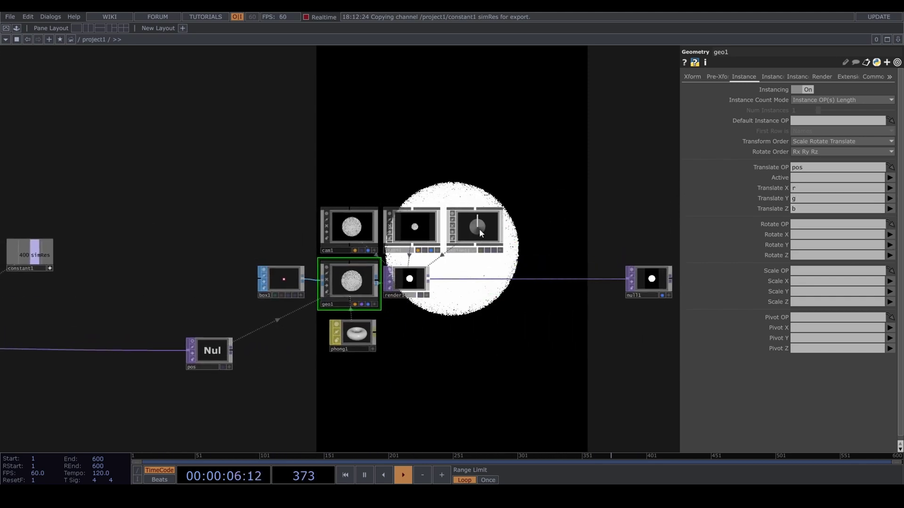
Set the Ambient Light's dimmer to 0.1.
left_click(479, 229)
middle_click_drag(795, 101, 765, 90)
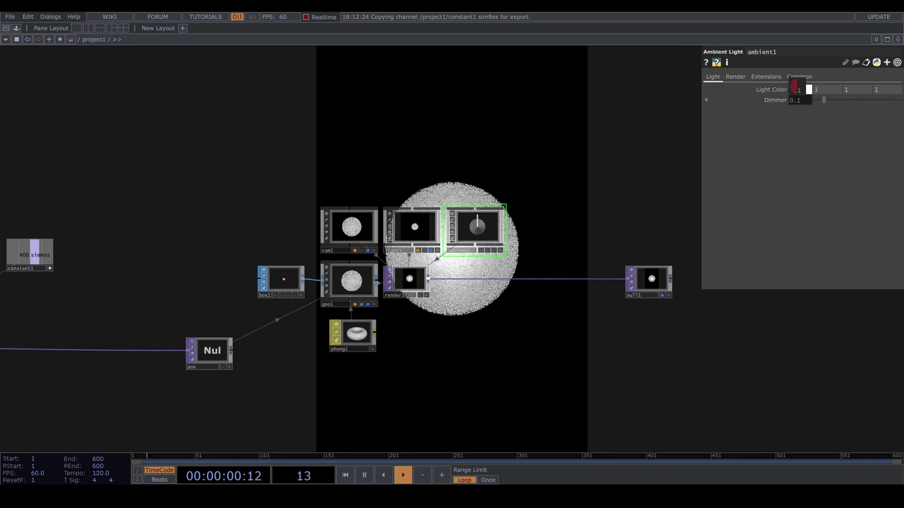
left_click(501, 251)
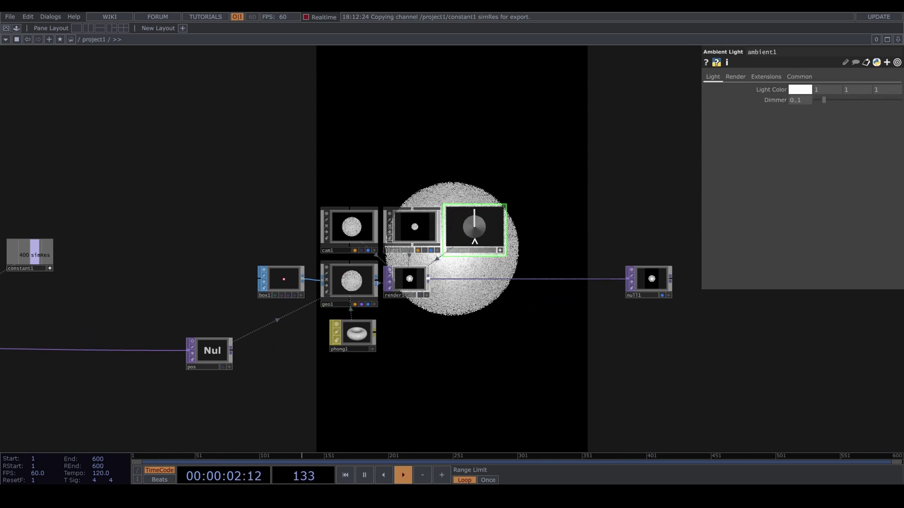
left_click(500, 253)
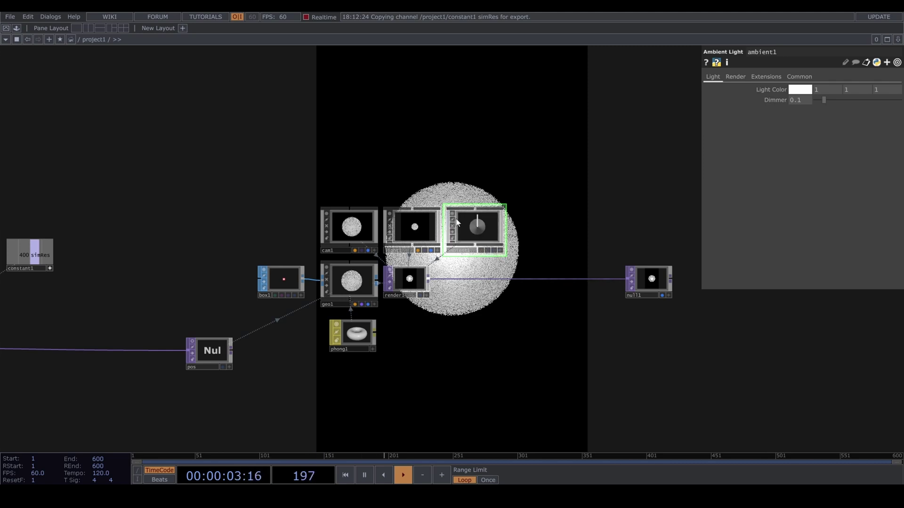
Change the Light COMP's light type to Cone Light.
left_click(412, 229)
left_click(752, 76)
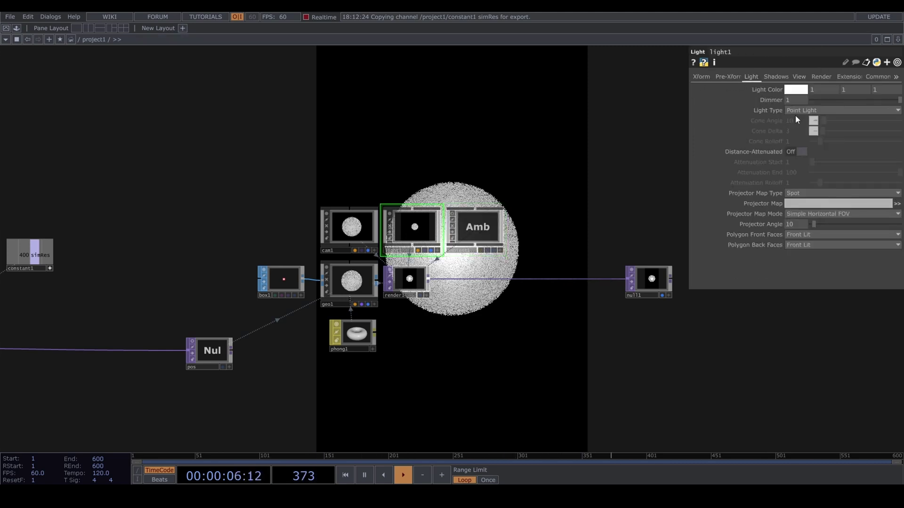
left_click(798, 112)
left_click(802, 130)
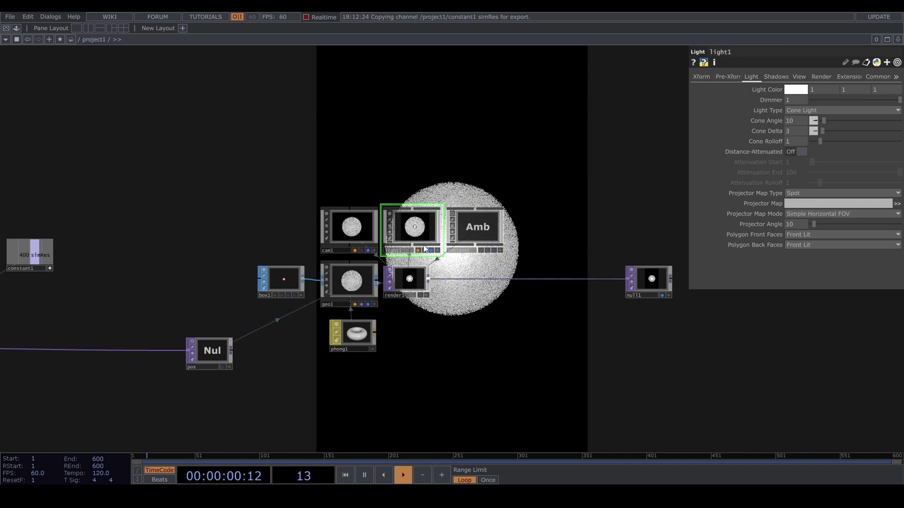
Orbit the light within its own active viewer so it shines on the particle sphere at an angle.
left_click(438, 251)
scroll(454, 238, "up", 8)
mouse_move(212, 224)
left_mouse_down()
mouse_move(187, 238)
mouse_move(216, 223)
left_mouse_up()
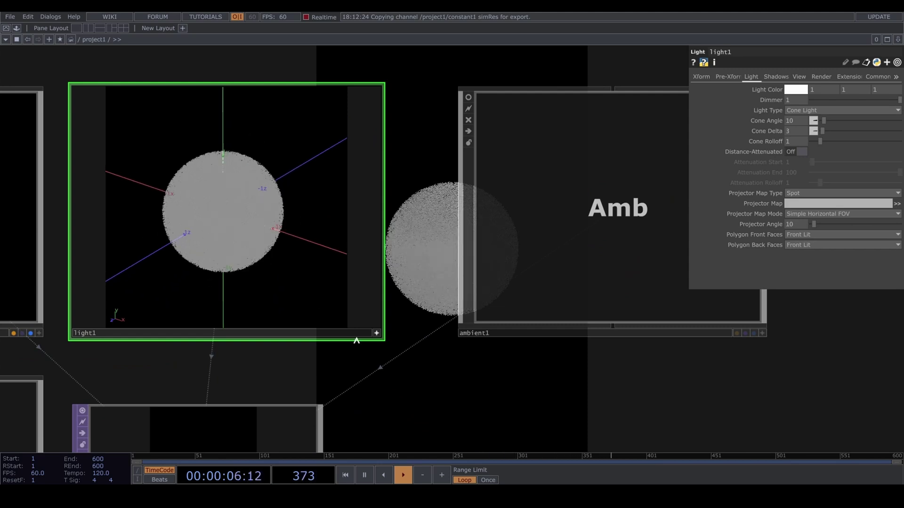
left_click(377, 332)
scroll(258, 230, "down", 6)
scroll(258, 230, "down", 3)
Set the light's shadow type to Soft, 2D Mapped and switch off the light and camera node viewers.
left_click(774, 77)
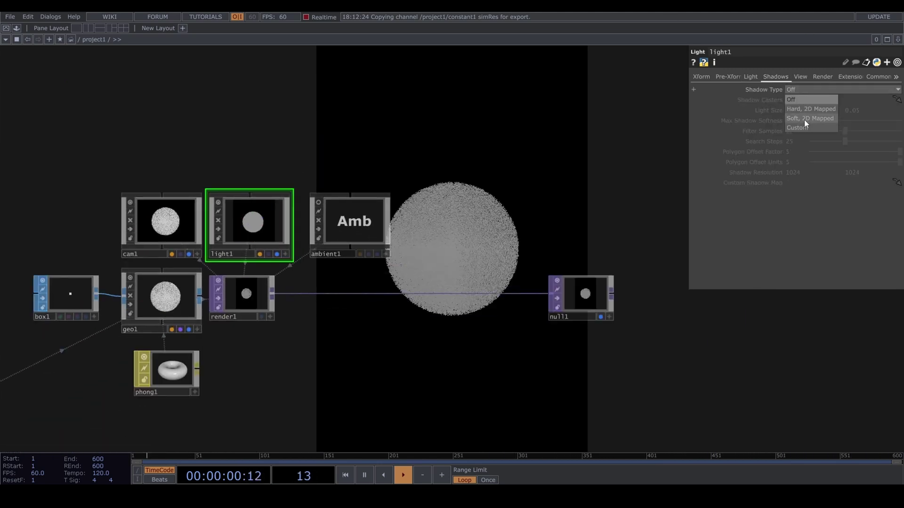
left_click(804, 120)
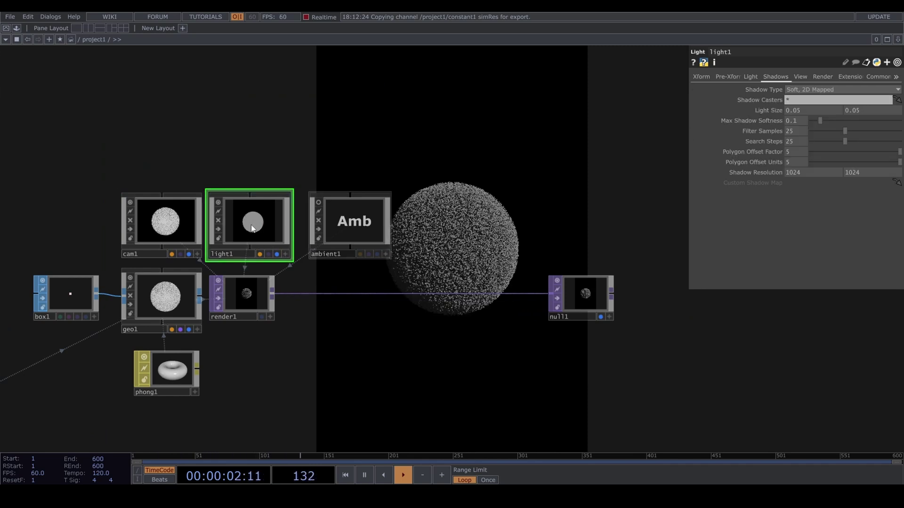
left_click(221, 203)
left_click_drag(261, 153, 427, 142)
left_click(295, 193)
Try the Rectangle shape on the point generator, settle on Box and set its Z size to 0.01.
left_click_drag(246, 213, 504, 198)
scroll(410, 205, "down", 4)
left_click(161, 290)
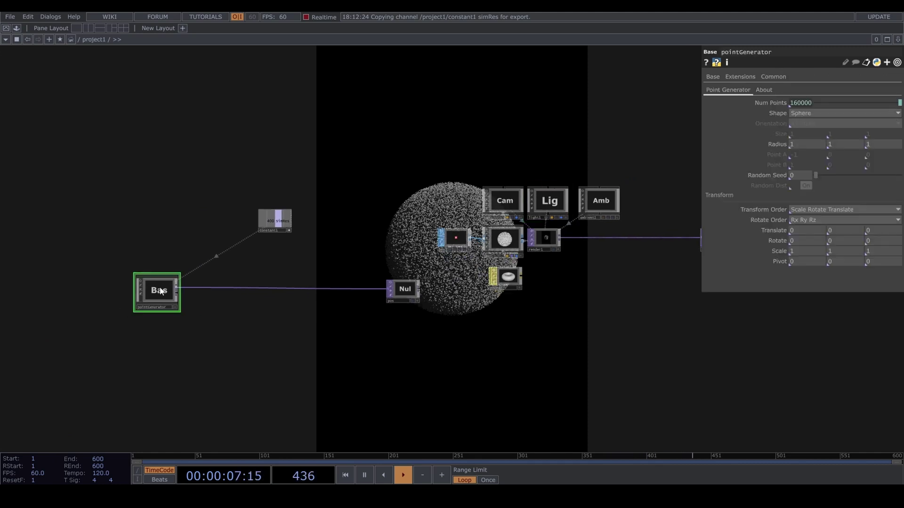
left_click(818, 113)
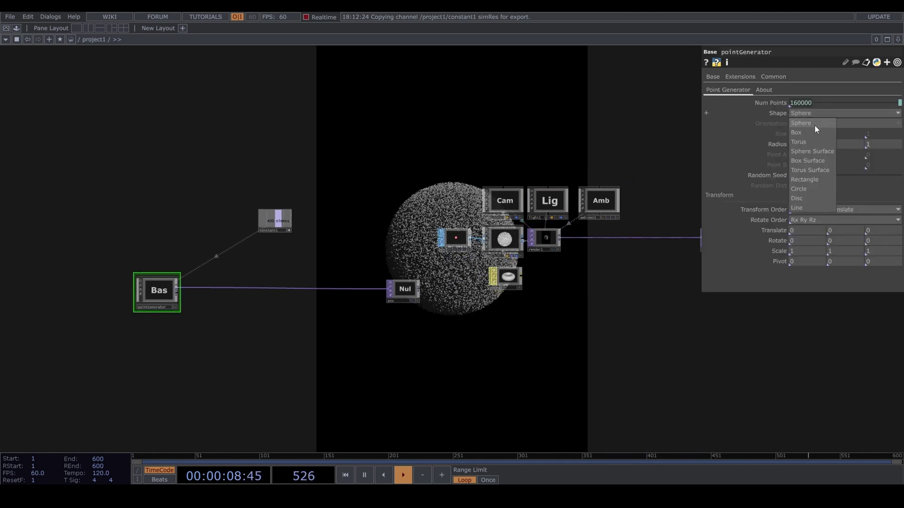
left_click(820, 179)
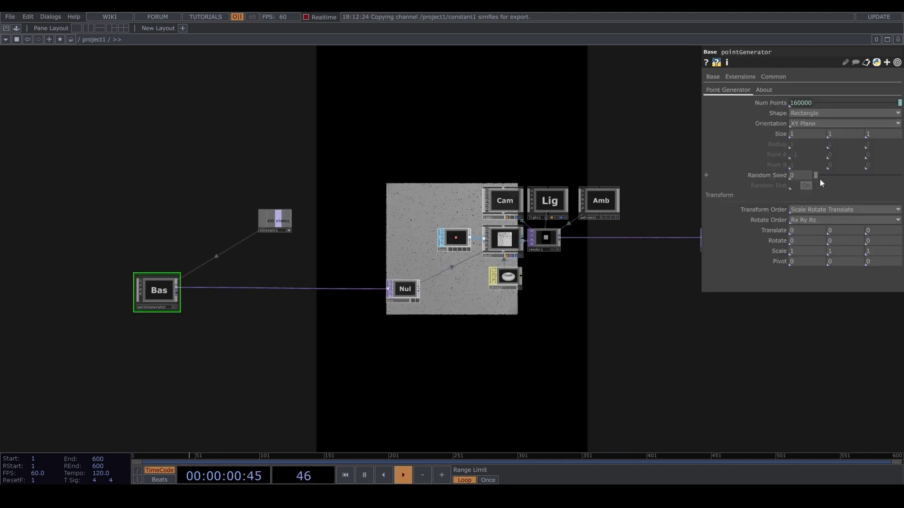
left_click(823, 116)
left_click(824, 132)
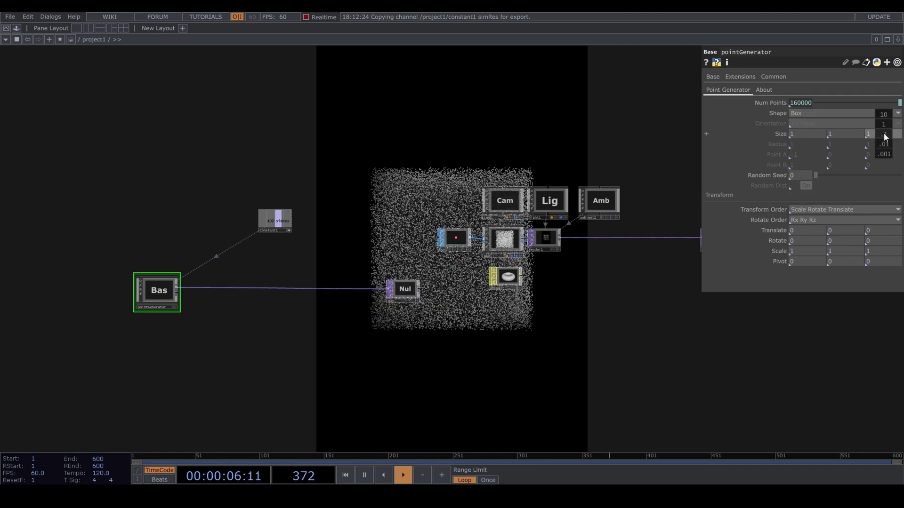
mouse_move(883, 134)
middle_mouse_down()
mouse_move(868, 123)
mouse_move(887, 144)
middle_mouse_up()
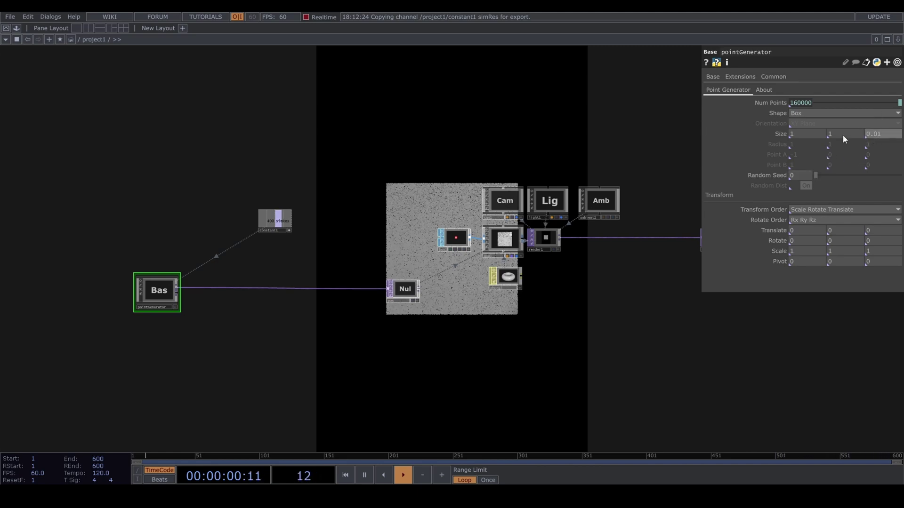
Set the point generator's box Y size to 1.5 and move the simRes constant higher above the generator node.
middle_click_drag(844, 137, 866, 136)
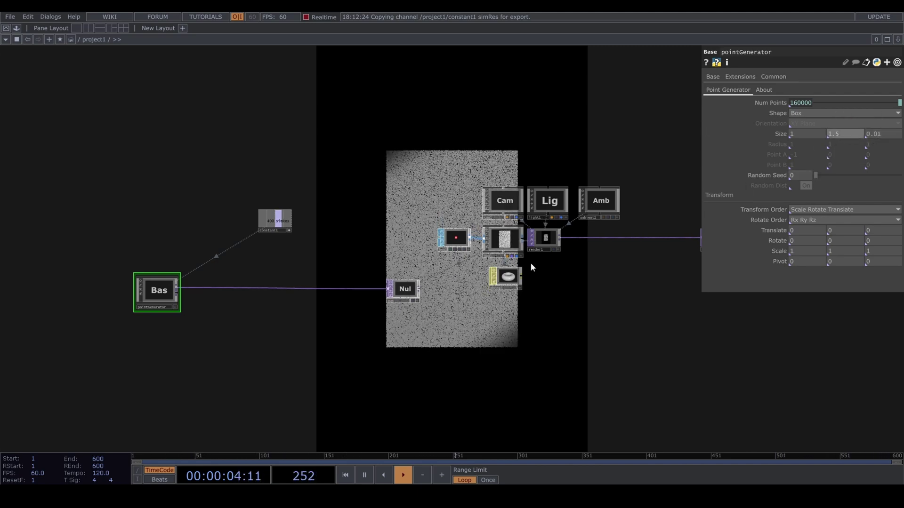
scroll(380, 298, "up", 2)
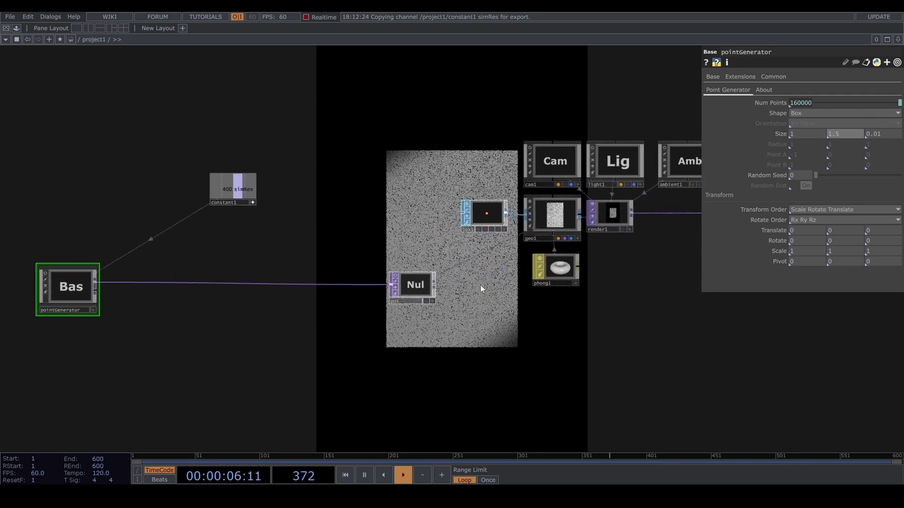
left_click_drag(547, 326, 695, 308)
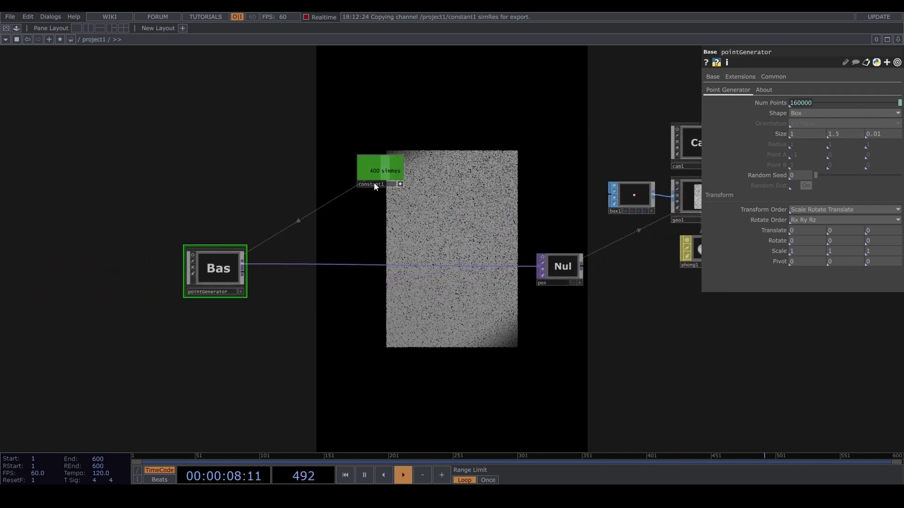
left_click_drag(373, 183, 302, 139)
key("h")
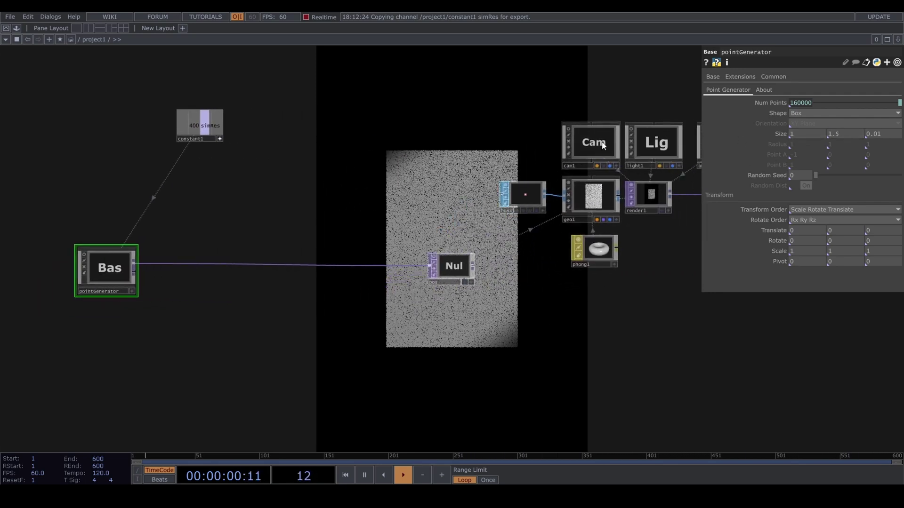
Set the camera's Z translation to 4 so the particle box fills more of the render.
left_click(603, 145)
middle_click_drag(873, 111, 865, 96)
left_click_drag(576, 261, 620, 226)
left_click_drag(599, 275, 540, 255)
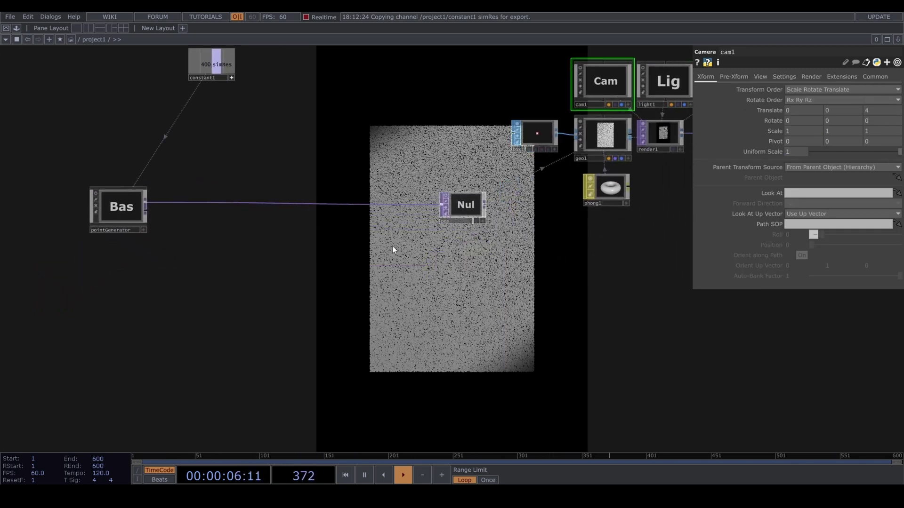
Widen the gap after the point generator and insert a Feedback TOP between it and the pos null.
left_click_drag(141, 202, 114, 202)
left_click_drag(323, 258, 433, 247)
left_click_drag(453, 203, 368, 249)
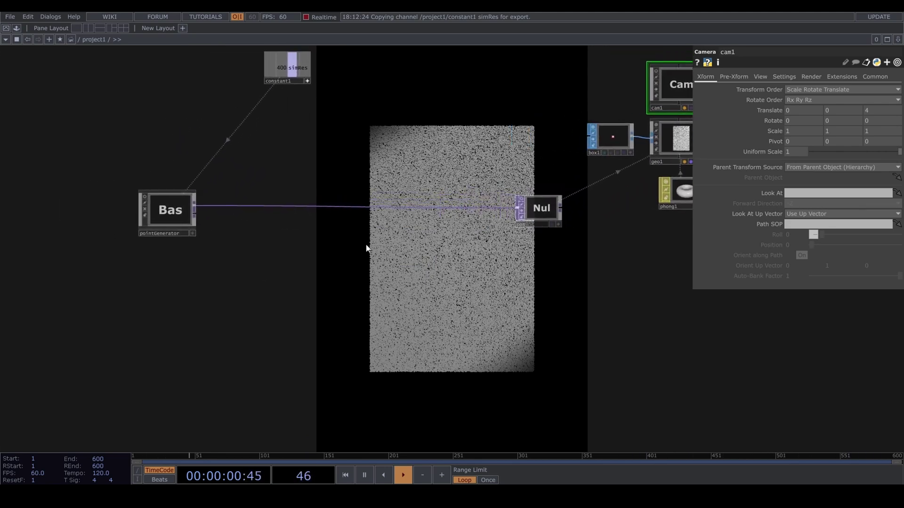
right_click(267, 210)
left_click(281, 198)
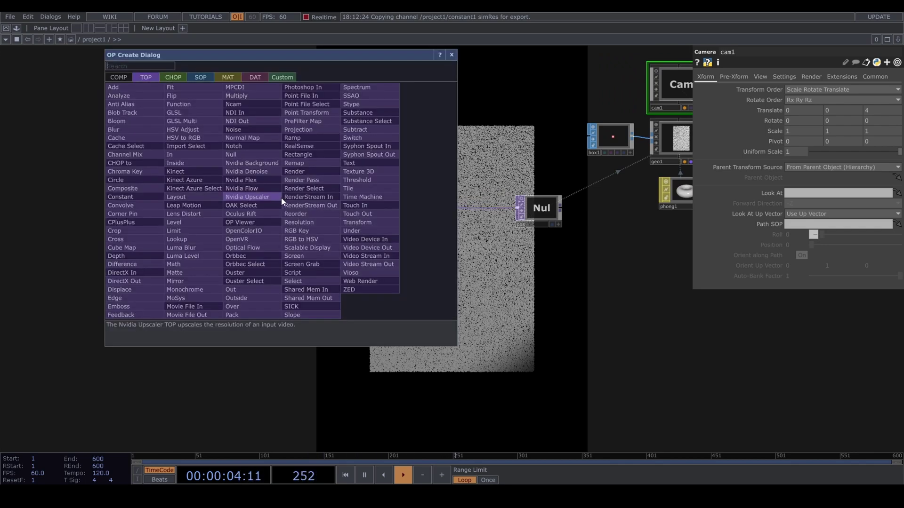
left_click(123, 315)
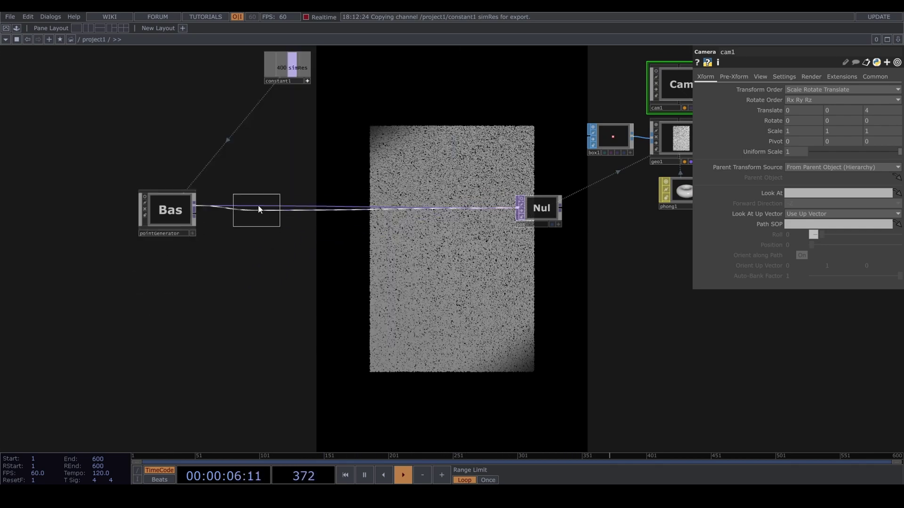
left_click(280, 208)
left_click_drag(376, 156, 445, 162)
left_click_drag(257, 216, 150, 225)
Add a Keyboard In CHOP beside the simRes constant.
key("Tab")
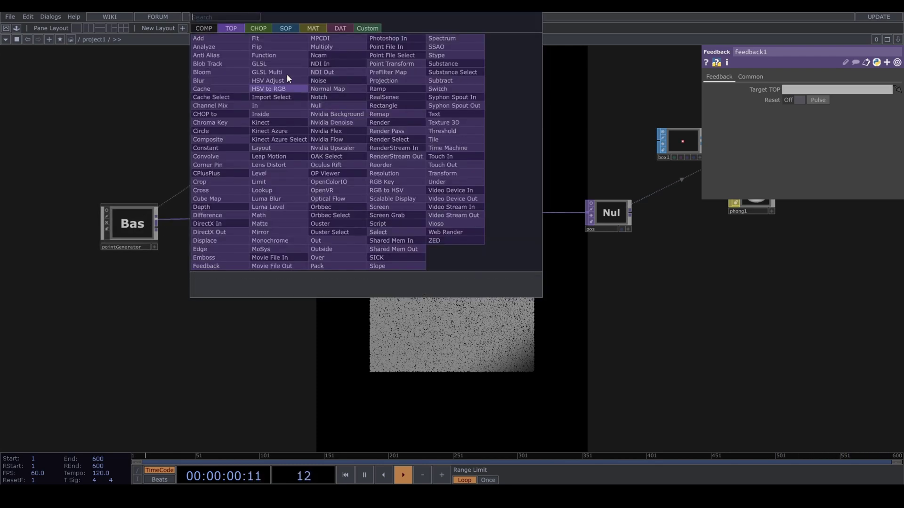
left_click(261, 30)
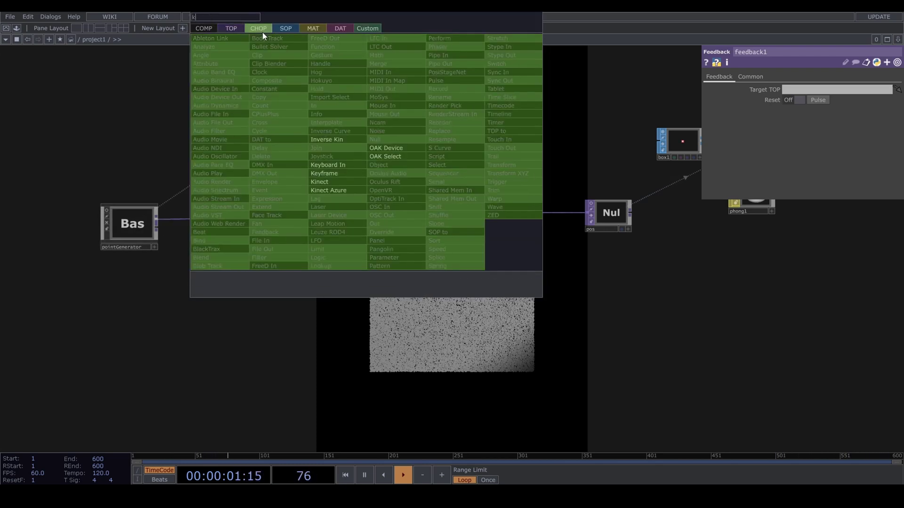
left_click(358, 169)
left_click(411, 72)
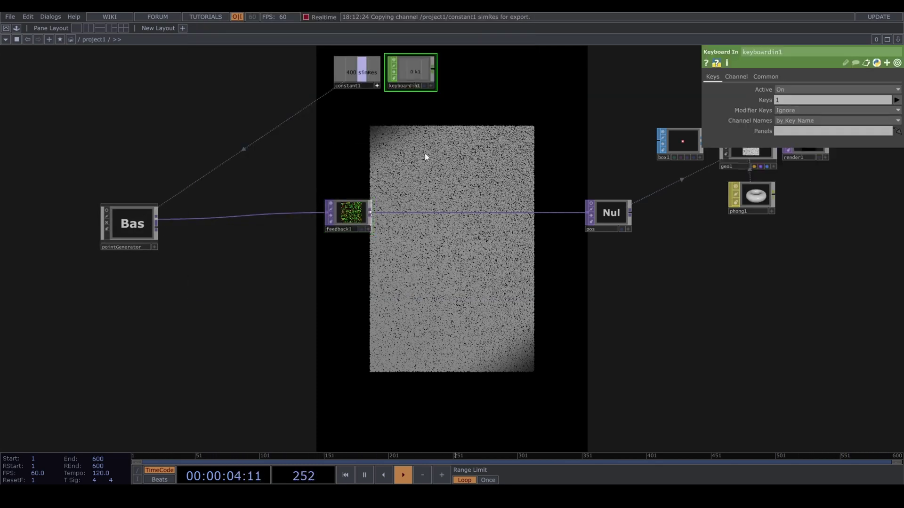
Drive the Feedback TOP's Reset Pulse with the k1 channel of the Keyboard In CHOP.
left_click_drag(432, 90, 495, 131)
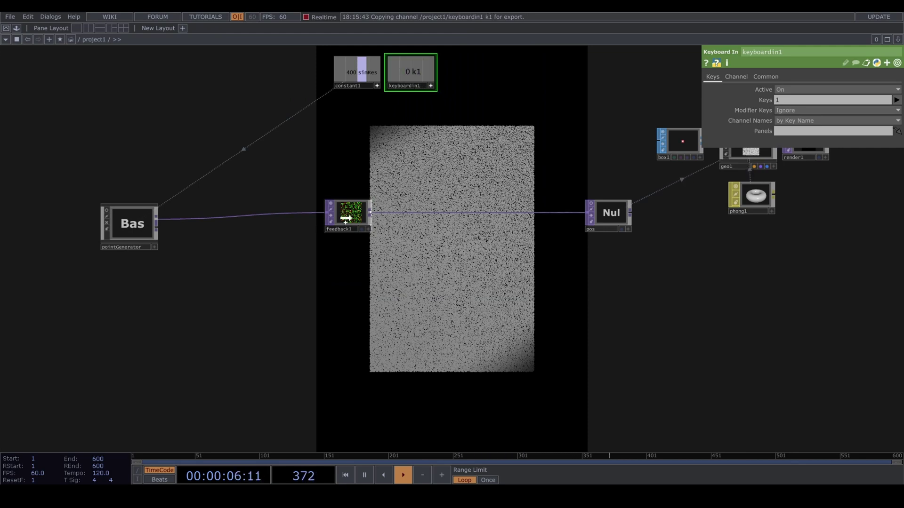
left_click_drag(346, 218, 825, 97)
left_click(826, 98)
left_click_drag(385, 181, 390, 204)
left_click_drag(355, 241, 354, 249)
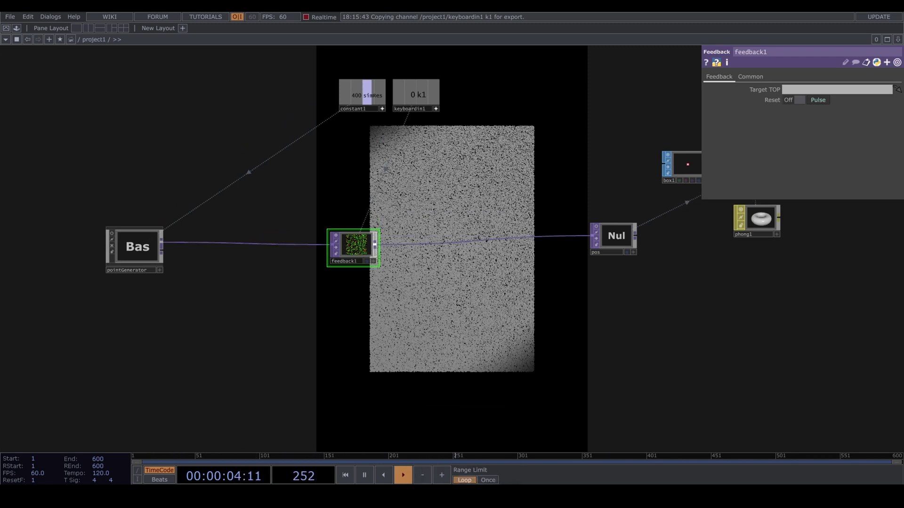
Load the NewLife.tox component above the Feedback TOP and wire the point generator's output into it.
left_click(463, 496)
left_click_drag(472, 183, 323, 203)
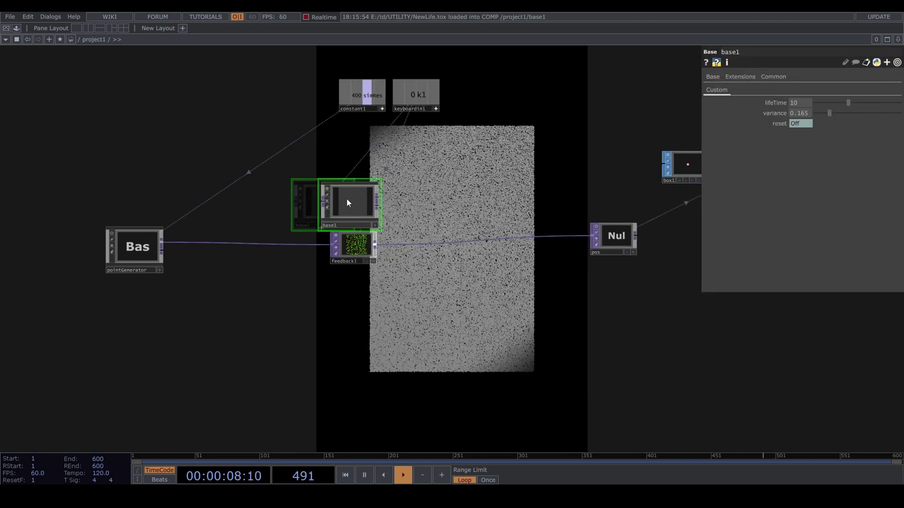
left_click_drag(470, 222, 501, 220)
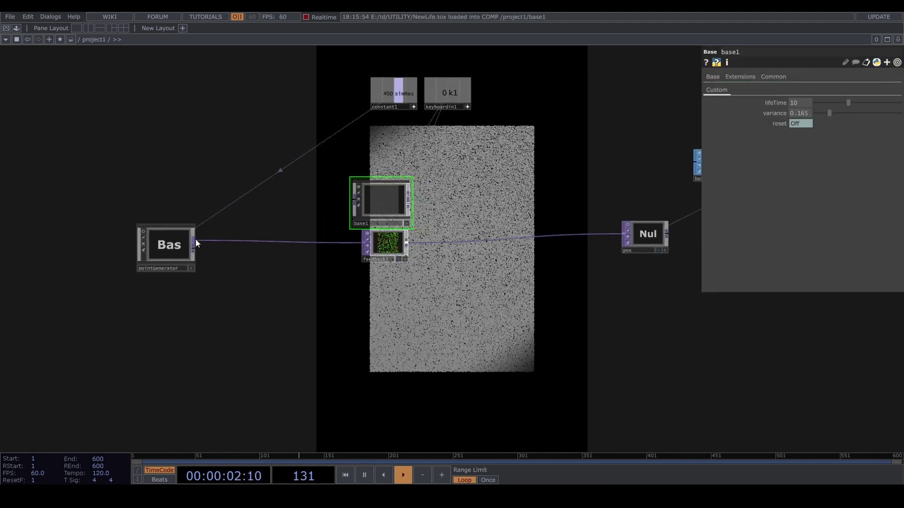
left_click_drag(355, 201, 260, 222)
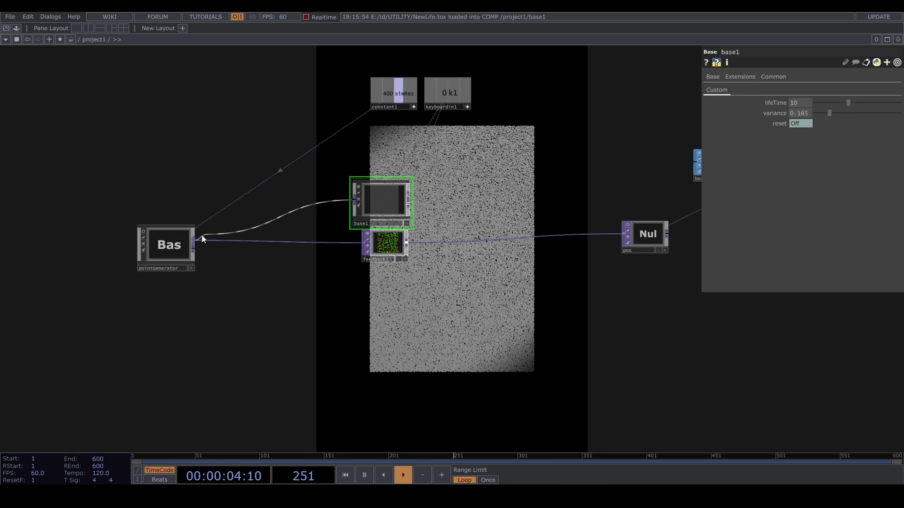
left_click_drag(472, 213, 362, 214)
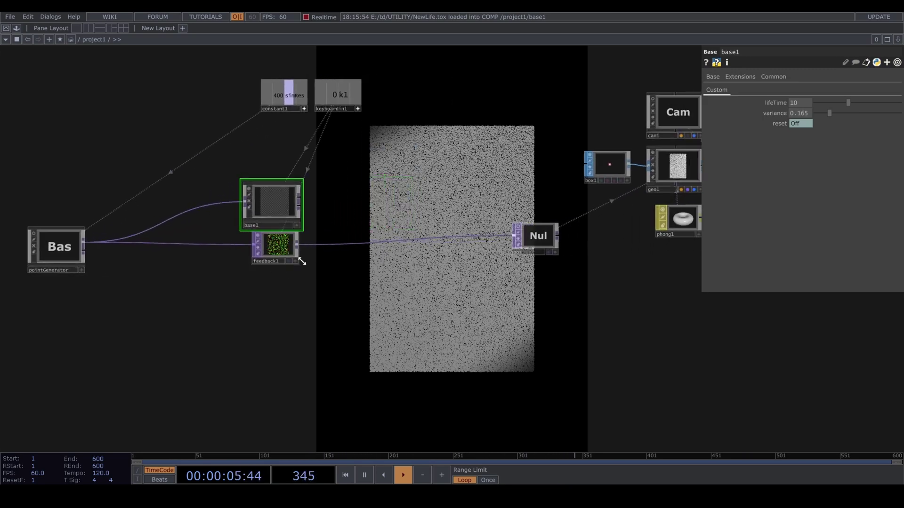
Insert an Over TOP between the Feedback TOP and the pos null, and connect base1's life output to it.
right_click(324, 244)
left_click(337, 233)
type("over")
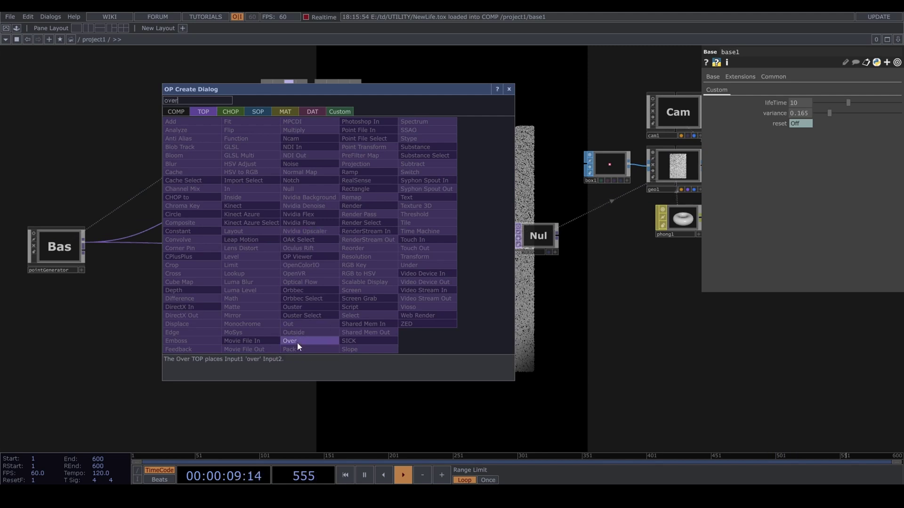
left_click(296, 342)
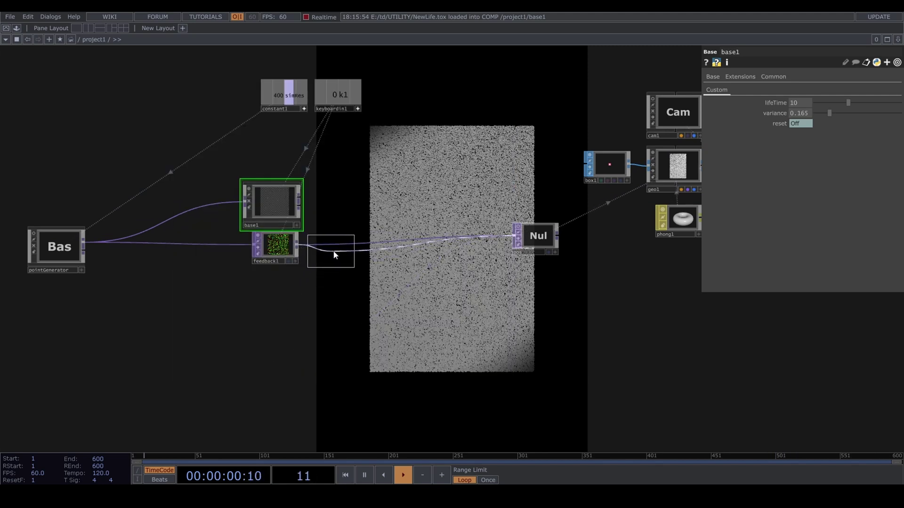
left_click(333, 255)
scroll(325, 250, "up", 5)
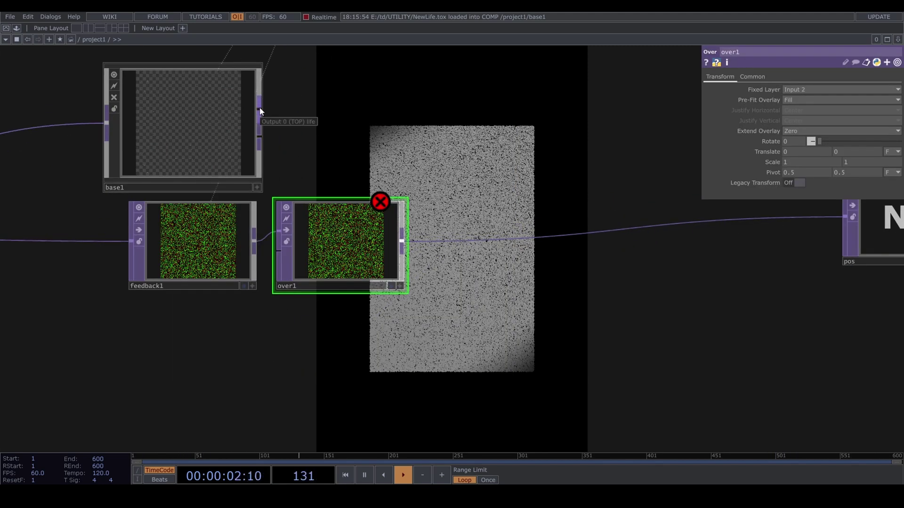
left_click_drag(260, 112, 277, 247)
scroll(307, 242, "down", 5)
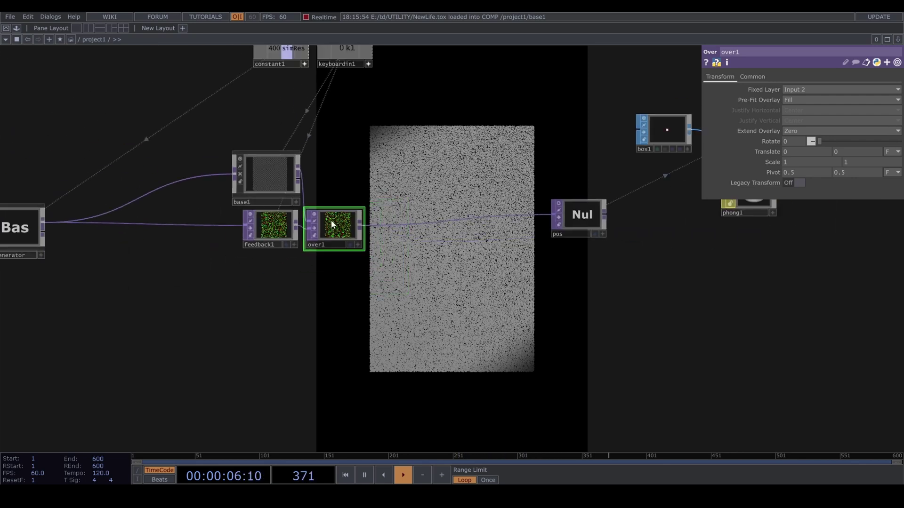
Move base1, feedback1 and over1 together away from the pos null to make room for more operators.
left_click_drag(299, 248, 288, 247)
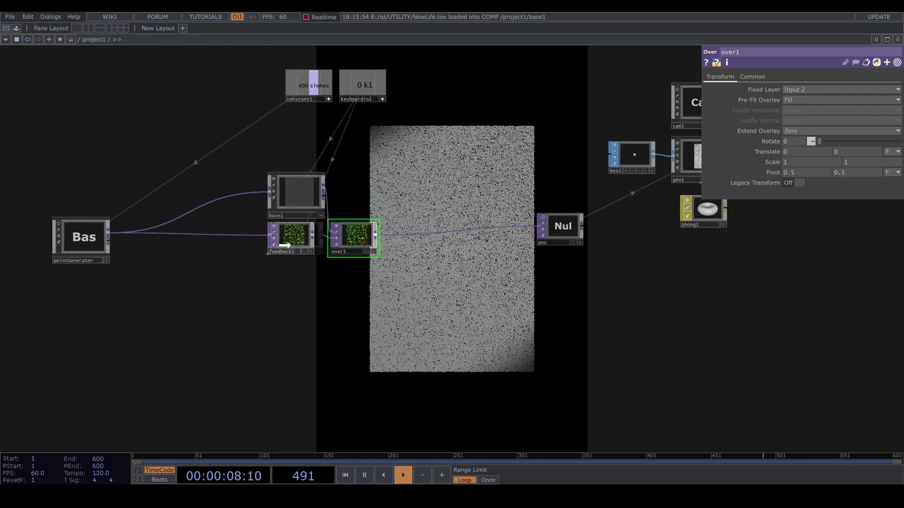
left_click_drag(384, 278, 436, 299)
scroll(333, 274, "down", 1)
scroll(332, 273, "down", 3)
right_click_drag(148, 205, 393, 285)
left_click_drag(390, 254, 344, 249)
left_click_drag(371, 279, 261, 278)
scroll(310, 277, "up", 1)
scroll(306, 274, "down", 1)
scroll(299, 271, "up", 4)
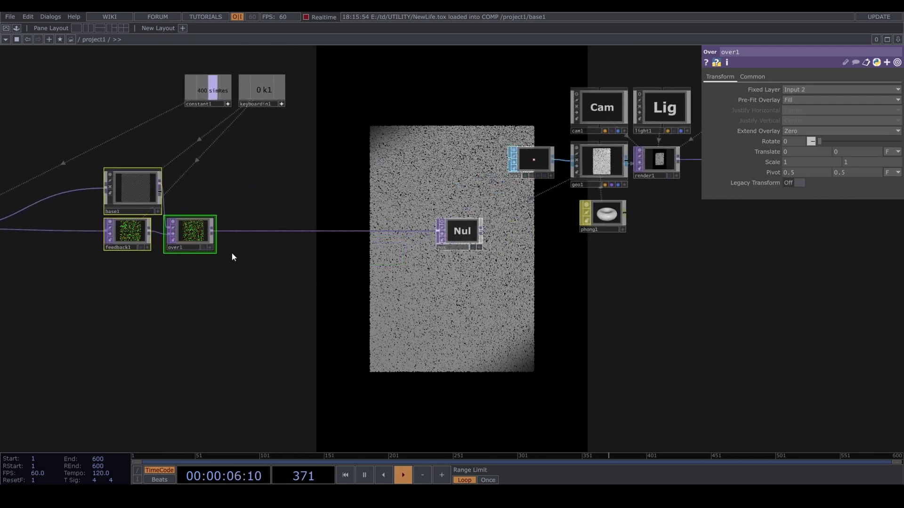
Branch a Noise TOP off the Over TOP and wire the Over output into the noise's second input as well.
left_click(212, 230)
key("Tab")
type("no")
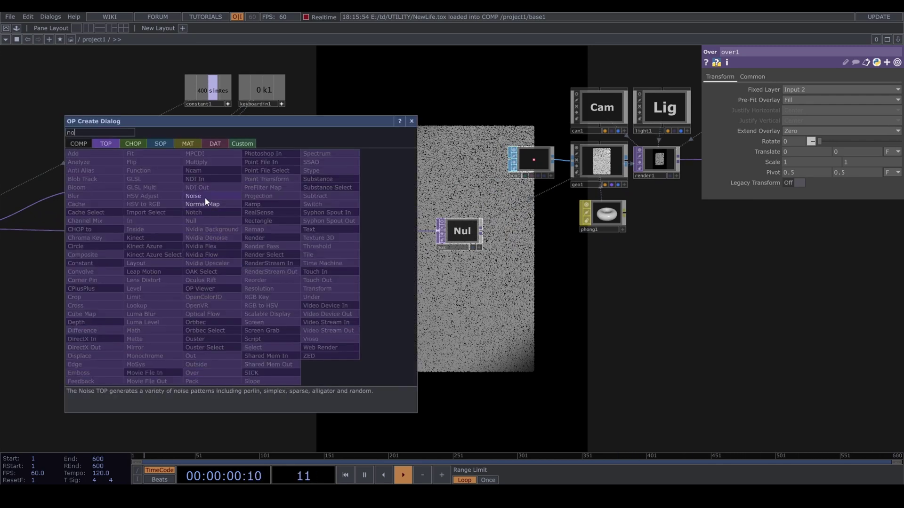
left_click(205, 197)
left_click(253, 279)
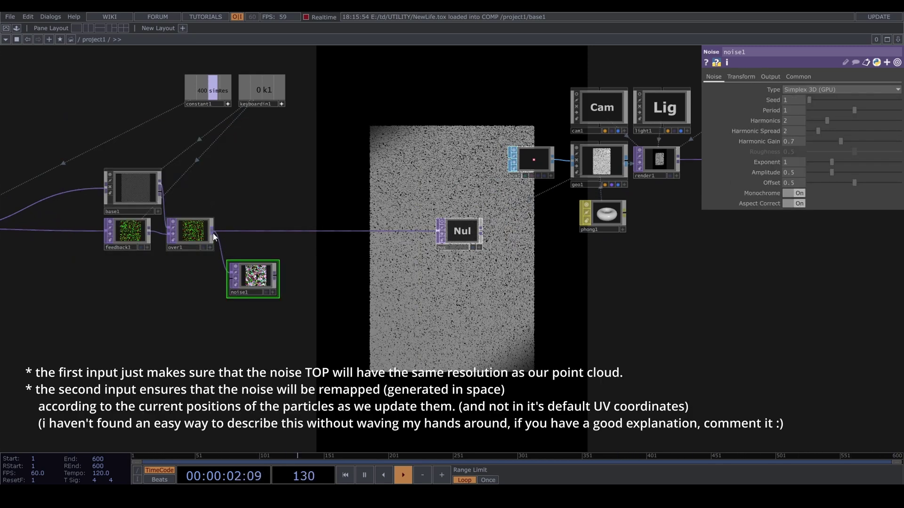
left_click_drag(215, 244, 259, 285)
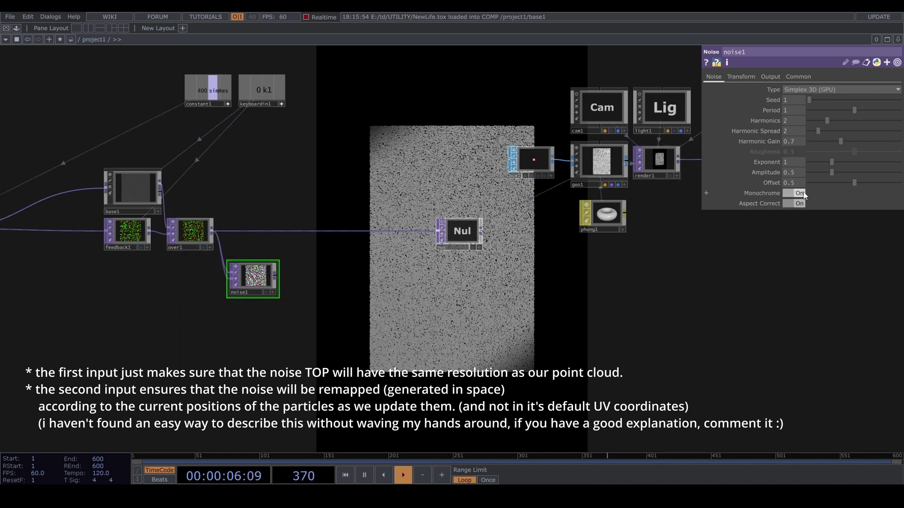
Turn off Monochrome on the Noise TOP and set its offset to 0 and amplitude to 1.
left_click(776, 78)
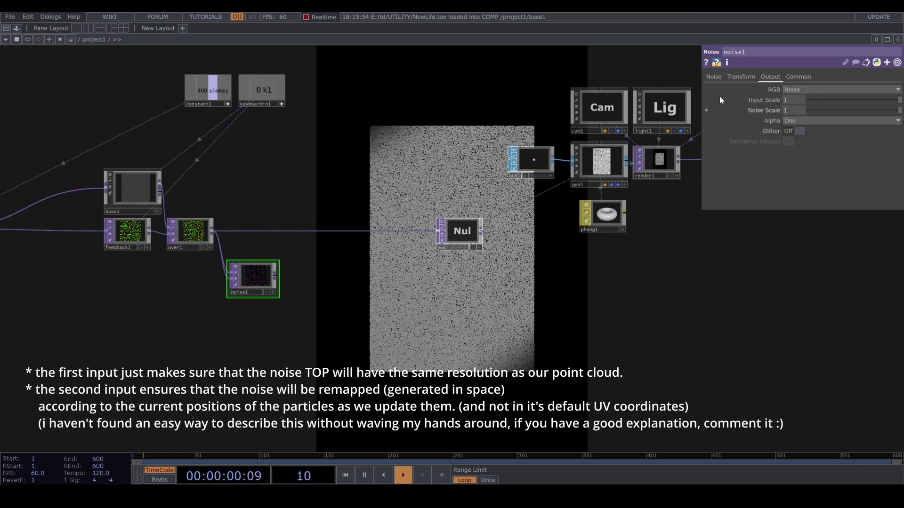
left_click(713, 78)
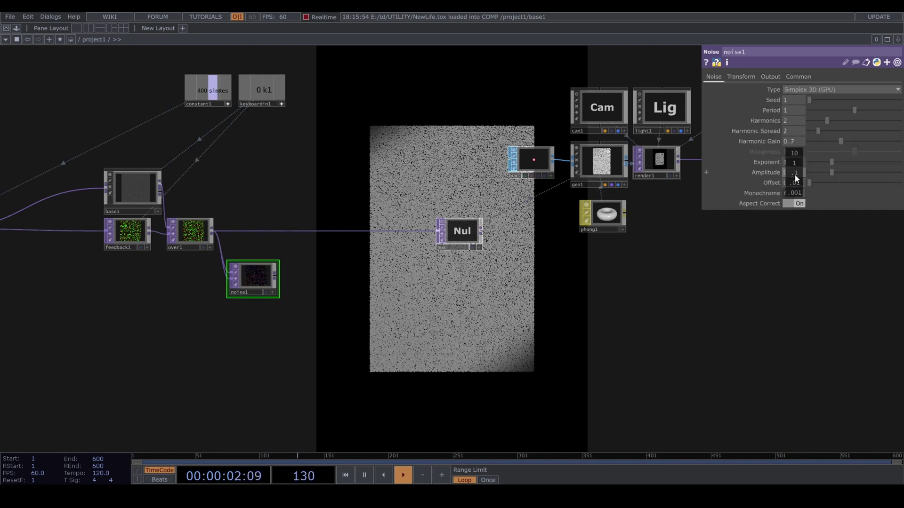
middle_click_drag(797, 178, 819, 178)
Append a Math TOP to the Noise TOP and set its Multiply value to 0.01.
scroll(285, 281, "up", 3)
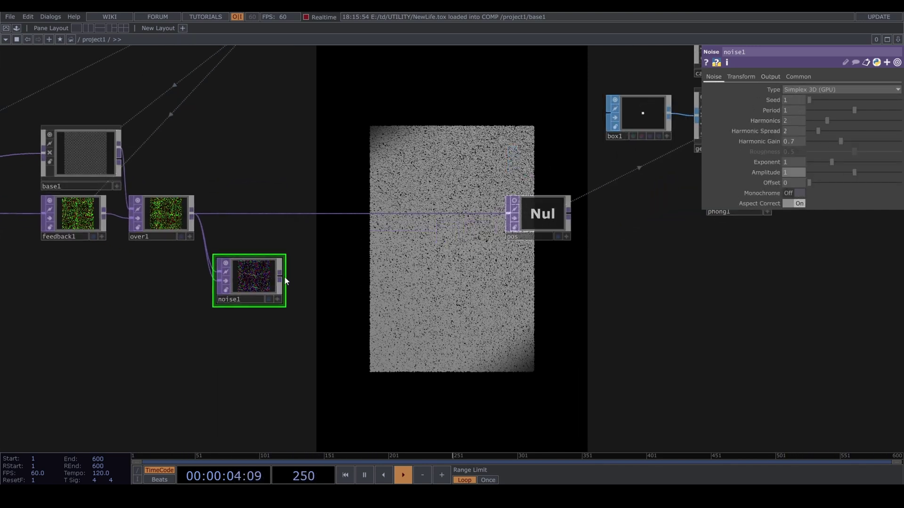
left_click(307, 275)
type("math")
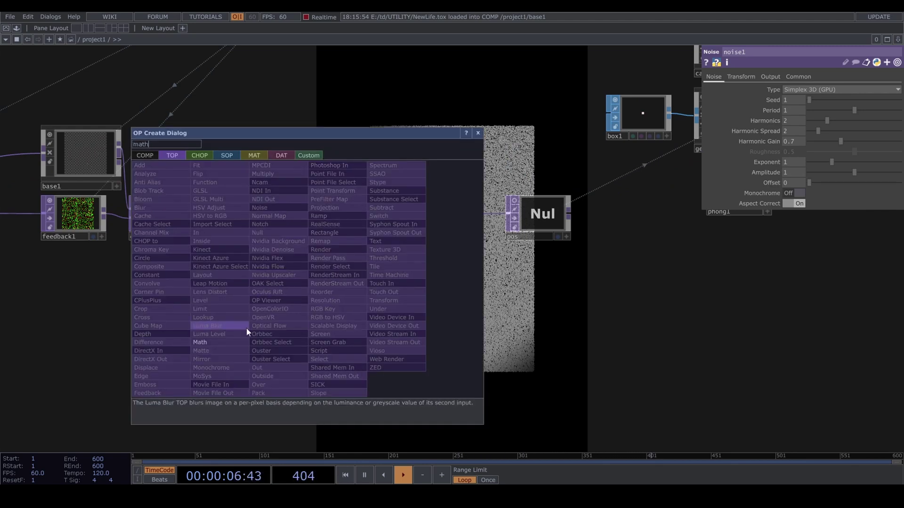
key("Return")
left_click(323, 278)
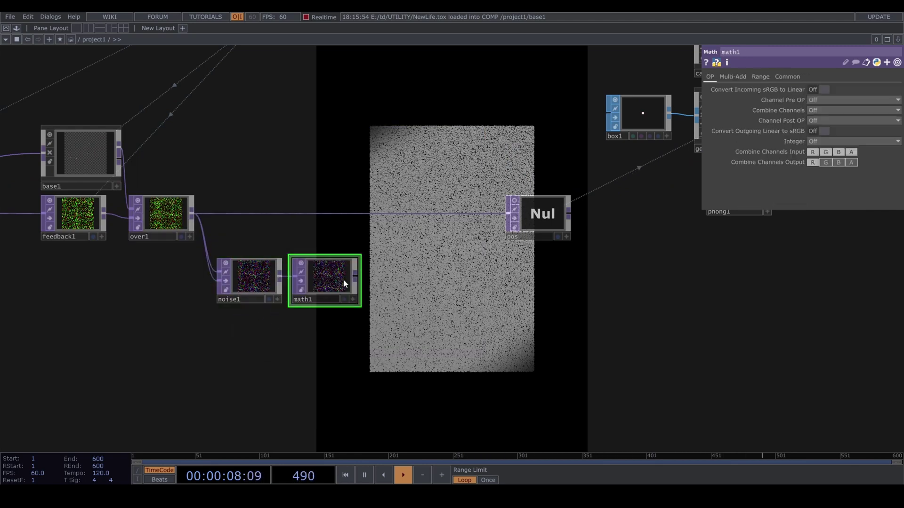
left_click(737, 78)
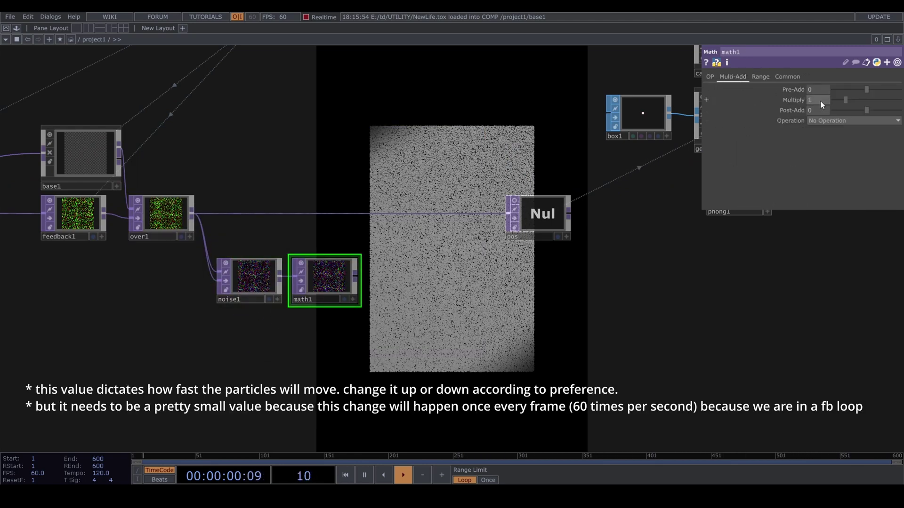
middle_click_drag(820, 89, 822, 105)
Insert an Add TOP on the wire between the Over TOP and the pos null.
right_click(372, 214)
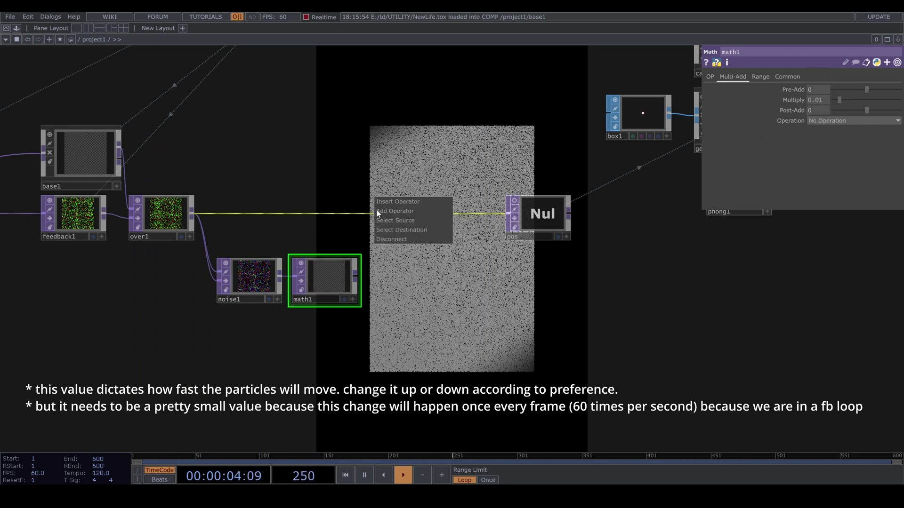
left_click(391, 202)
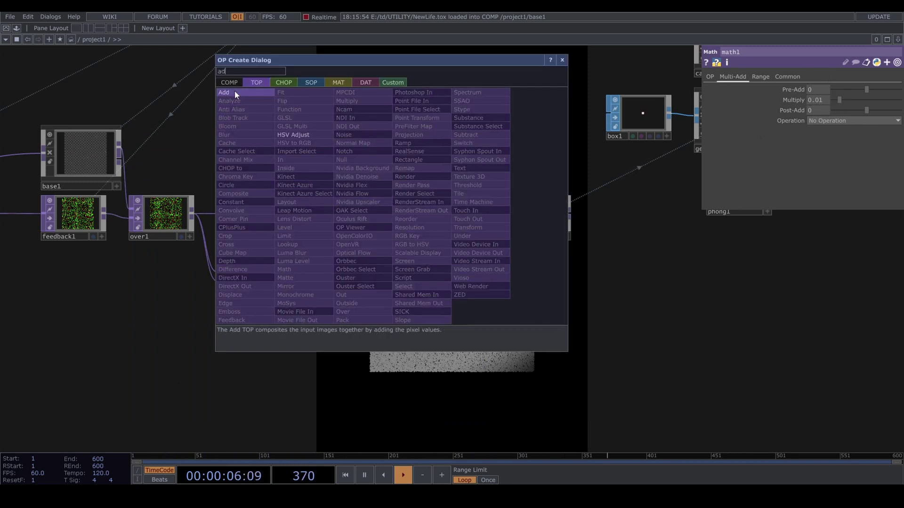
left_click(222, 113)
left_click(402, 217)
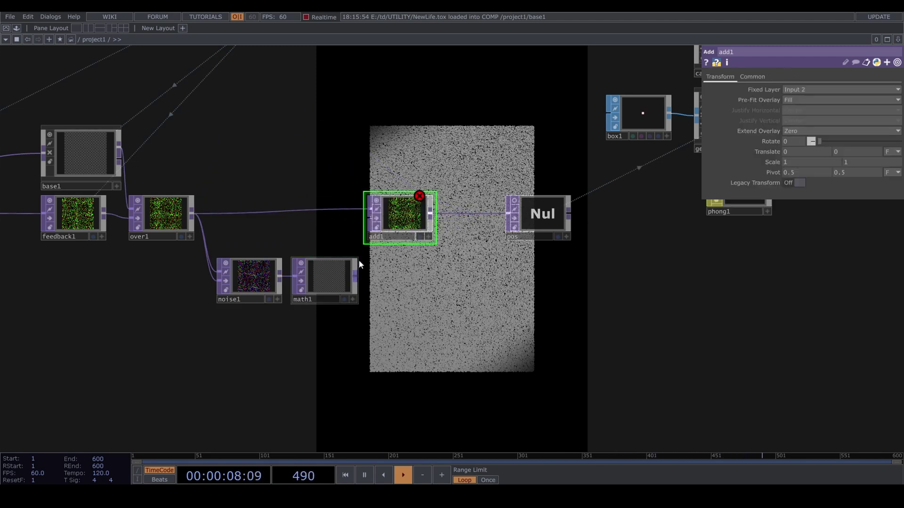
Reposition the Add TOP before the pos null and wire the Math TOP's output into its second input.
left_click_drag(402, 213, 404, 226)
scroll(421, 243, "down", 3)
left_click_drag(511, 226, 175, 226)
scroll(411, 296, "down", 3)
scroll(416, 298, "up", 3)
left_click_drag(487, 292, 616, 282)
Adjust the period of the Noise TOP that moves the particle positions.
left_click(428, 250)
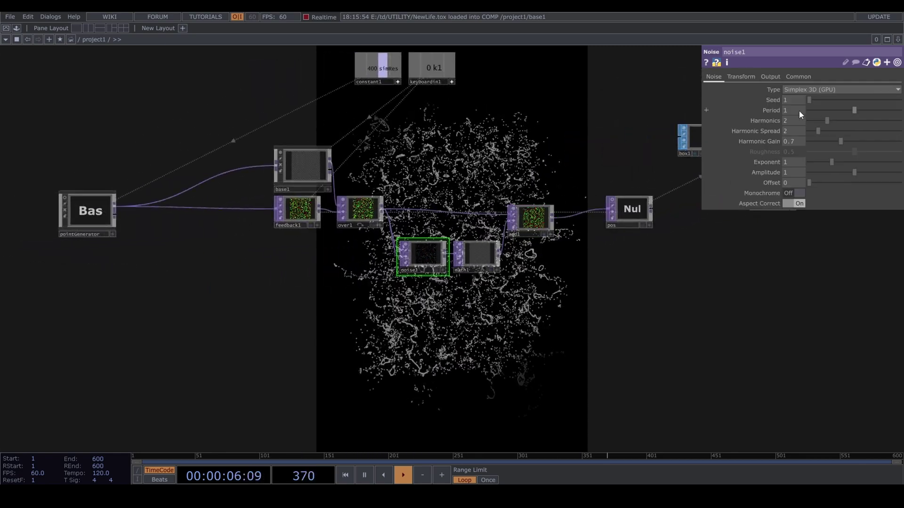
mouse_move(798, 110)
middle_mouse_down()
mouse_move(803, 100)
mouse_move(799, 111)
middle_mouse_up()
left_click_drag(577, 283, 523, 279)
Set lifeTime to 2 on the particle-life base component.
left_click(253, 161)
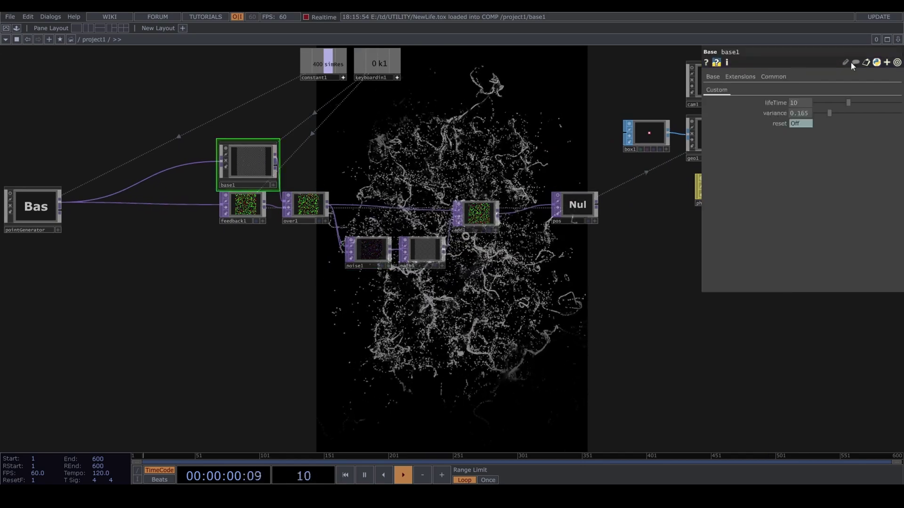
mouse_move(798, 99)
middle_mouse_down()
mouse_move(781, 97)
mouse_move(791, 98)
middle_mouse_up()
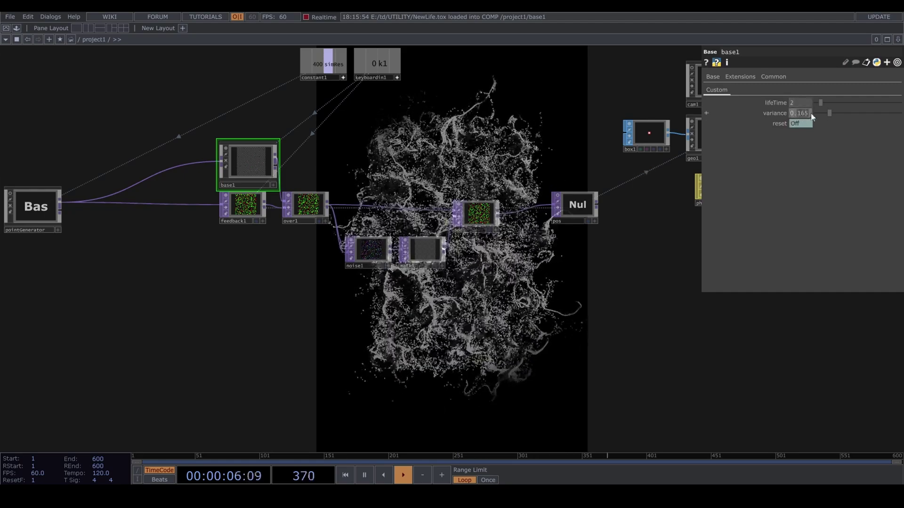
left_click_drag(820, 119, 813, 121)
key("ctrl+z")
Move the camera closer by setting its Z translate to 3.
left_click_drag(514, 285, 356, 286)
scroll(343, 253, "down", 3)
left_click_drag(461, 252, 526, 234)
left_click(573, 113)
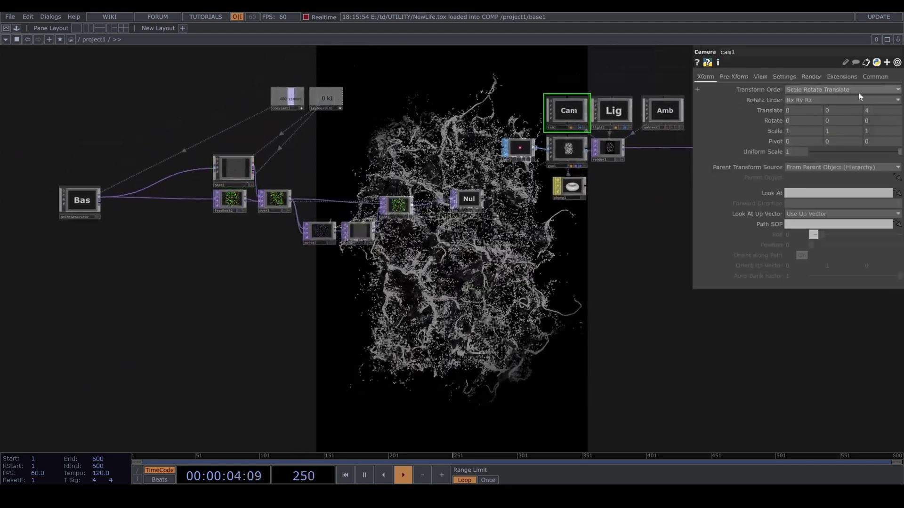
middle_click_drag(872, 108, 856, 100)
left_click_drag(550, 263, 512, 250)
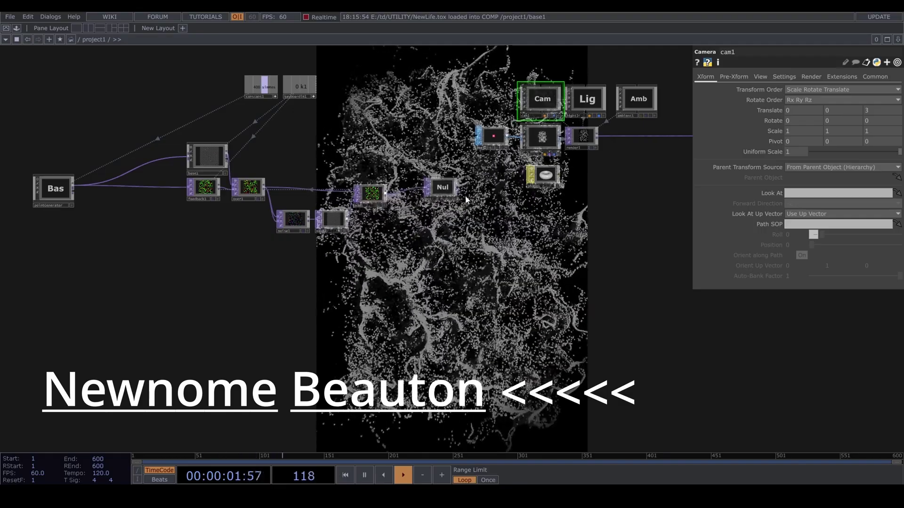
Create a second Noise TOP in the empty area below the pos null.
key("Tab")
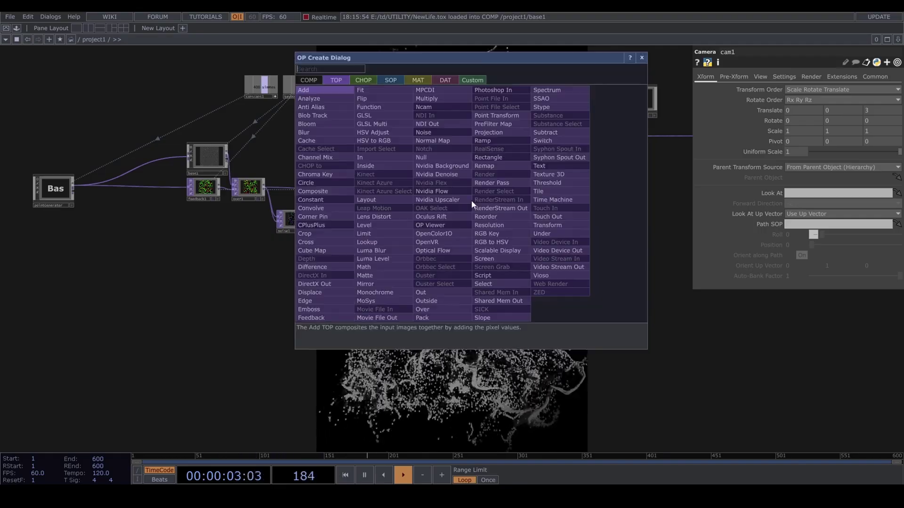
type("no")
left_click(443, 132)
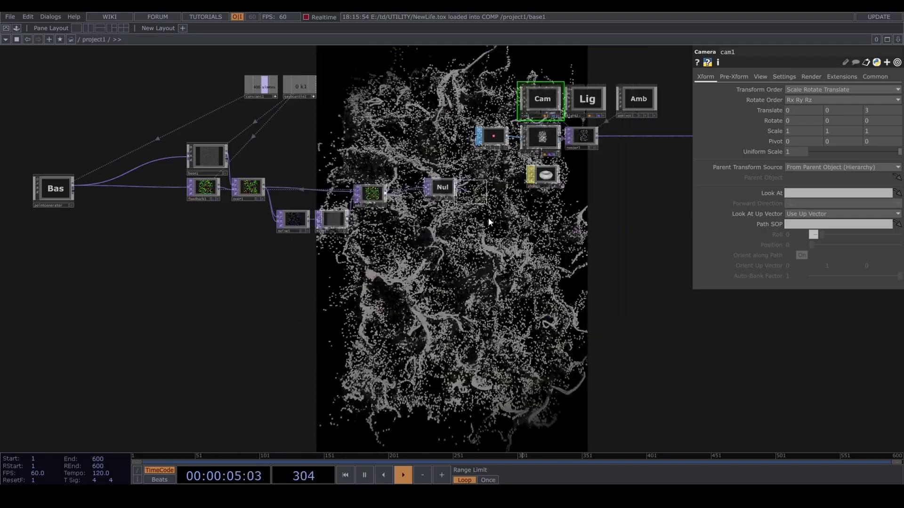
left_click(480, 229)
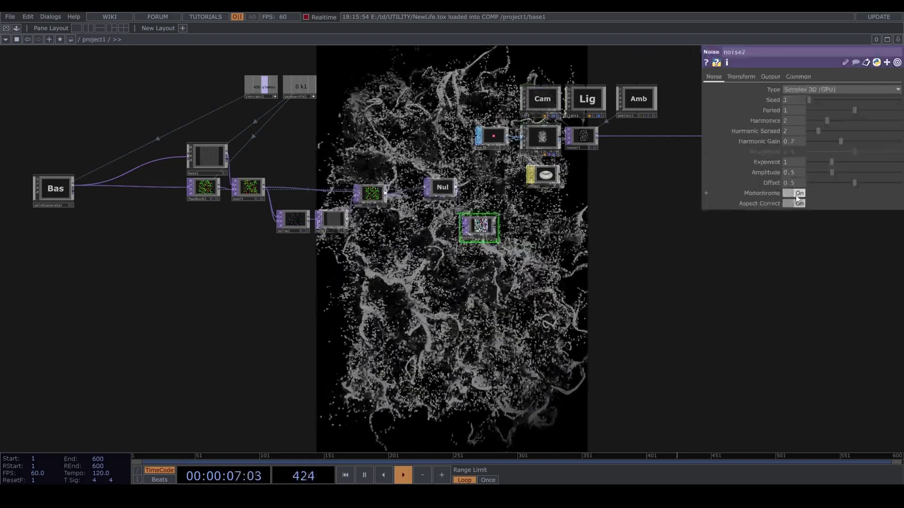
Turn off Monochrome on the new Noise TOP, set its amplitude to 180 and offset to 0, and feed it from the pos null.
left_click(790, 193)
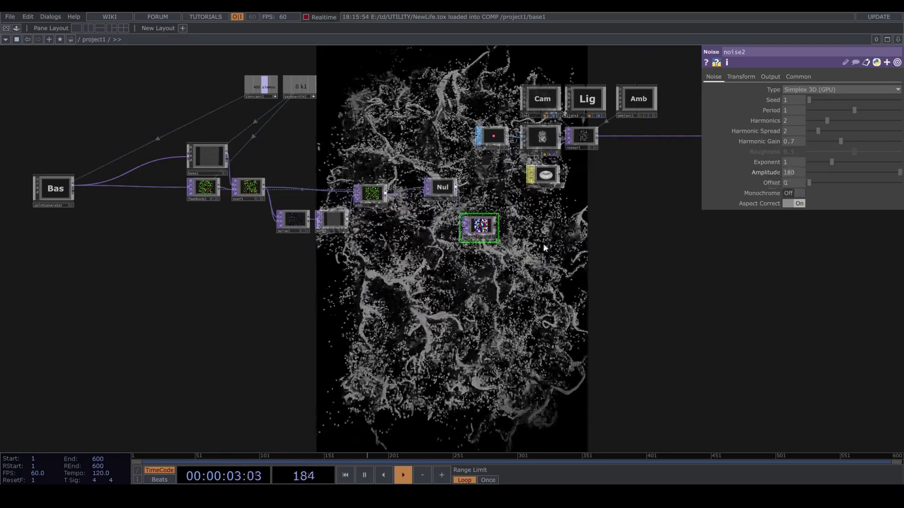
left_click(799, 90)
left_click(800, 98)
left_click_drag(575, 177, 573, 180)
Instance the geometry's rotation from noise2, using r, g and b for Rotate X, Y and Z.
left_click(558, 143)
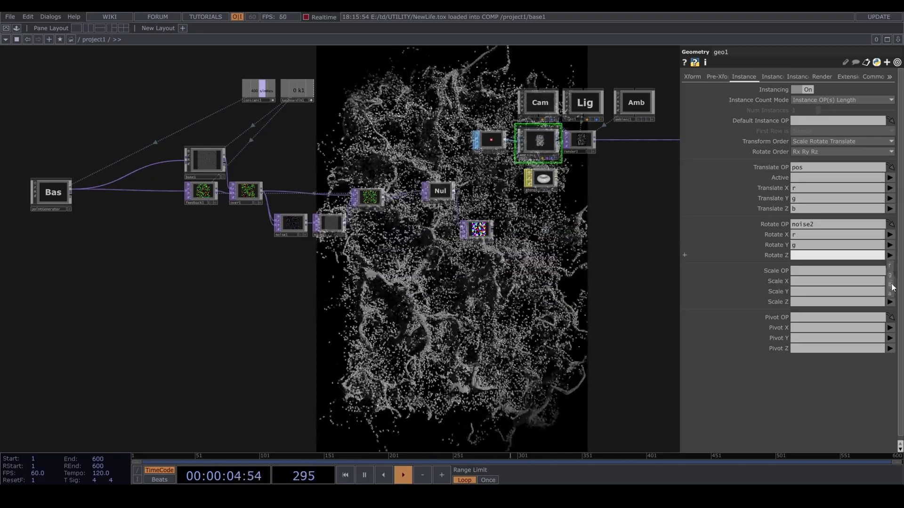
left_click_drag(620, 288, 649, 313)
scroll(509, 287, "up", 3)
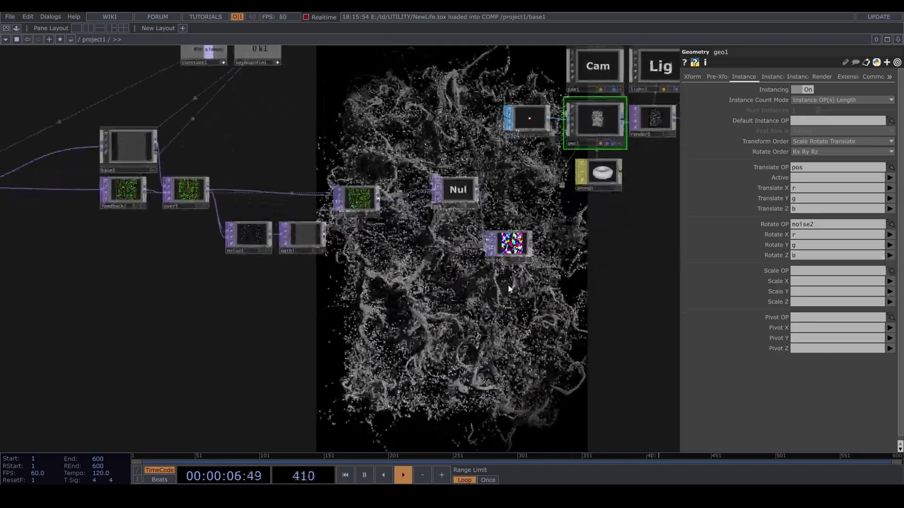
left_click_drag(514, 293, 529, 292)
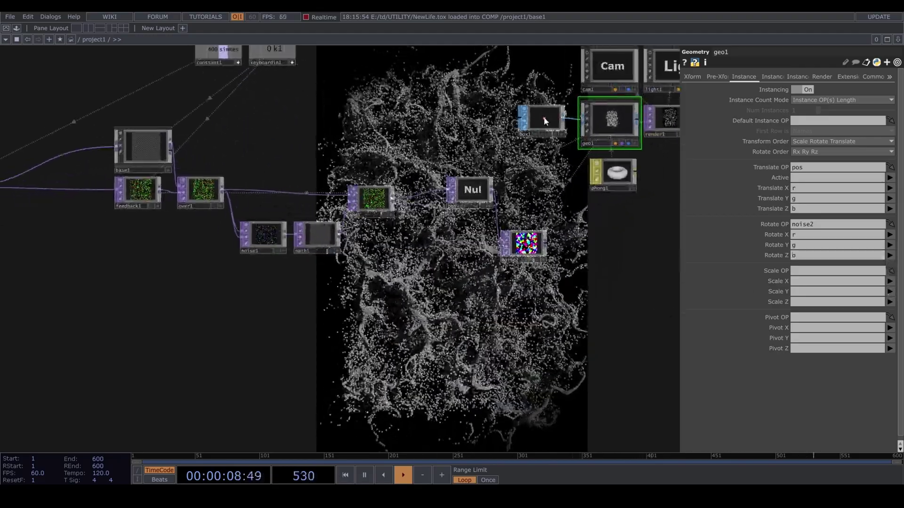
Set the box SOP's scale to 0.02.
left_click(544, 121)
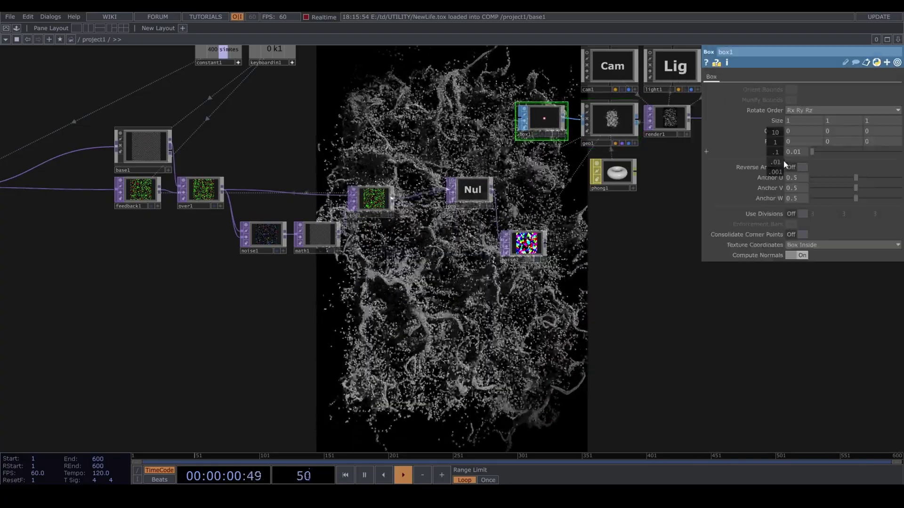
middle_click_drag(785, 164, 776, 134)
Attach a Null TOP to the life texture output of the base component.
scroll(637, 306, "right", 4)
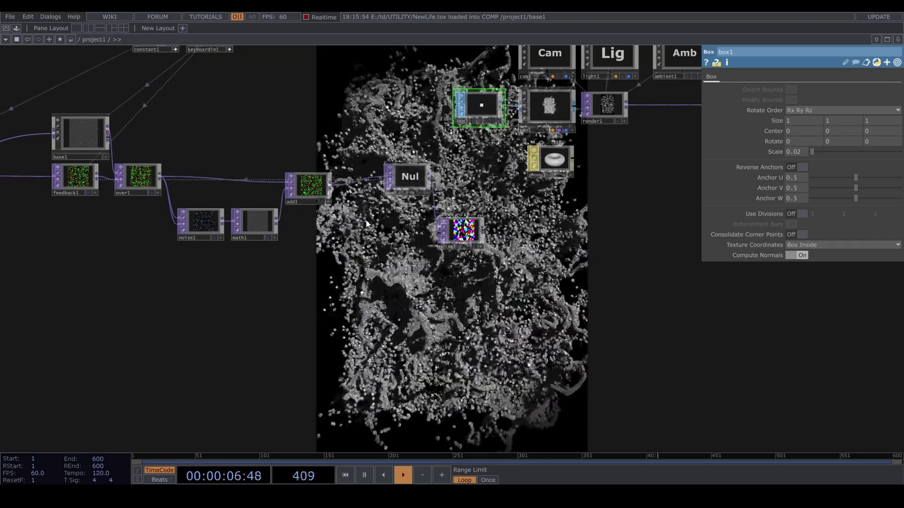
scroll(398, 245, "left", 3)
scroll(426, 268, "down", 3)
left_click_drag(426, 268, 468, 252)
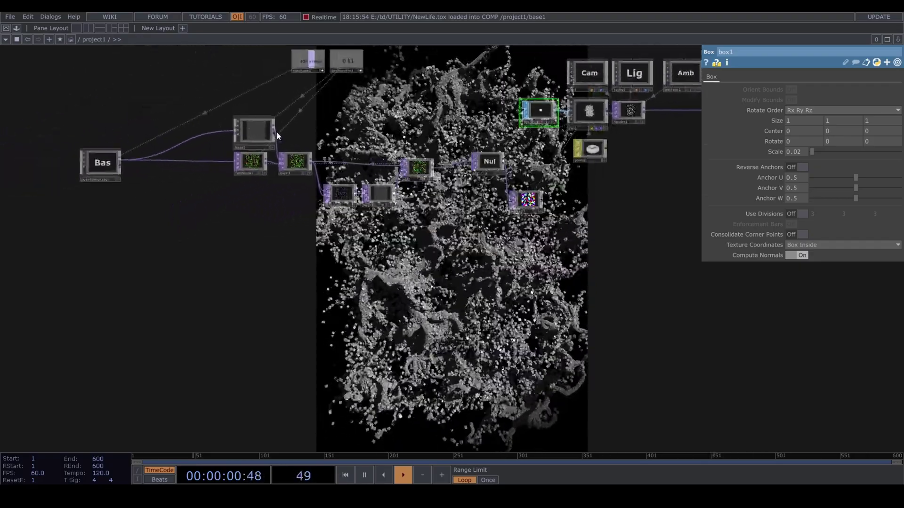
key("Tab")
type("n")
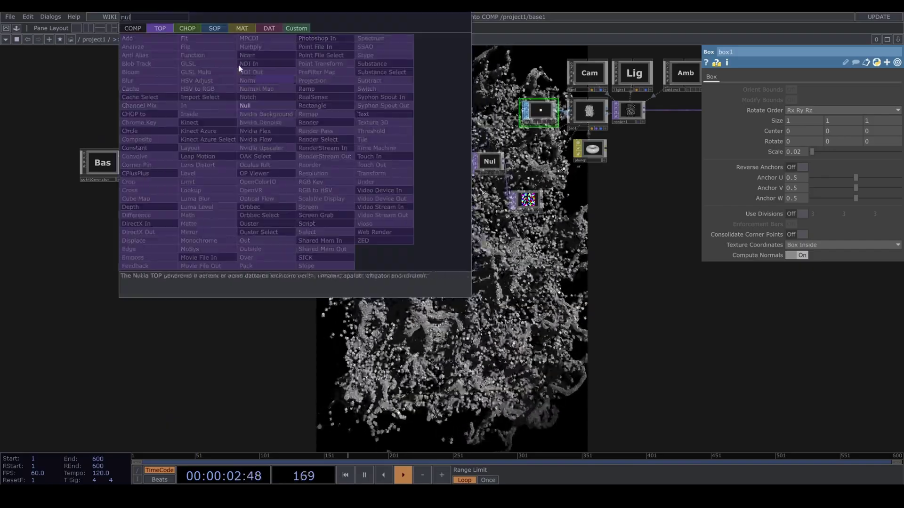
left_click(267, 104)
left_click(256, 101)
scroll(256, 108, "up", 10)
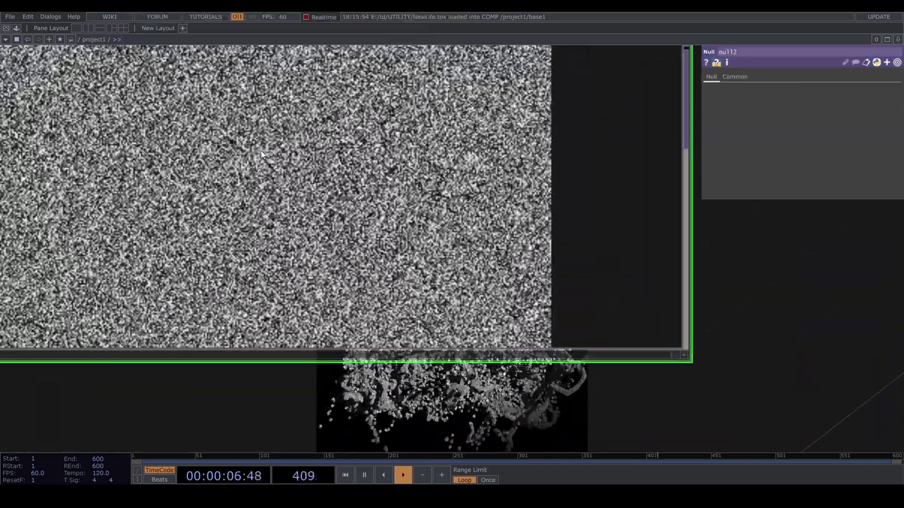
scroll(261, 151, "down", 3)
scroll(262, 152, "down", 5)
Add a Select TOP in the free area below the network and set its TOP reference to null2.
key("Tab")
type("se")
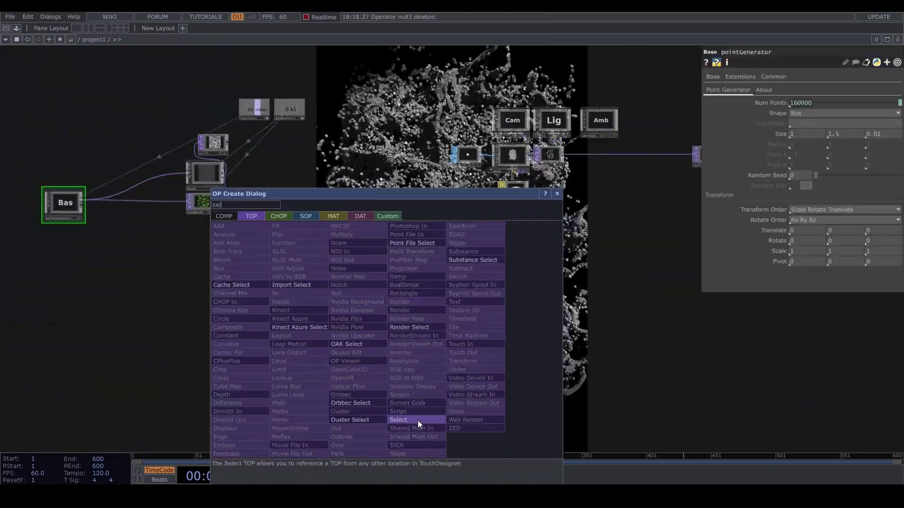
left_click(417, 420)
left_click(380, 333)
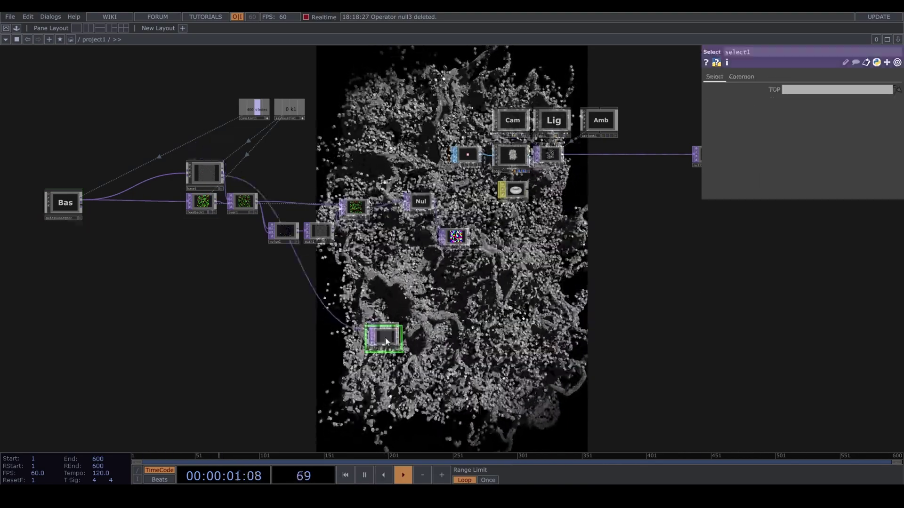
left_click_drag(377, 338, 827, 90)
scroll(352, 318, "up", 2)
scroll(354, 313, "up", 3)
scroll(355, 310, "down", 5)
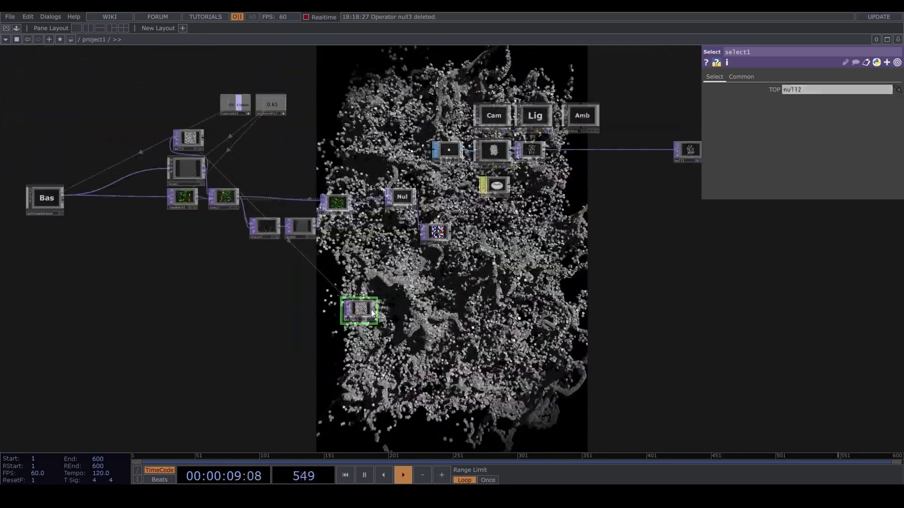
Append a Null TOP to the Select TOP and name it scale.
key("Tab")
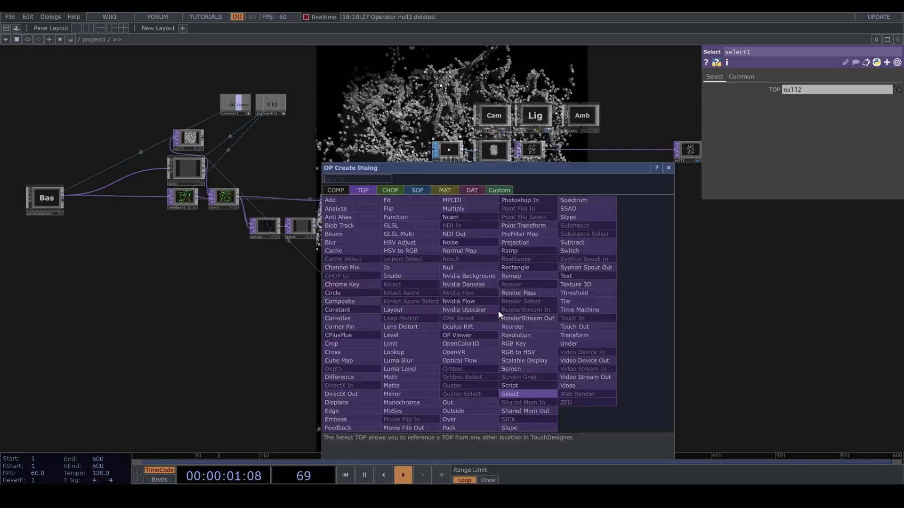
left_click(461, 267)
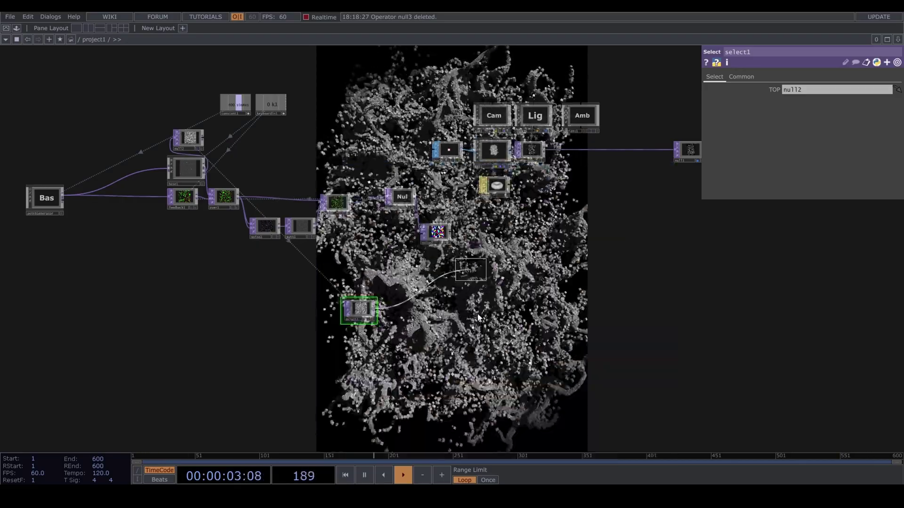
left_click(478, 319)
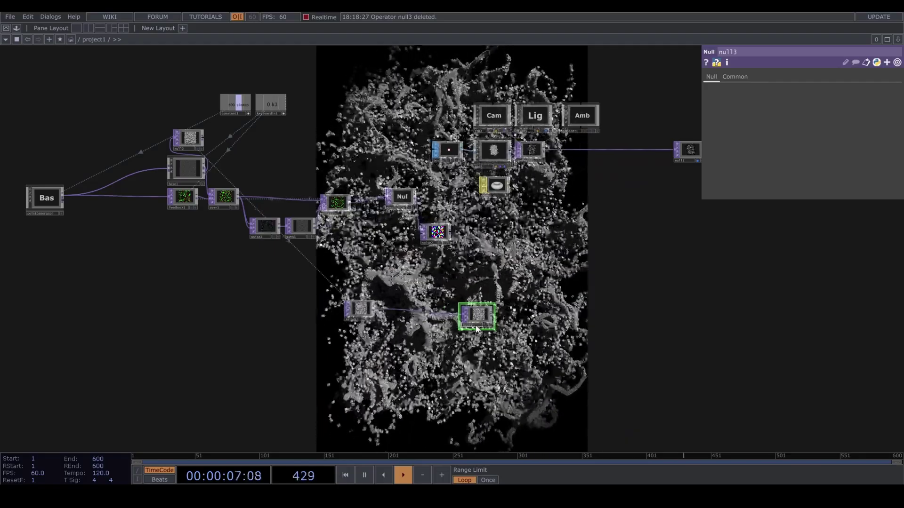
Instance the geometry's scale from the scale null, using r, g and b for Scale X, Y and Z.
left_click(493, 150)
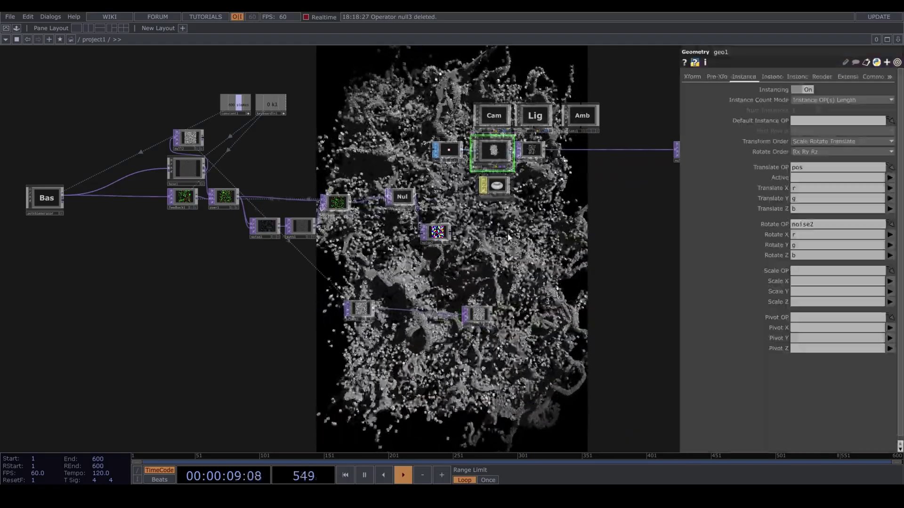
left_click_drag(479, 315, 815, 272)
left_click(877, 283)
type("r")
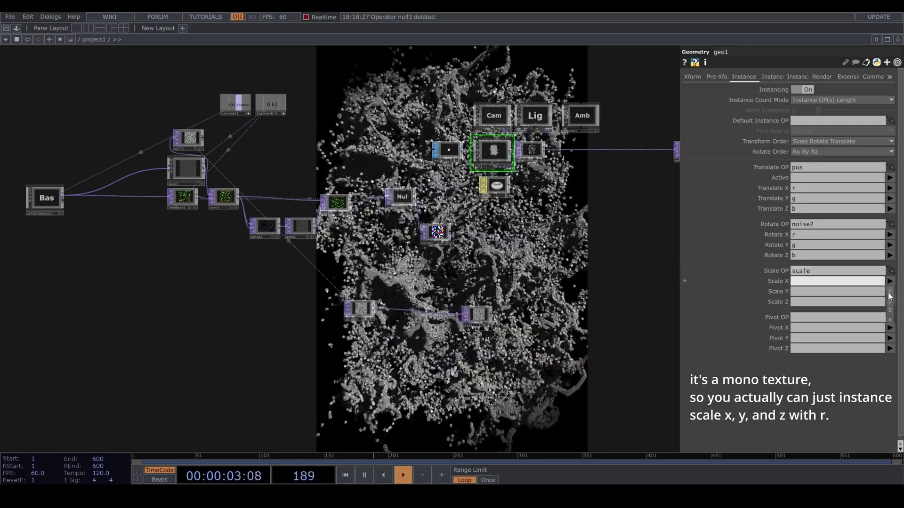
left_click(890, 293)
left_click(891, 312)
left_click(890, 303)
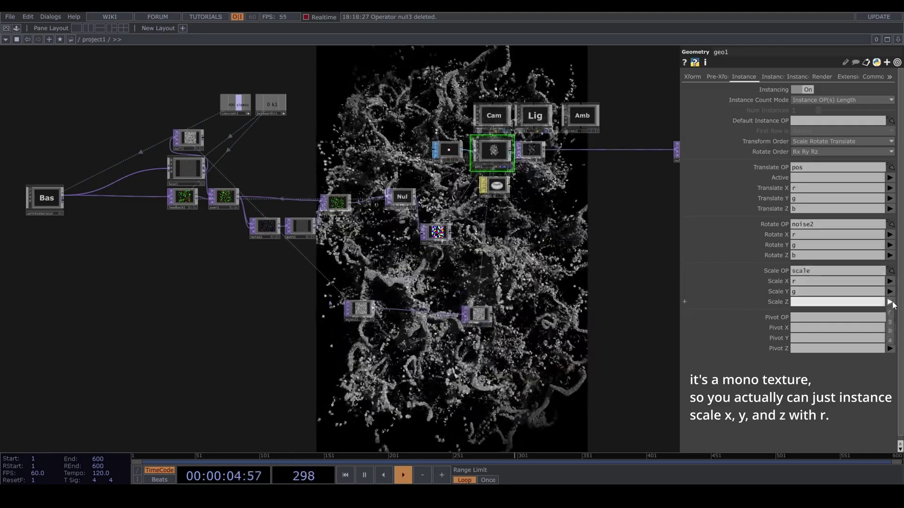
left_click(890, 331)
left_click_drag(611, 318, 617, 315)
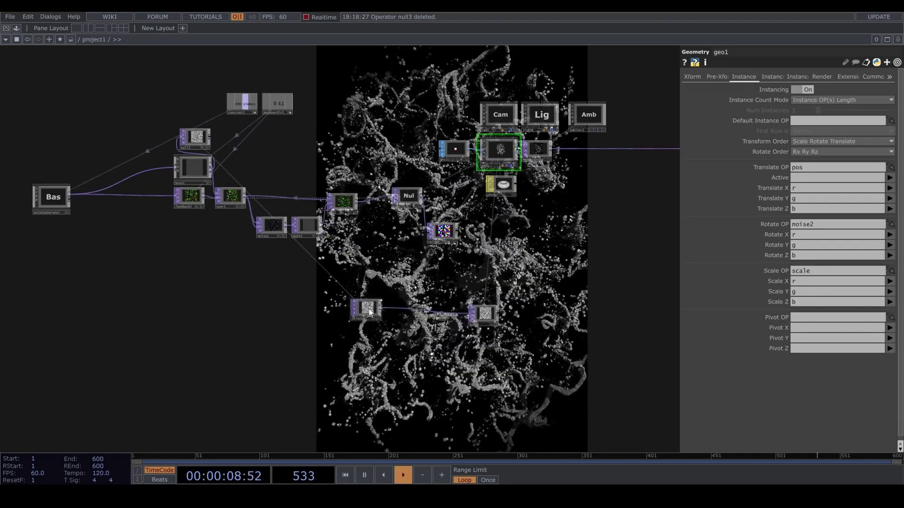
Insert a Math TOP between the Select TOP and the scale null and set its Multiply value to 2.
scroll(374, 321, "up", 4)
right_click(372, 310)
left_click(389, 294)
type("math")
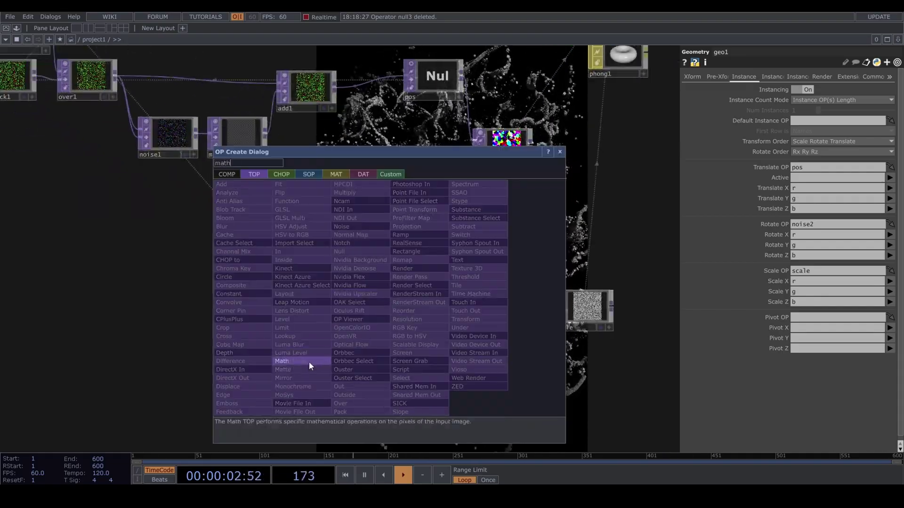
left_click(309, 361)
left_click(392, 309)
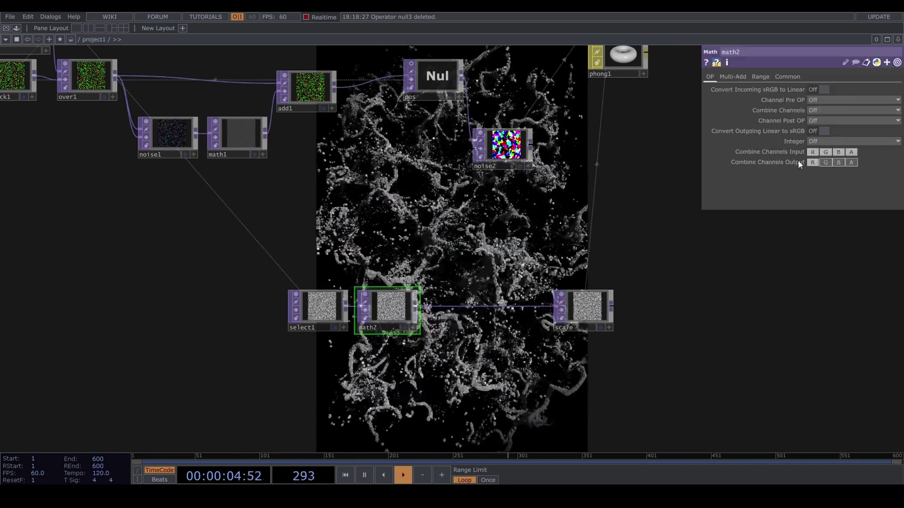
left_click(734, 77)
left_click_drag(811, 99, 829, 91)
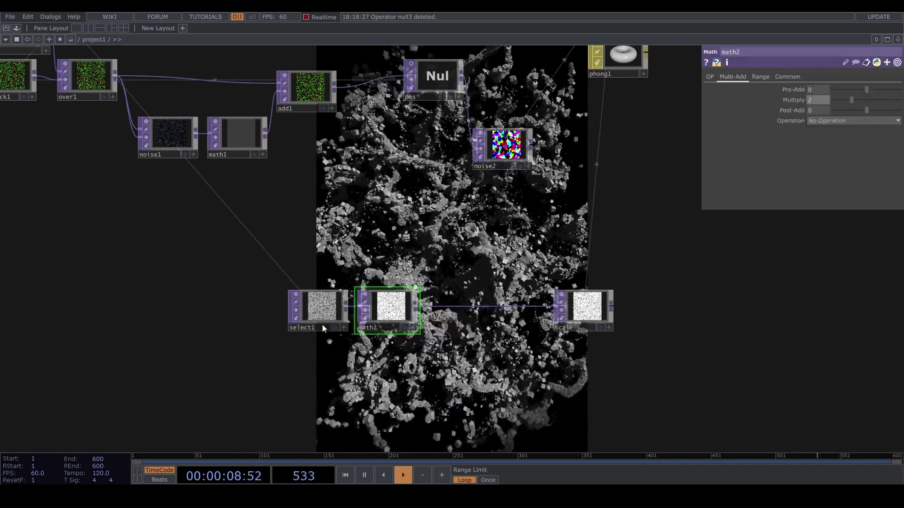
Shift the Select and Math TOPs back to make room and insert a Limit TOP before the scale null.
left_click(323, 322, "shift")
left_click_drag(322, 320, 253, 332)
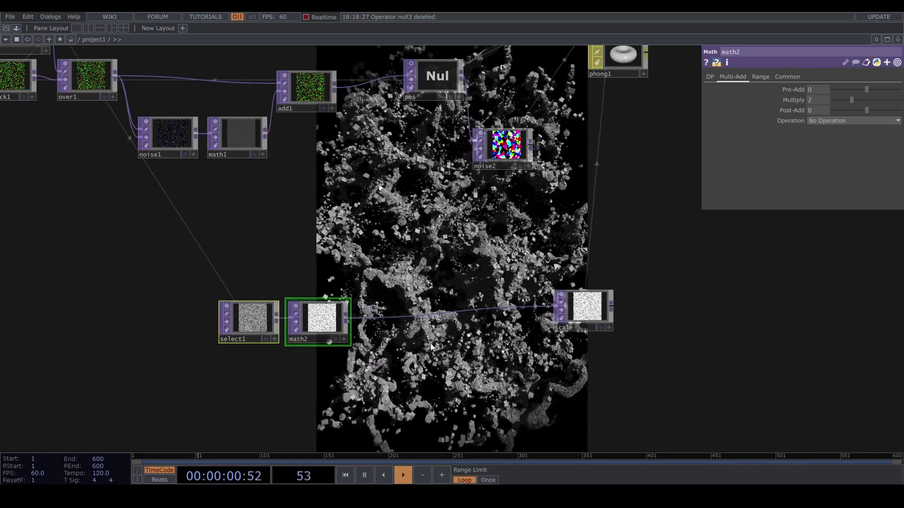
right_click(402, 312)
left_click(402, 303)
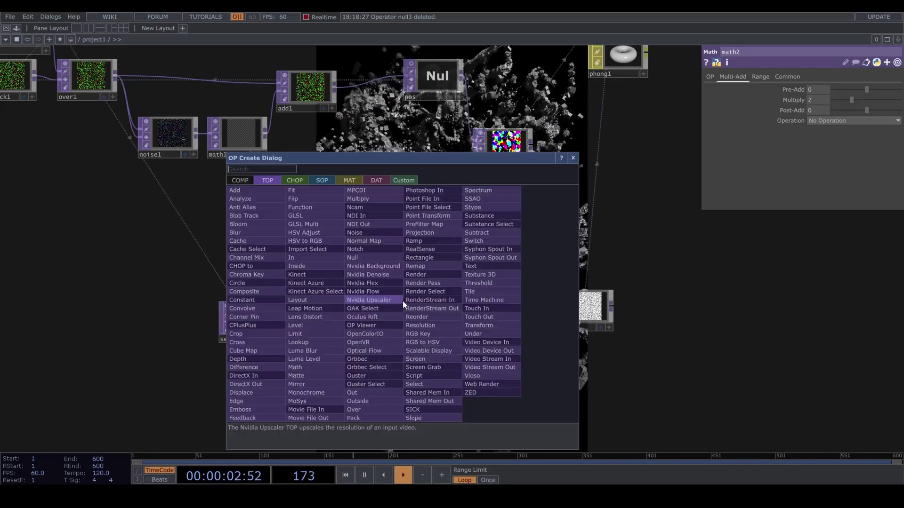
type("limi")
key("Return")
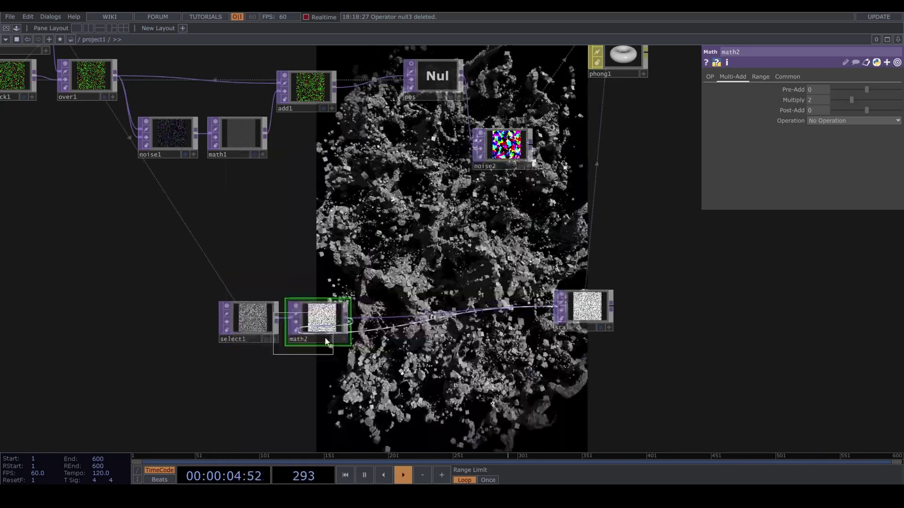
Set both the minimum and maximum limit types of the Limit TOP to Zig Zag.
left_click(801, 89)
left_click(798, 125)
left_click(802, 99)
left_click(797, 139)
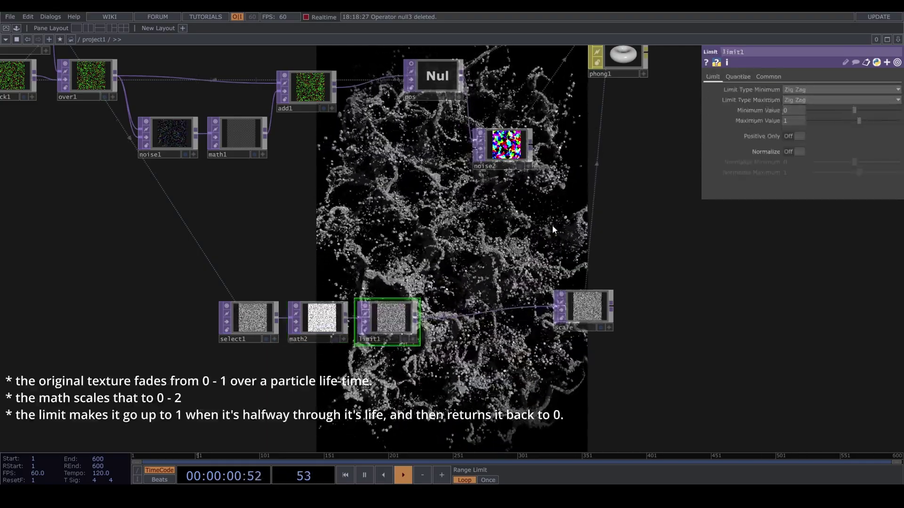
left_click_drag(484, 248, 530, 238)
scroll(483, 231, "down", 2)
scroll(483, 231, "down", 2)
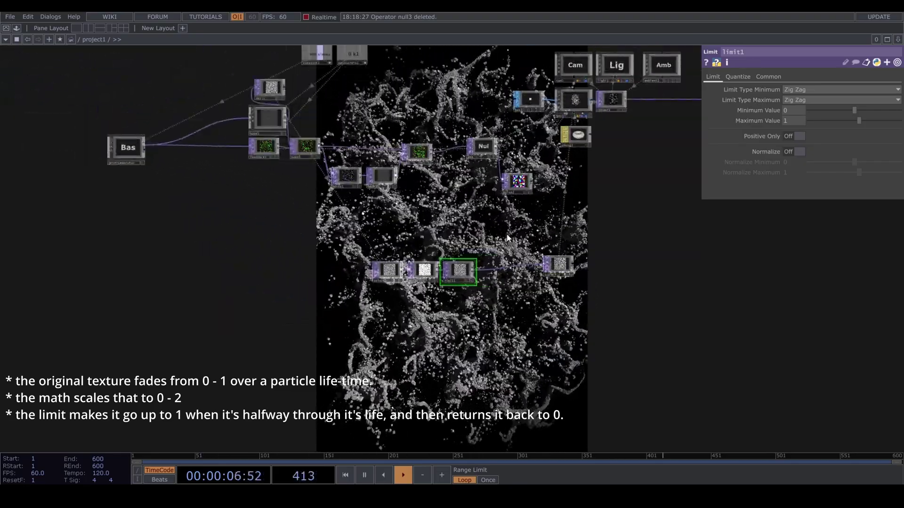
Set the geometry's instance Scale Y and Scale Z to r, matching Scale X.
left_click_drag(508, 238, 440, 246)
left_click(507, 108)
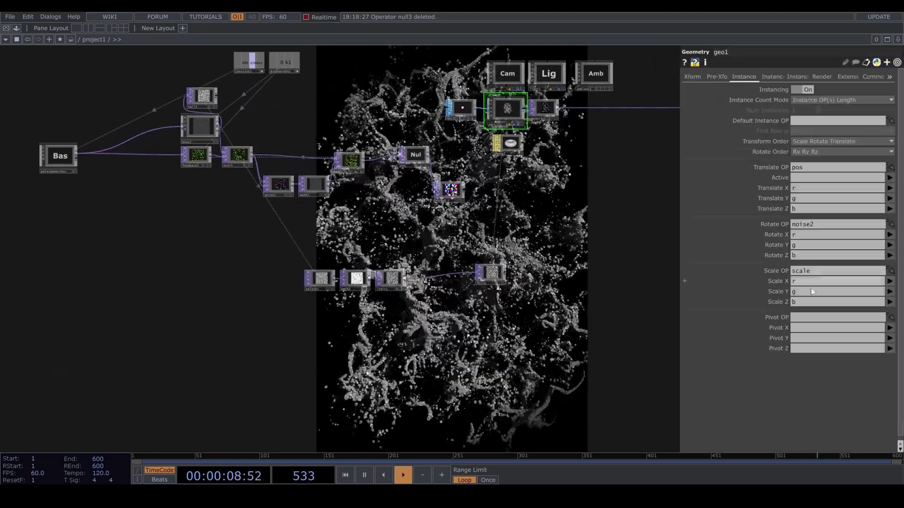
left_click(809, 292)
type("r")
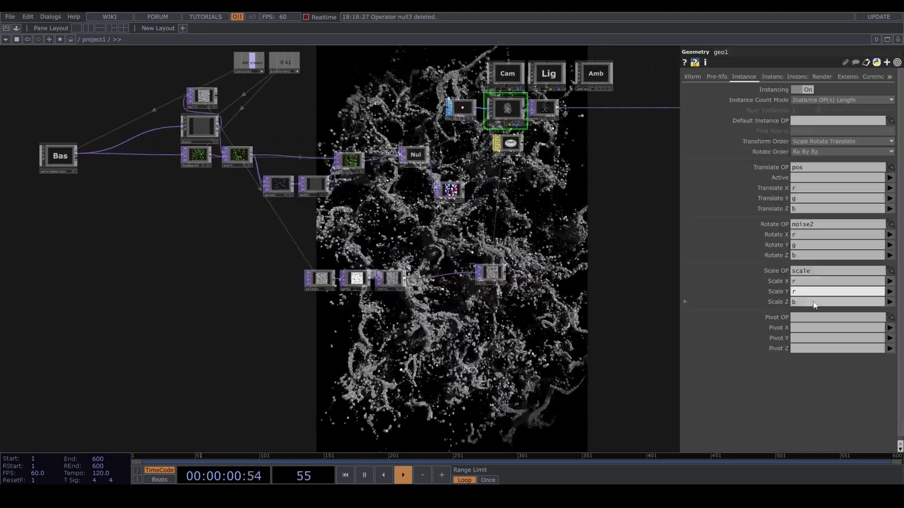
left_click(815, 301)
type("r")
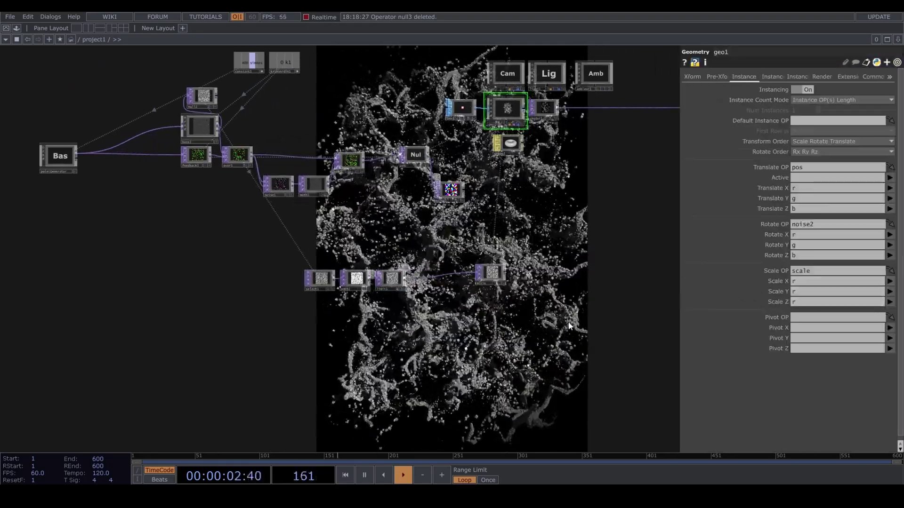
Insert a Noise TOP between the Limit TOP and the scale null, with Amplitude 1 and Offset 2.
left_click_drag(569, 326, 559, 305)
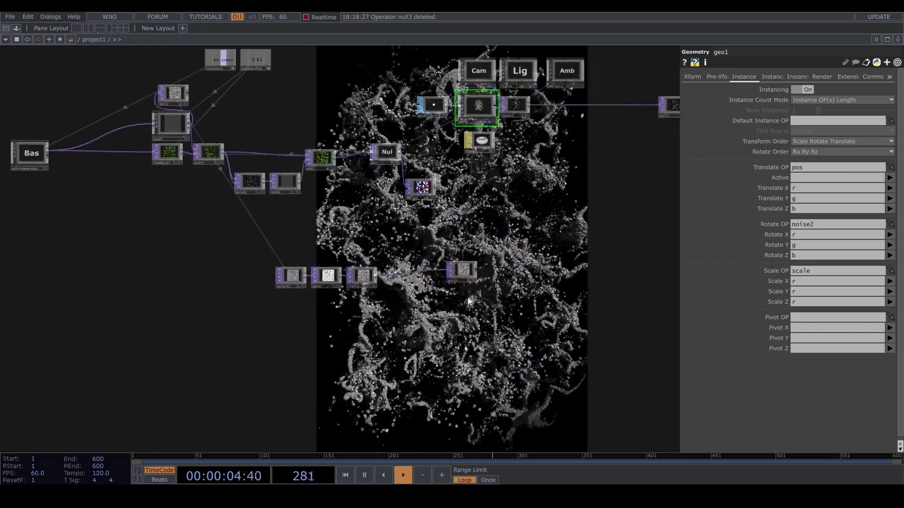
left_click_drag(466, 314, 520, 303)
right_click(469, 264)
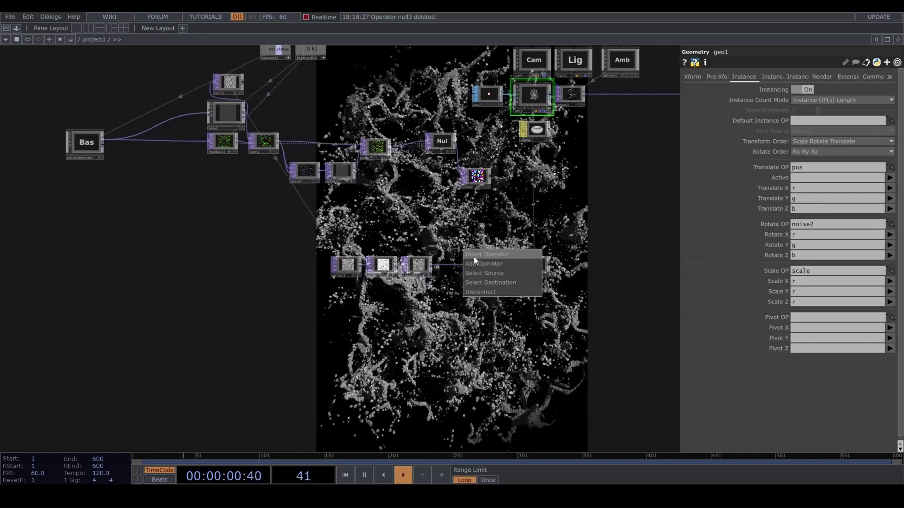
left_click(475, 257)
type("no")
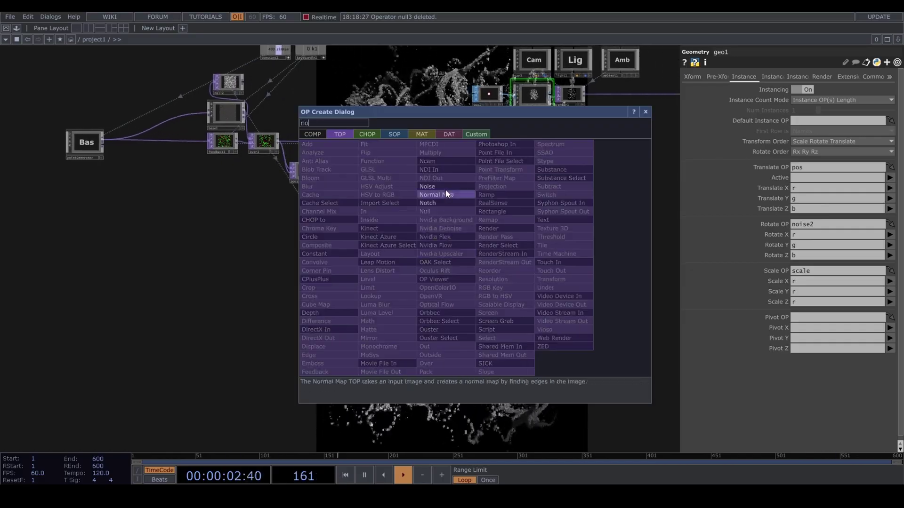
left_click(446, 187)
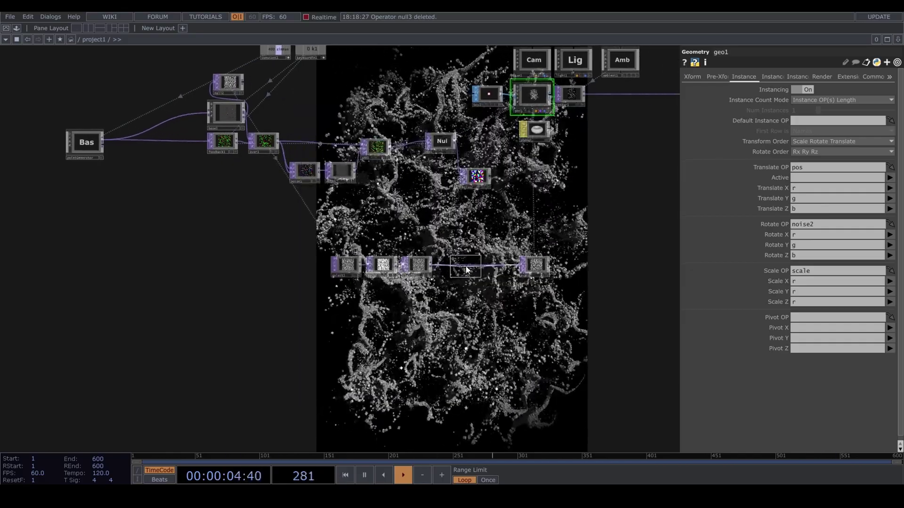
left_click(466, 270)
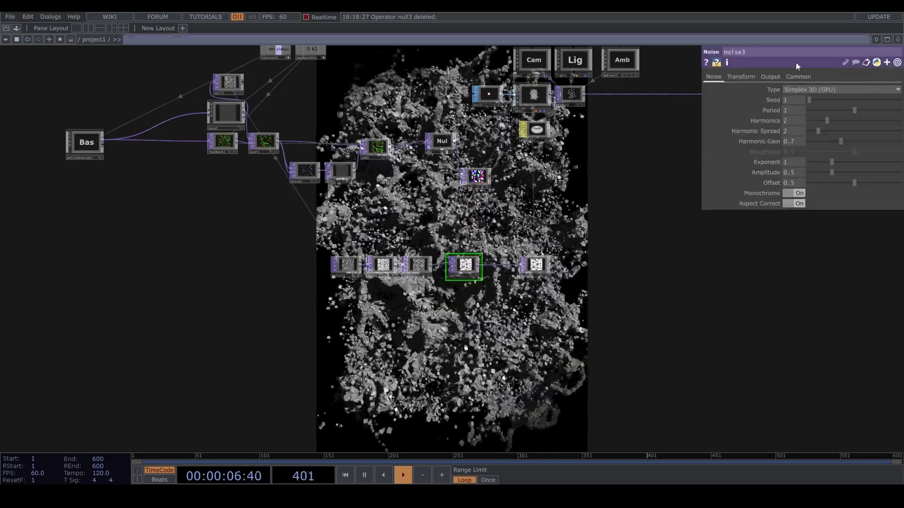
left_click(770, 77)
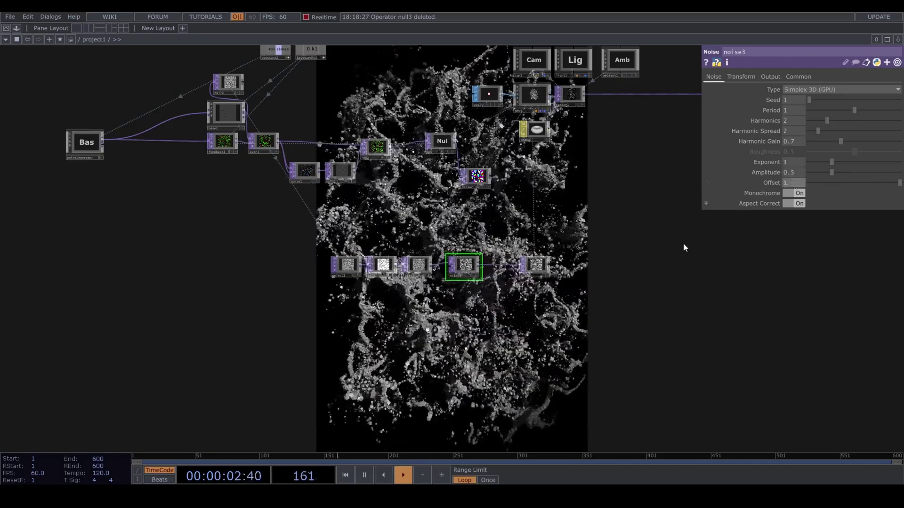
middle_click_drag(800, 177, 800, 157)
Set the Scale of the box feeding the geometry to 0.01.
left_click_drag(603, 230, 605, 285)
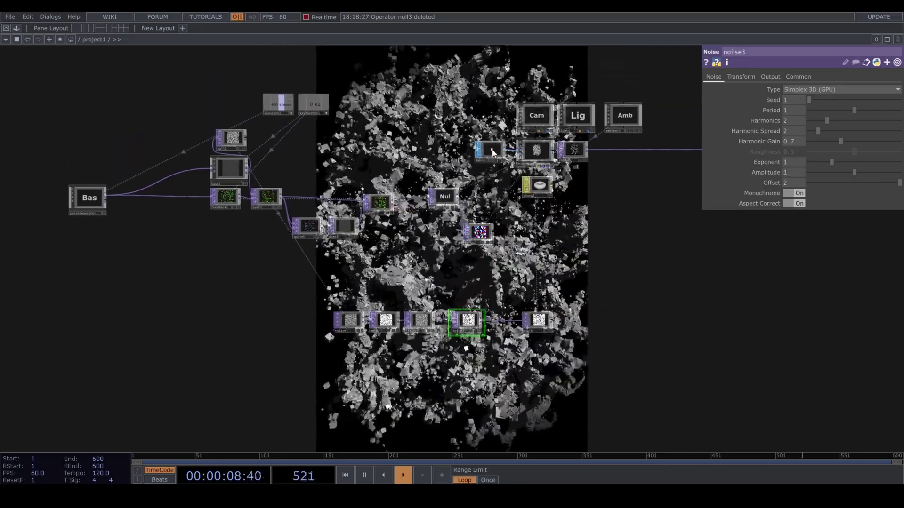
left_click(493, 151)
middle_click_drag(781, 150, 776, 157)
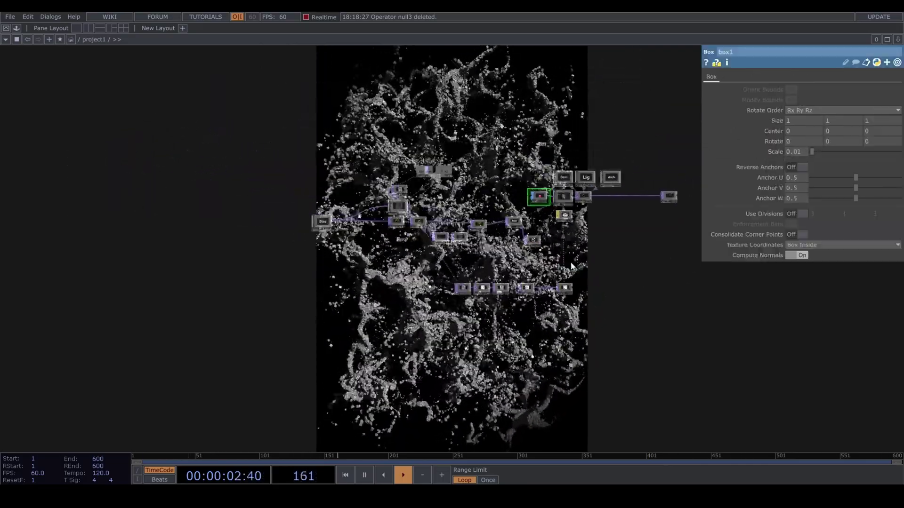
Change the noise in the particle movement loop to Perlin 3D (GPU) and set its Harmonic Gain to 0.5.
left_click_drag(374, 241, 366, 245)
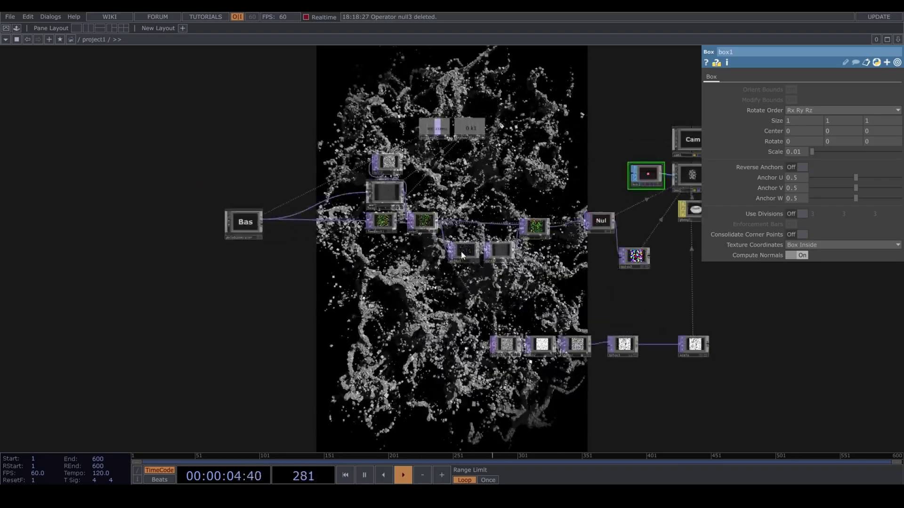
left_click(461, 255)
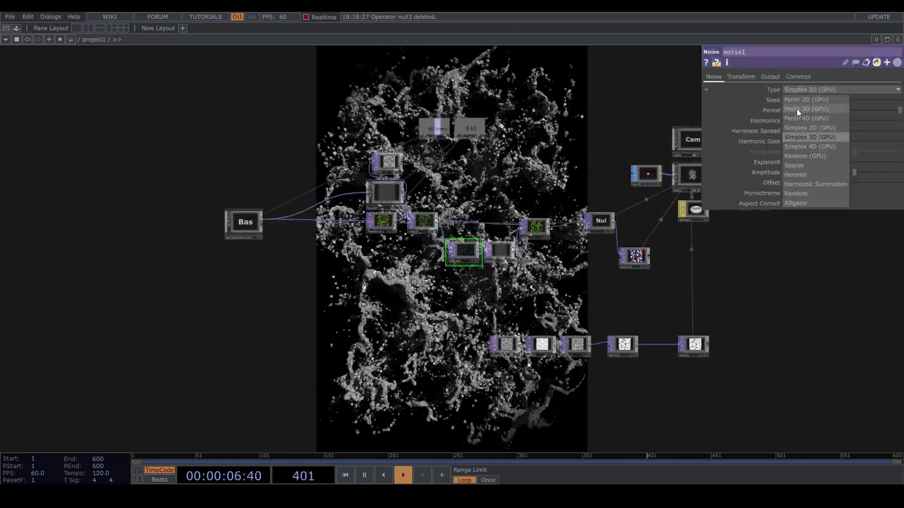
left_click(796, 109)
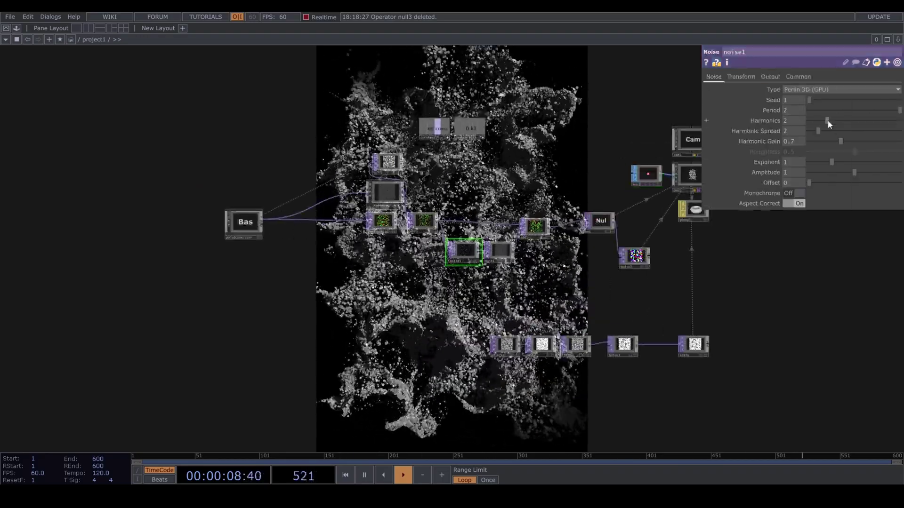
middle_click_drag(800, 140, 798, 141)
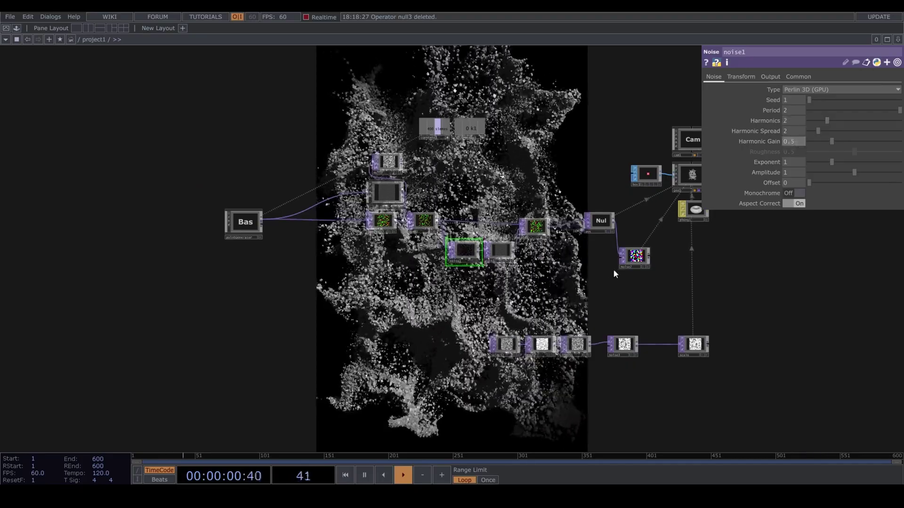
Shift the particle simulation nodes away from the pos null to make room after the Add TOP.
left_click_drag(605, 281, 533, 257)
left_click_drag(135, 161, 165, 182)
right_click_drag(204, 119, 535, 258)
left_click_drag(539, 208, 390, 200)
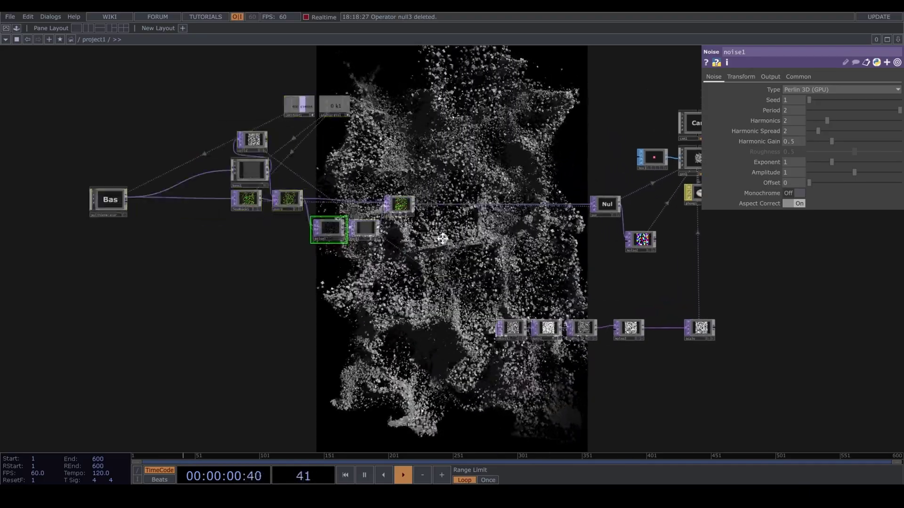
Insert a Point Transform TOP between the Add TOP and the pos null.
left_click_drag(441, 238, 358, 240)
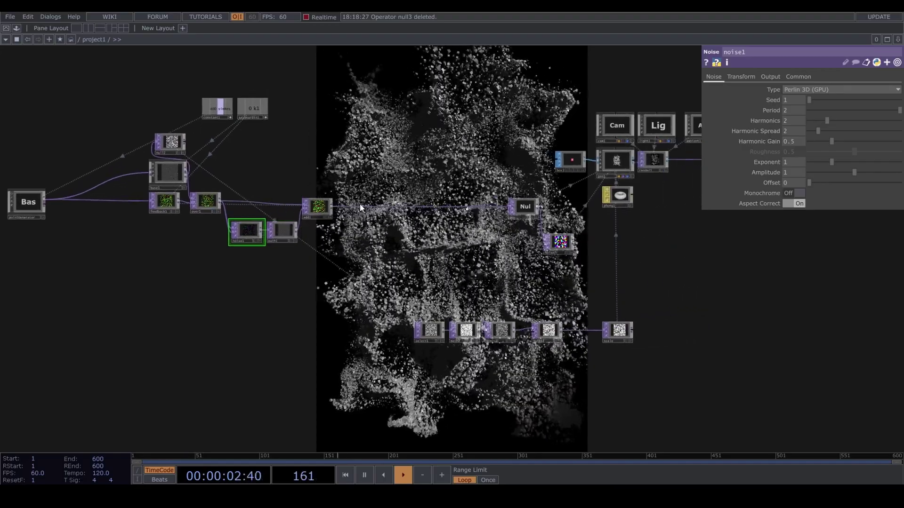
right_click(370, 203)
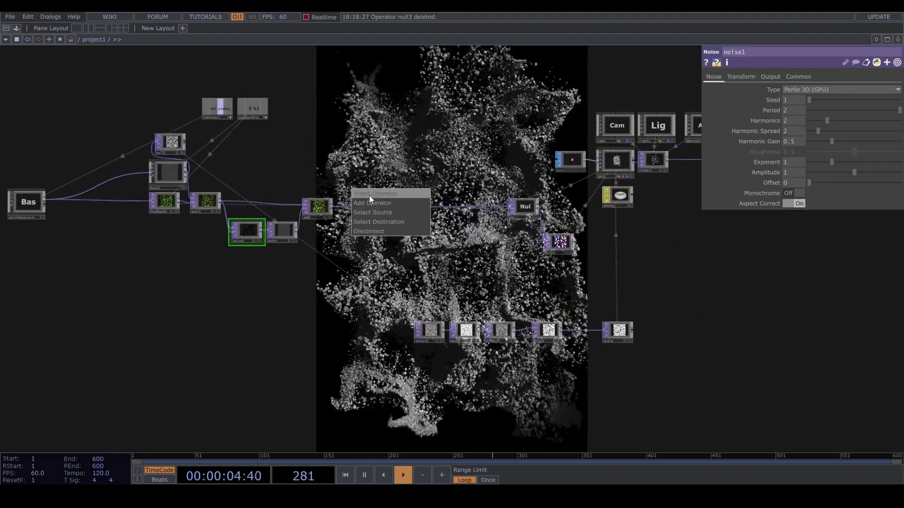
left_click(370, 195)
left_click(401, 110)
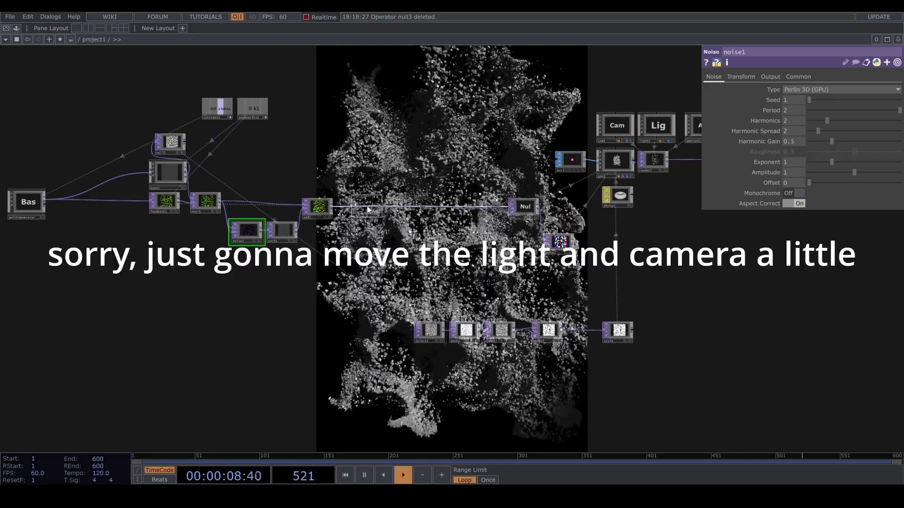
left_click(367, 209)
Activate the camera and light viewers and reposition both to reframe and relight the particles.
left_click_drag(472, 186, 375, 223)
scroll(566, 166, "up", 4)
left_click(586, 187)
scroll(601, 160, "up", 2)
left_click_drag(555, 163, 542, 161)
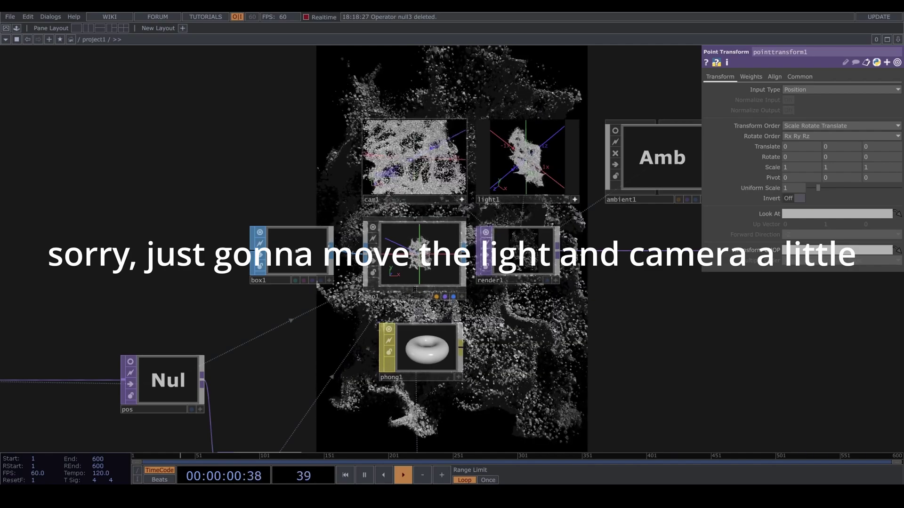
left_click_drag(445, 171, 448, 170)
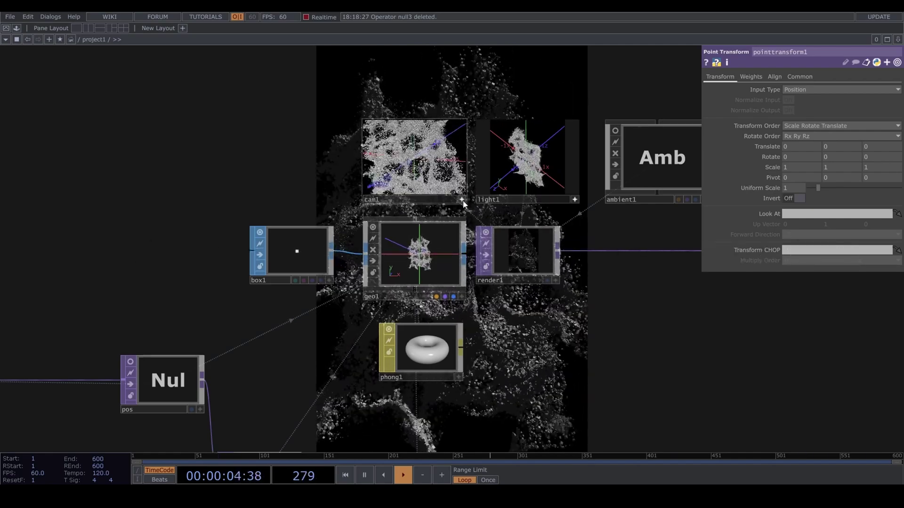
Set the Point Transform's Y Translate to -0.006.
scroll(584, 283, "down", 6)
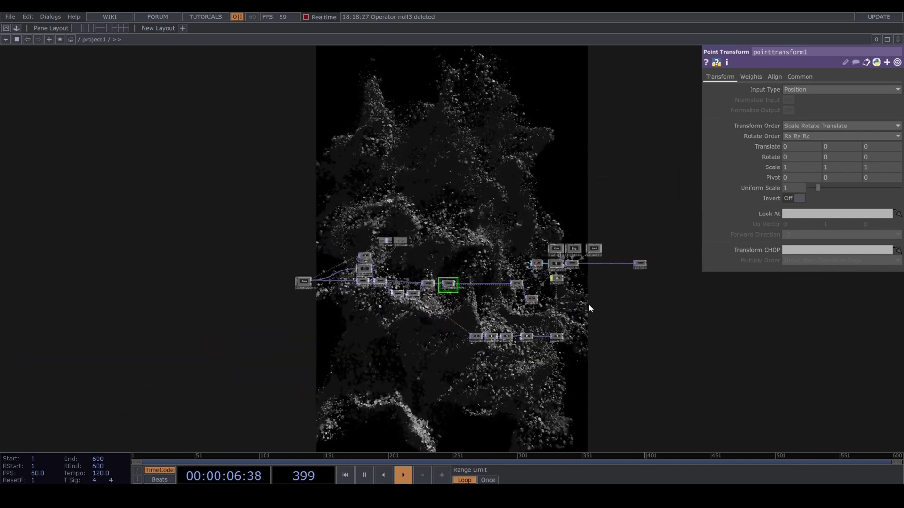
scroll(450, 314, "up", 6)
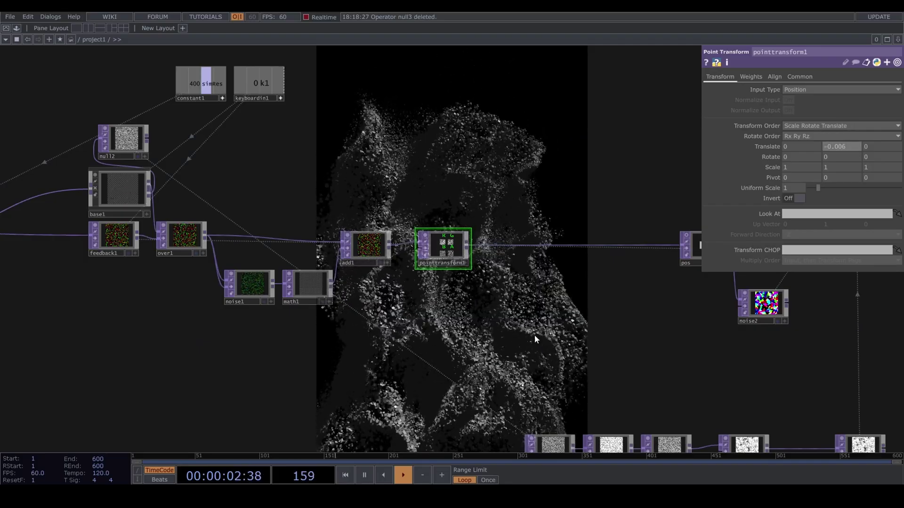
Activate the camera's viewer, readjust its view of the particles, and deactivate the viewer.
scroll(530, 249, "down", 6)
scroll(433, 297, "up", 5)
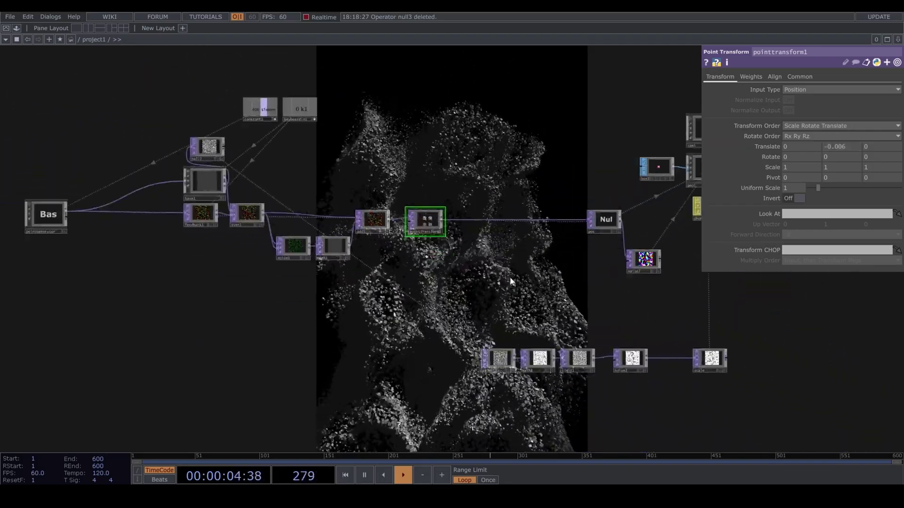
left_click_drag(692, 216, 485, 280)
scroll(554, 208, "up", 2)
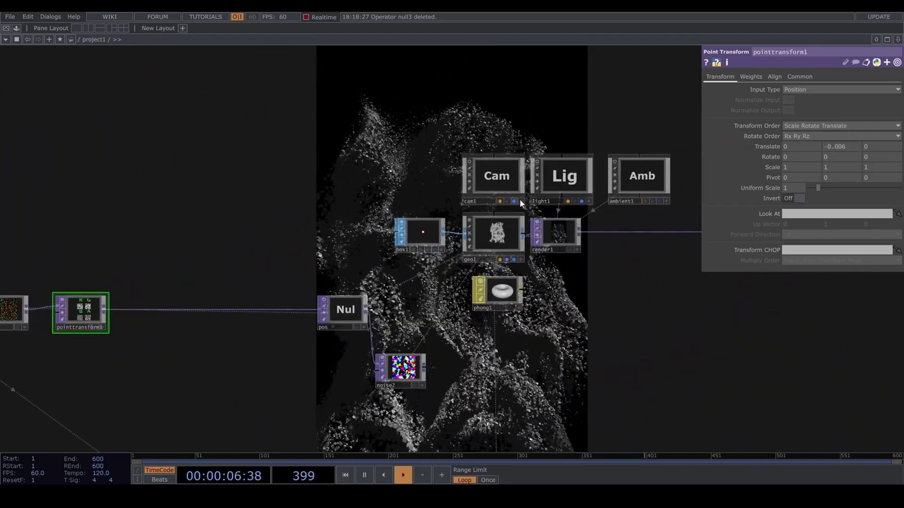
left_click(520, 201)
scroll(503, 178, "up", 3)
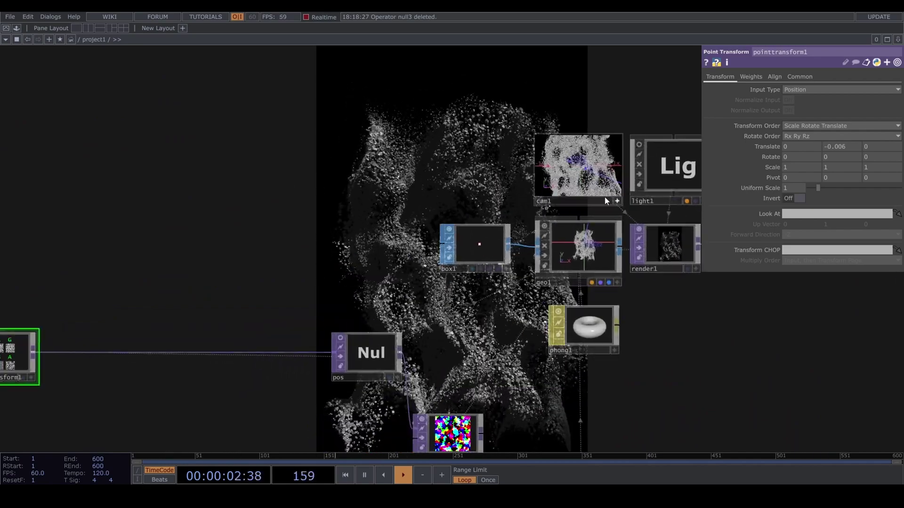
left_click(616, 202)
Add an LFO CHOP below the simulation nodes, with type Gaussian and Frequency 0.5.
left_click_drag(481, 183, 645, 171)
scroll(542, 188, "down", 3)
left_click_drag(393, 302, 538, 246)
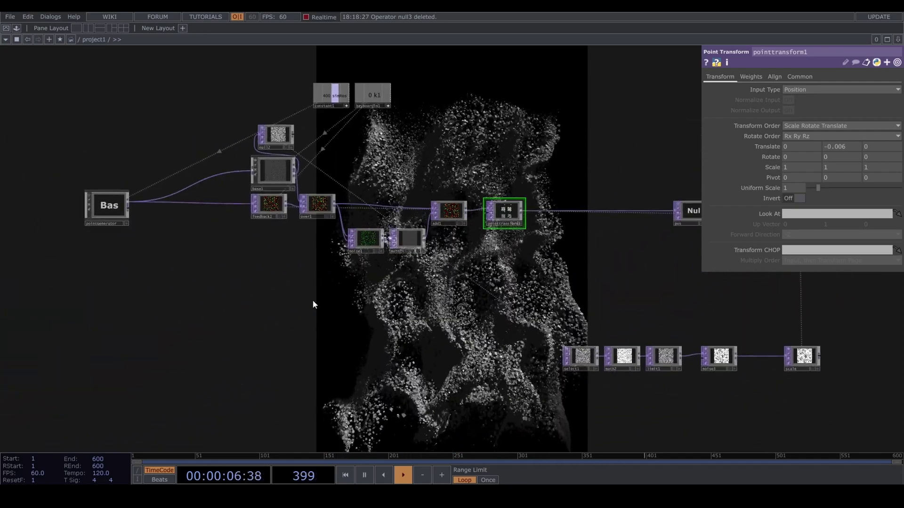
key("Tab")
left_click(199, 181)
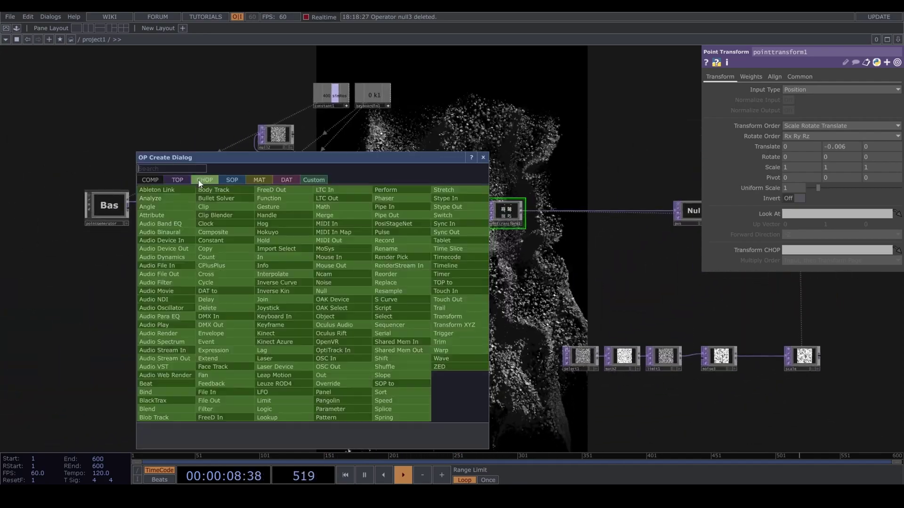
type("lf")
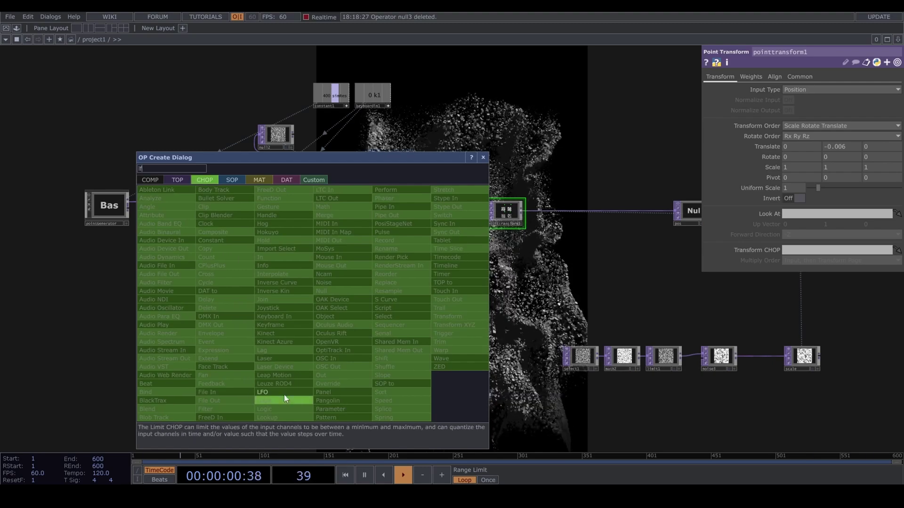
left_click(284, 394)
left_click(295, 299)
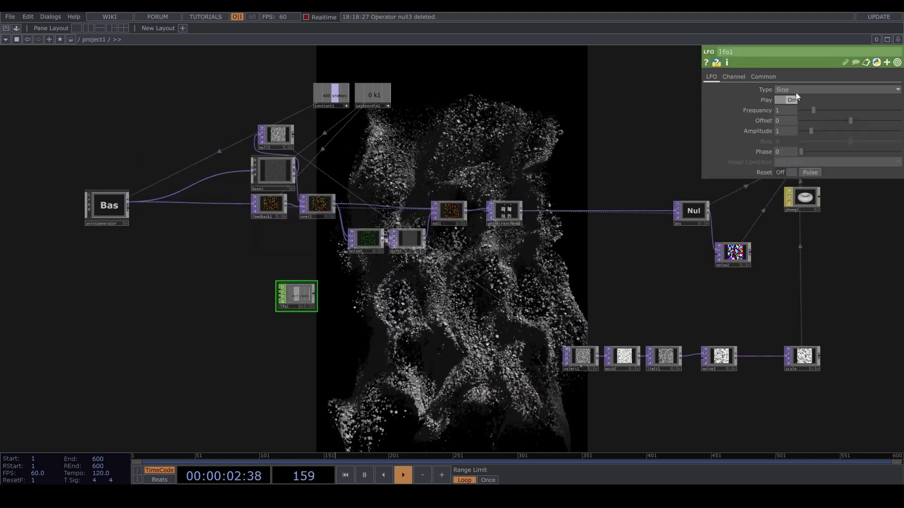
middle_click_drag(794, 108, 781, 95)
Drive the movement noise's Amplitude with a reference to the LFO's chan1 channel.
middle_click_drag(308, 297, 321, 291)
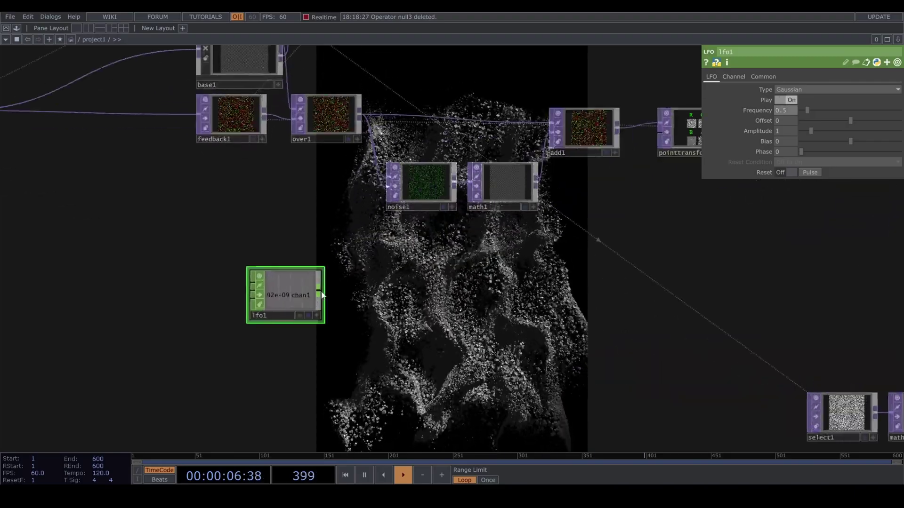
left_click(424, 188)
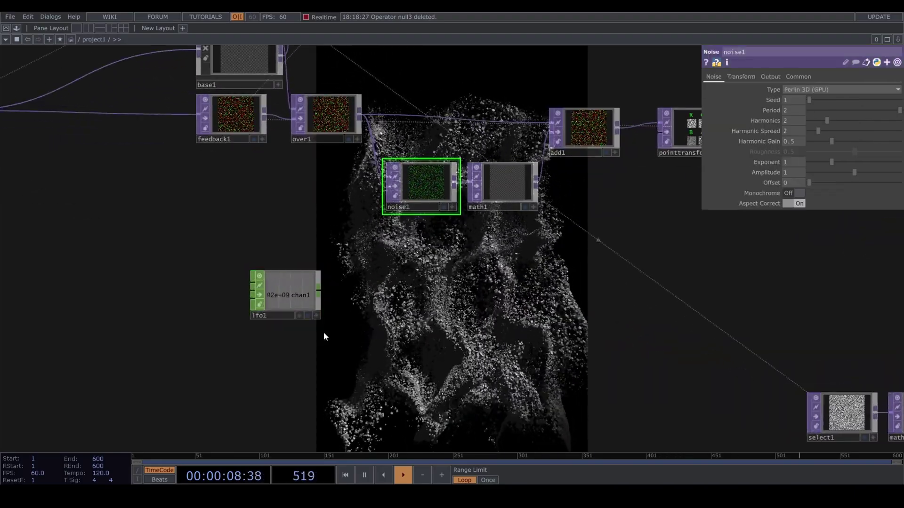
left_click(316, 316)
left_click_drag(297, 296, 795, 174)
left_click(801, 171)
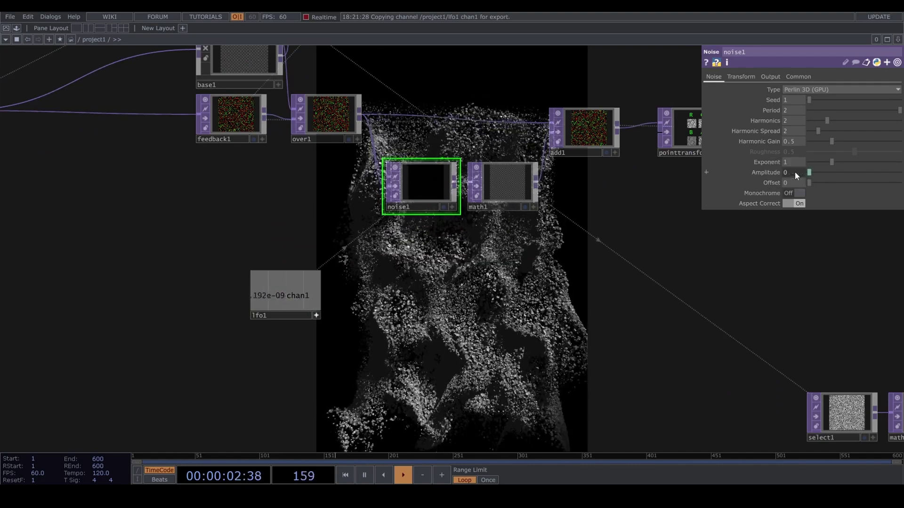
Extend the movement noise's Amplitude expression to 1+op('lfo1')['chan1']*2.
left_click(795, 173)
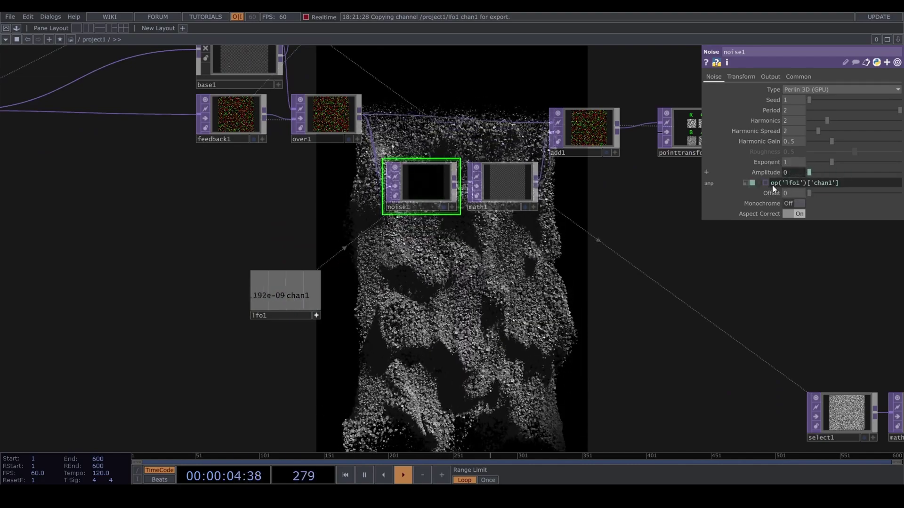
left_click(773, 186)
type("1+")
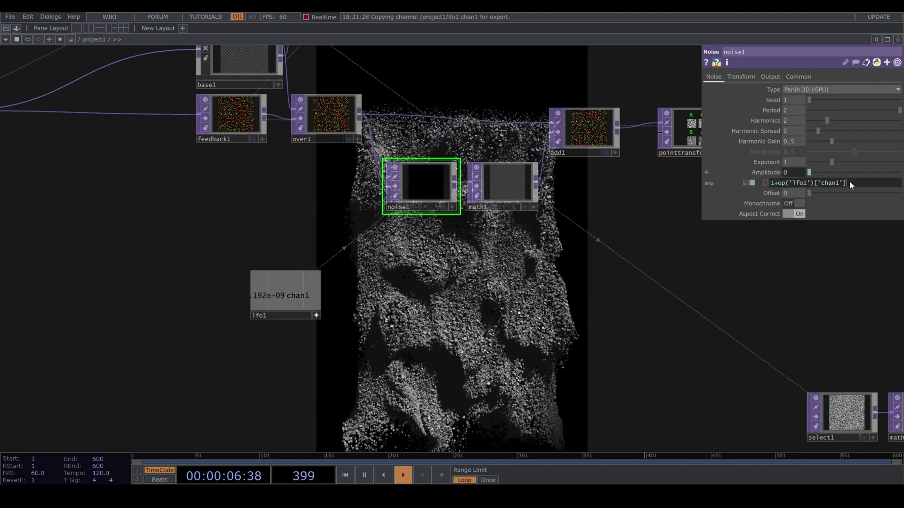
key("Return")
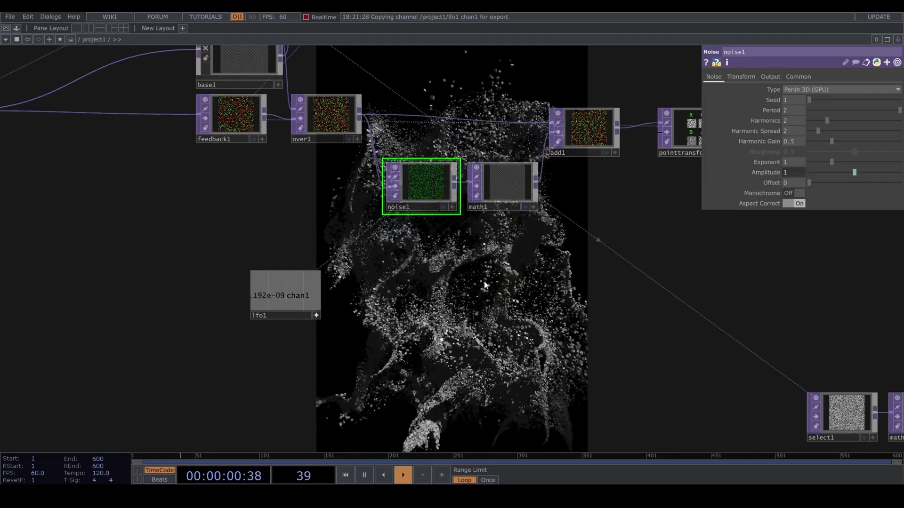
Set the multiplier at the end of the movement noise's Amplitude expression to 1.
left_click(800, 171)
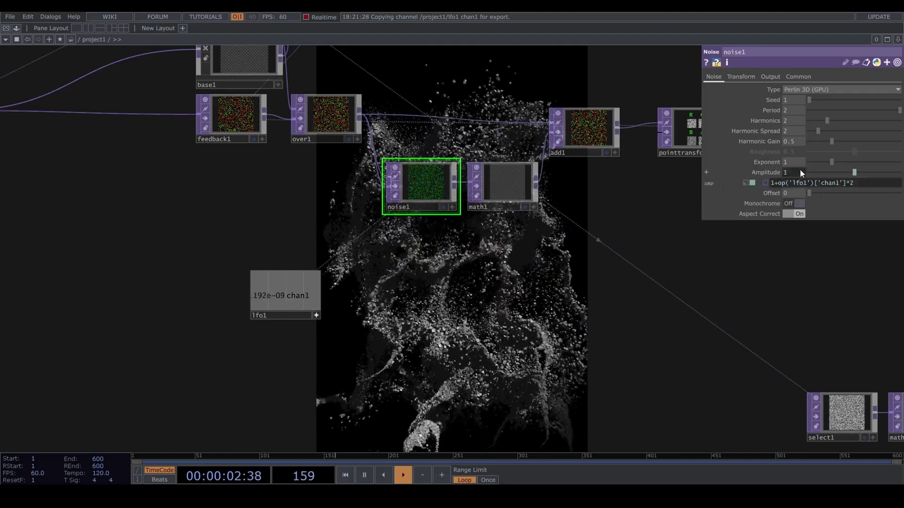
key("BackSpace")
type("1")
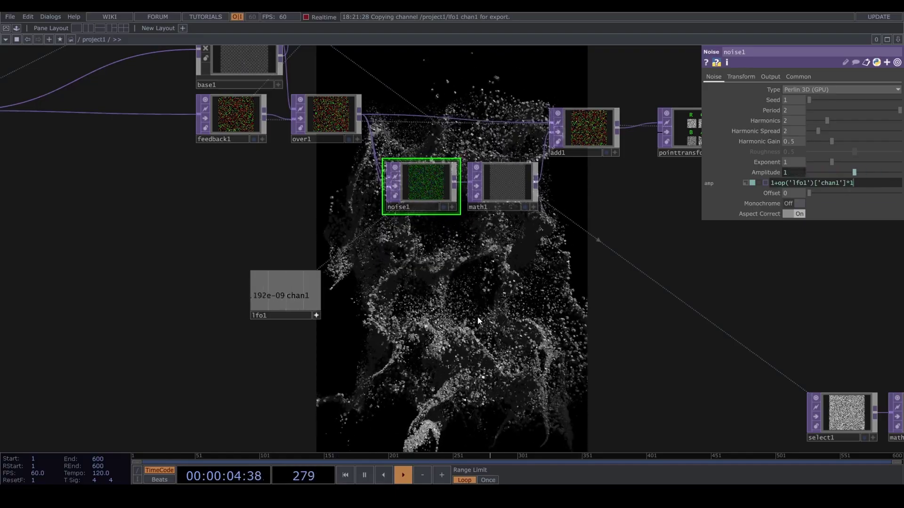
key("Return")
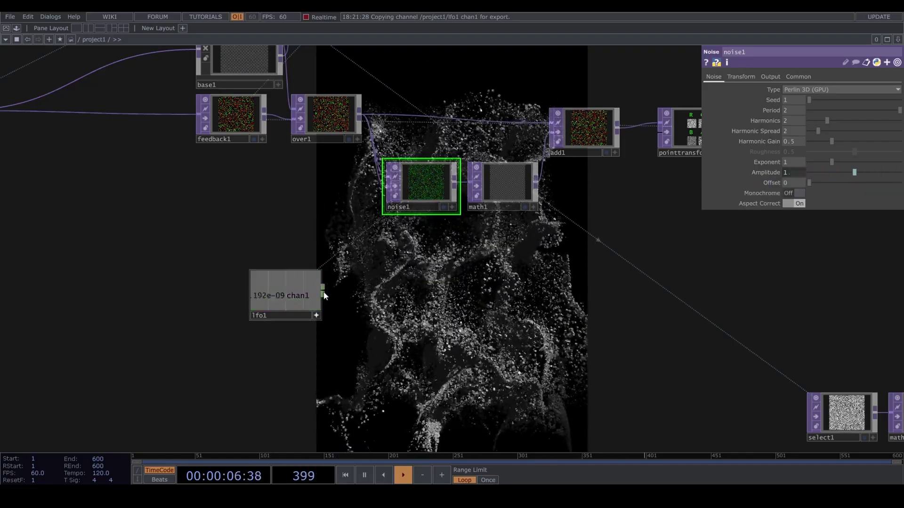
Append a Speed CHOP to the LFO and follow it with a Null CHOP.
left_click_drag(324, 295, 357, 290)
type("sp")
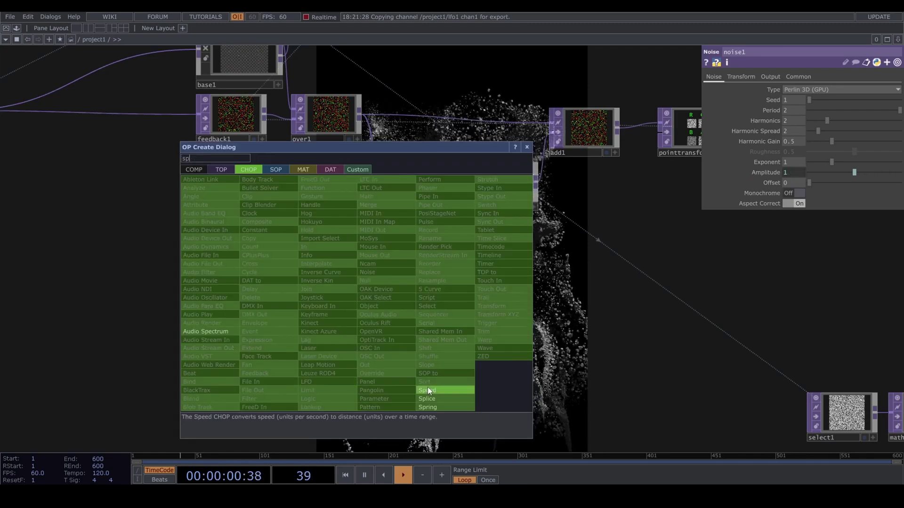
left_click(428, 390)
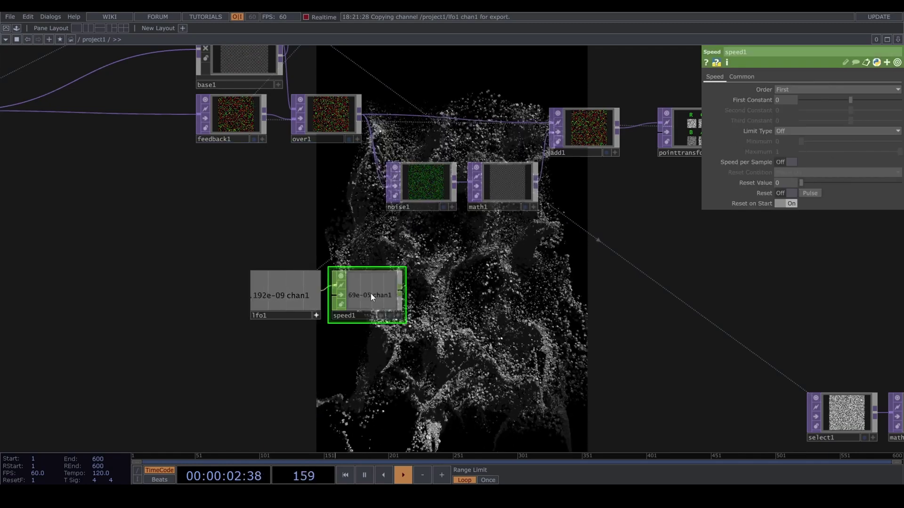
left_click_drag(401, 293, 432, 292)
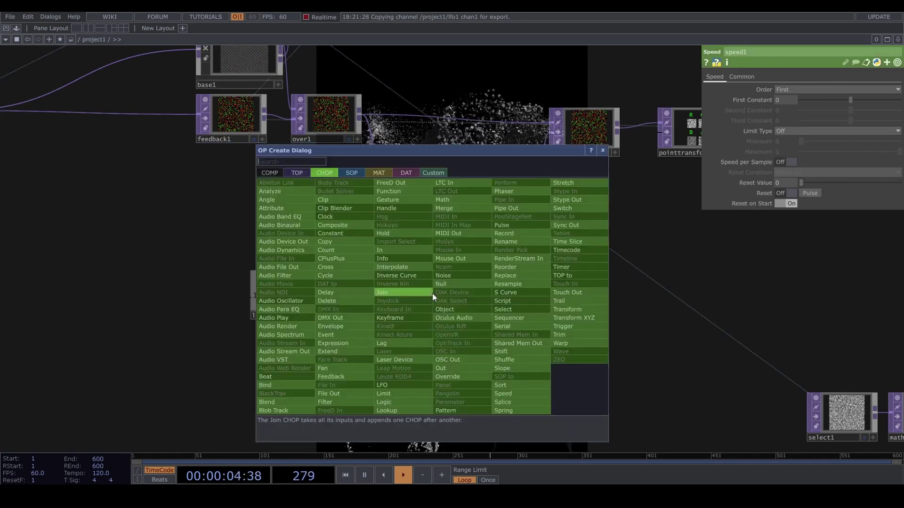
left_click(451, 284)
left_click(425, 239)
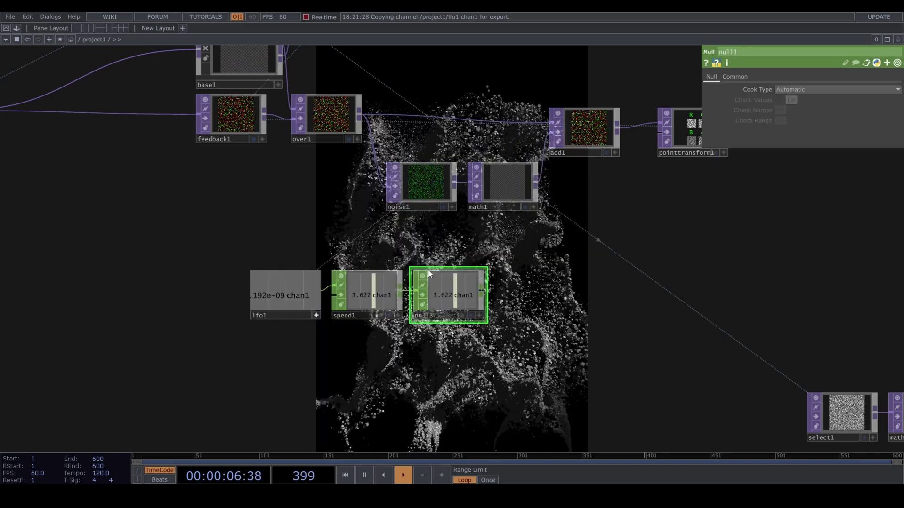
Switch the movement noise to Perlin 4D (GPU) and drive its Translate 4D with chan1 of the Null after the Speed CHOP.
left_click(420, 185)
left_click(803, 90)
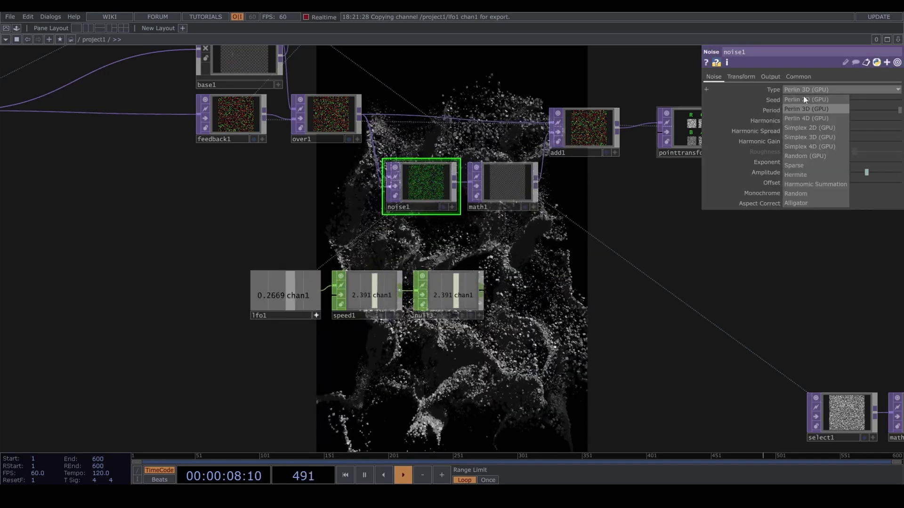
left_click(807, 123)
left_click(741, 76)
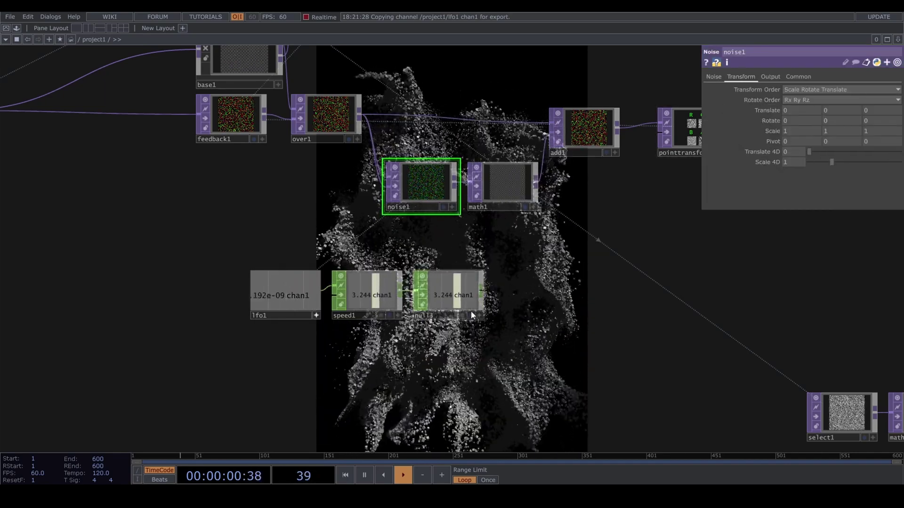
left_click_drag(471, 312, 798, 152)
Raise the Dimmer of the scene's cone light.
scroll(510, 298, "down", 5)
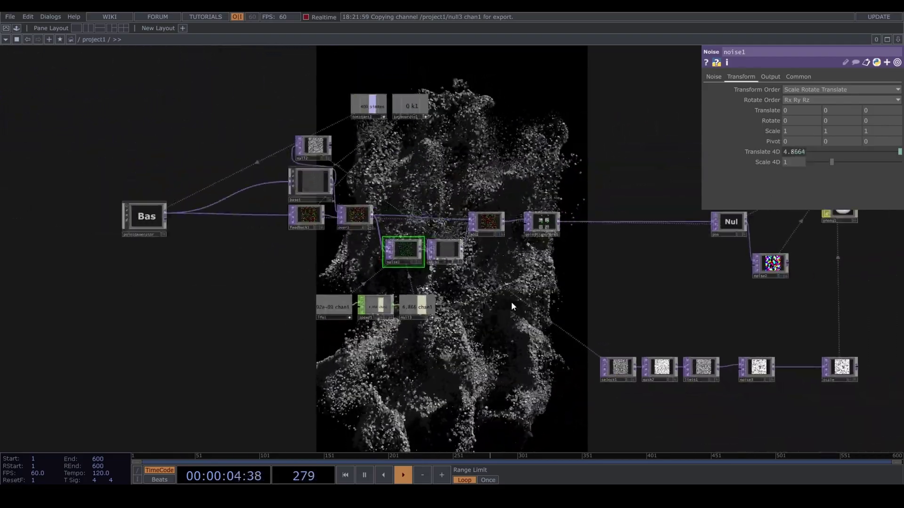
left_click_drag(508, 302, 390, 310)
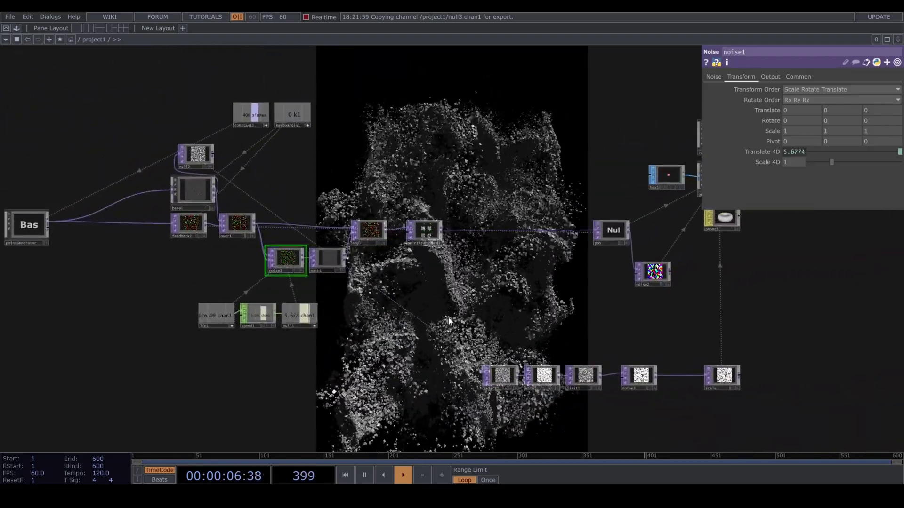
left_click_drag(453, 321, 308, 382)
left_click(625, 201)
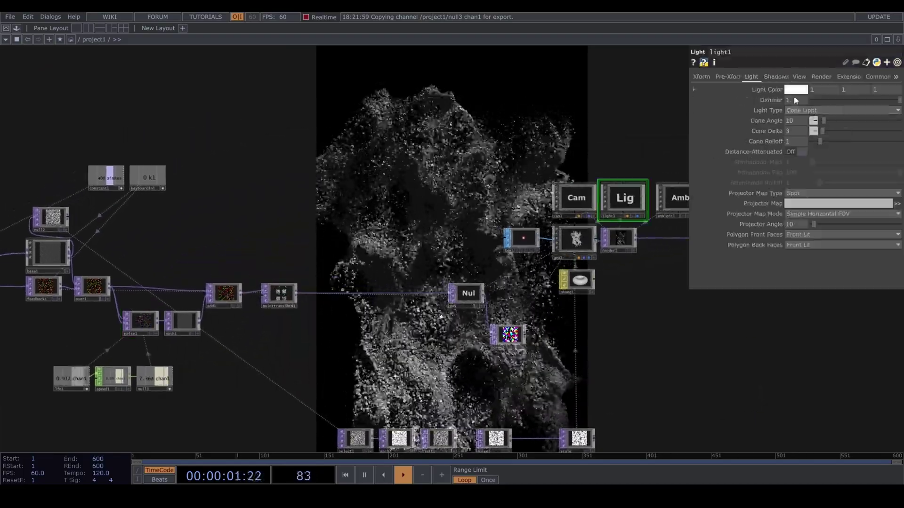
left_click_drag(645, 346, 676, 278)
left_click_drag(793, 100, 817, 97)
Raise the Harmonics of the movement noise.
left_click(171, 253)
left_click_drag(397, 315, 662, 336)
right_click_drag(151, 127, 618, 361)
left_click_drag(572, 247, 456, 246)
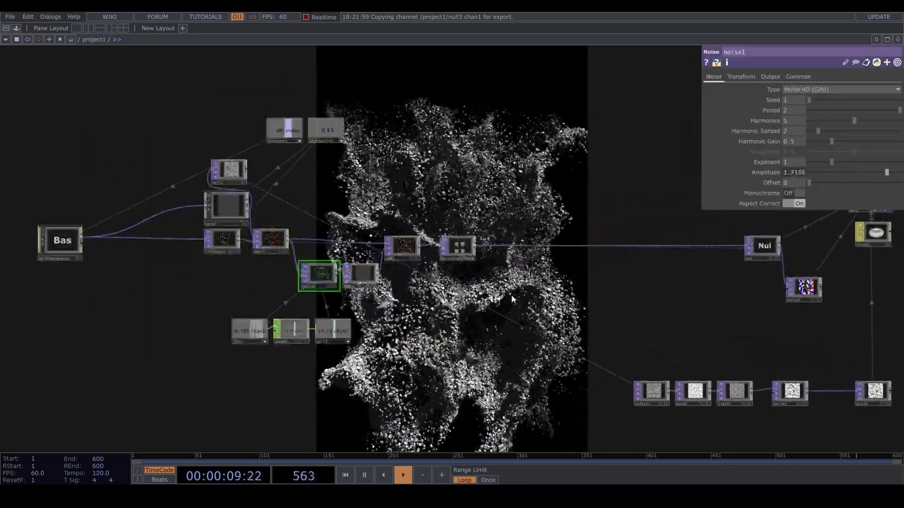
scroll(427, 242, "up", 3)
Fine-tune the Multiply value of the Math TOP that follows the movement noise.
left_click(327, 264)
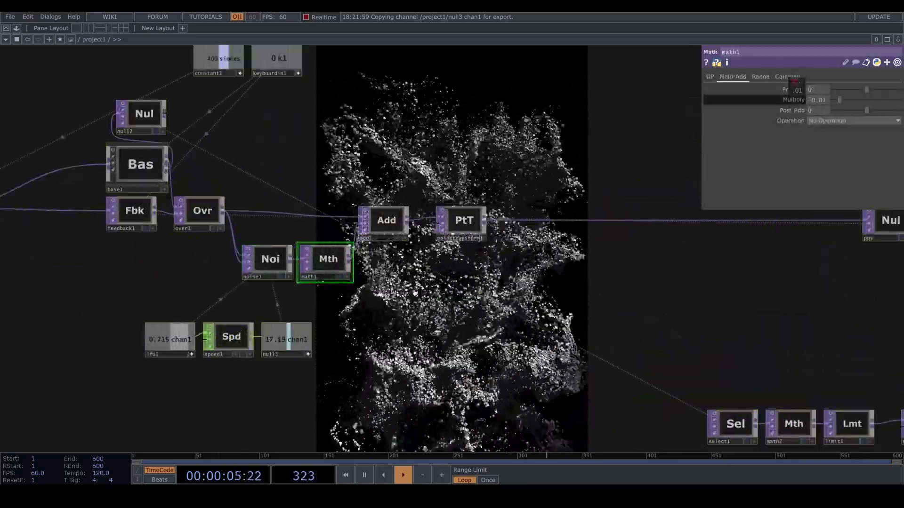
middle_click_drag(795, 84, 807, 114)
left_click_drag(551, 237, 470, 287)
scroll(470, 287, "down", 3)
Set the ambient light's Dimmer to 0.
left_click_drag(478, 318, 219, 293)
left_click(666, 159)
left_click_drag(318, 317, 442, 267)
scroll(512, 242, "down", 3)
scroll(337, 250, "up", 2)
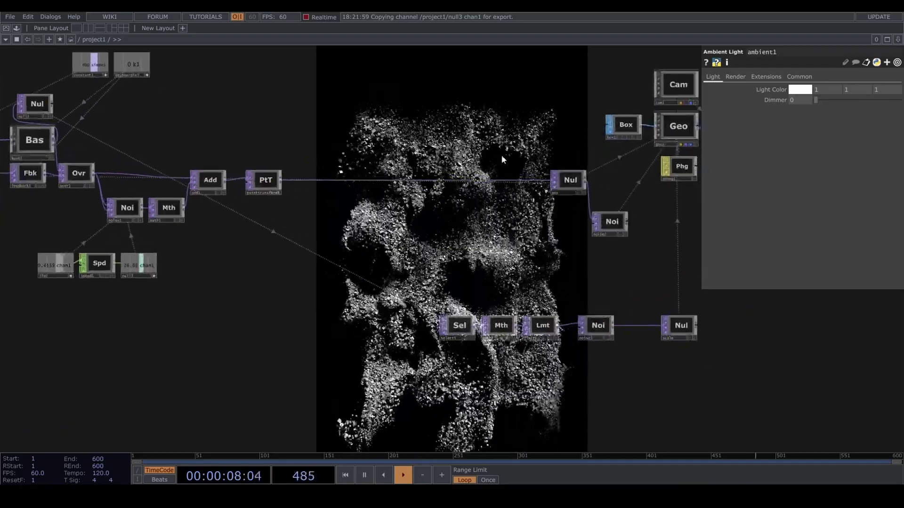
left_click_drag(321, 244, 311, 290)
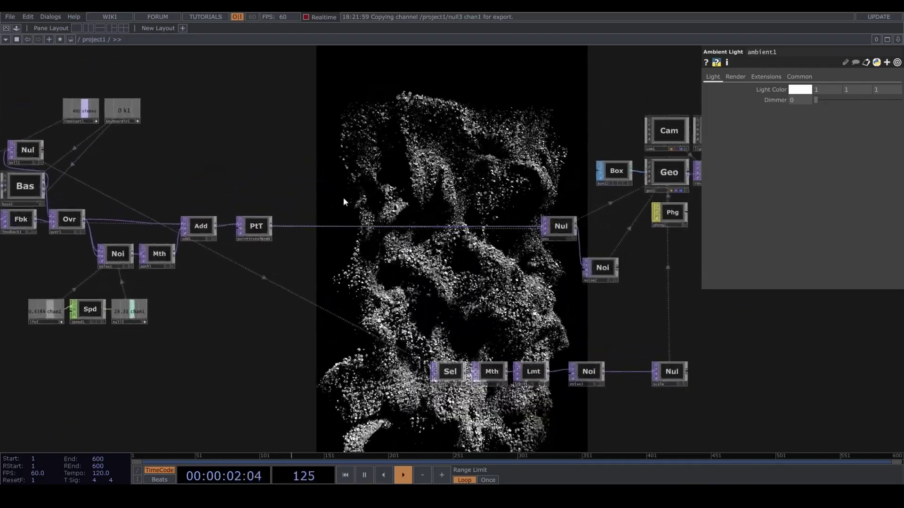
Add a Constant CHOP above the Point Transform's output wire, with three channels named x, y and z.
key("Tab")
type("con")
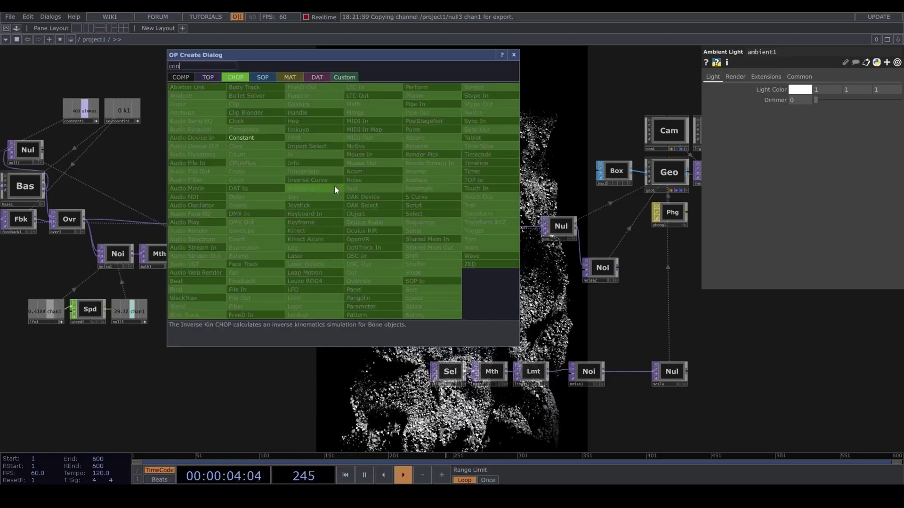
left_click(247, 137)
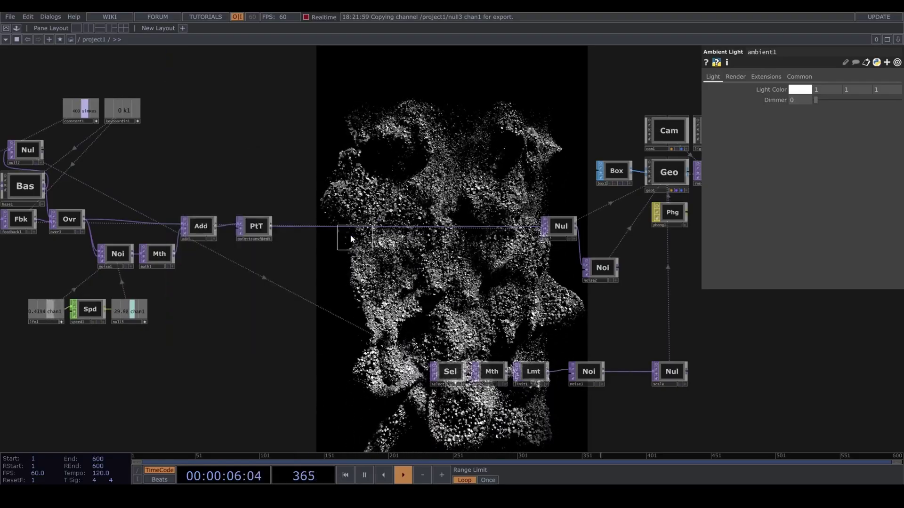
left_click(337, 185)
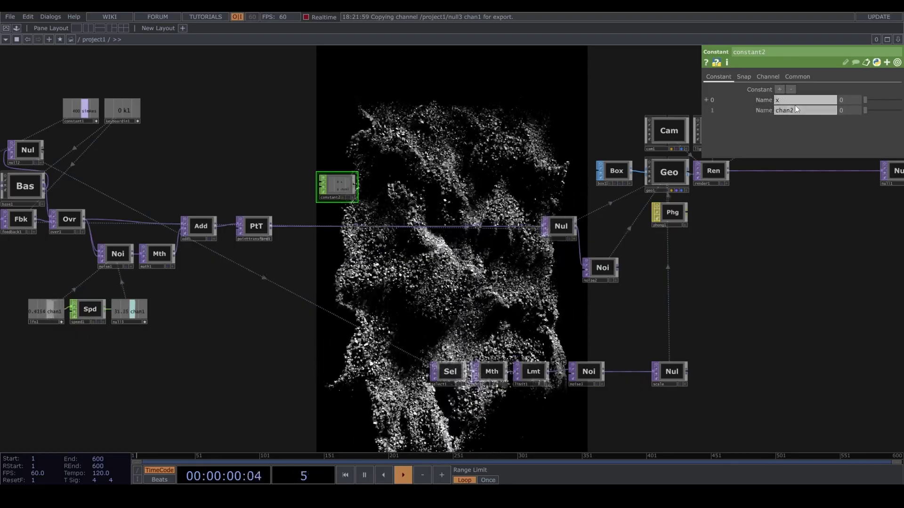
type("y")
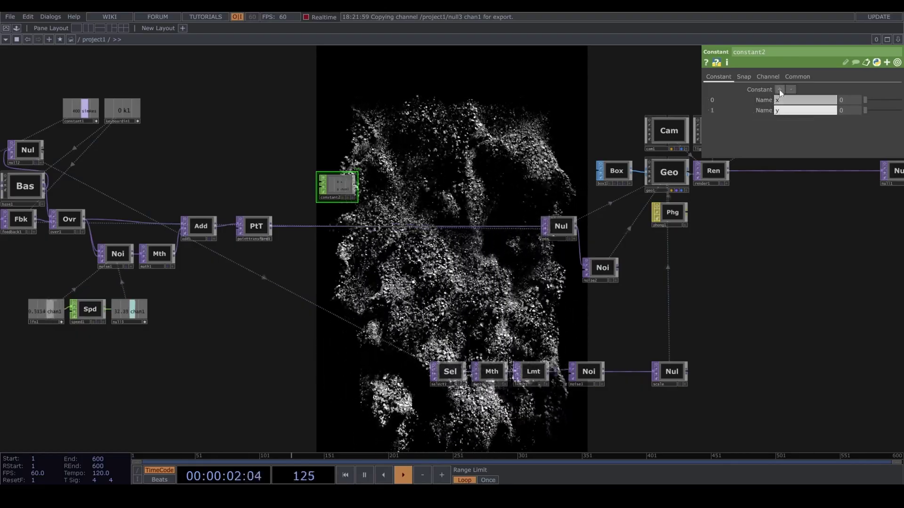
type("z")
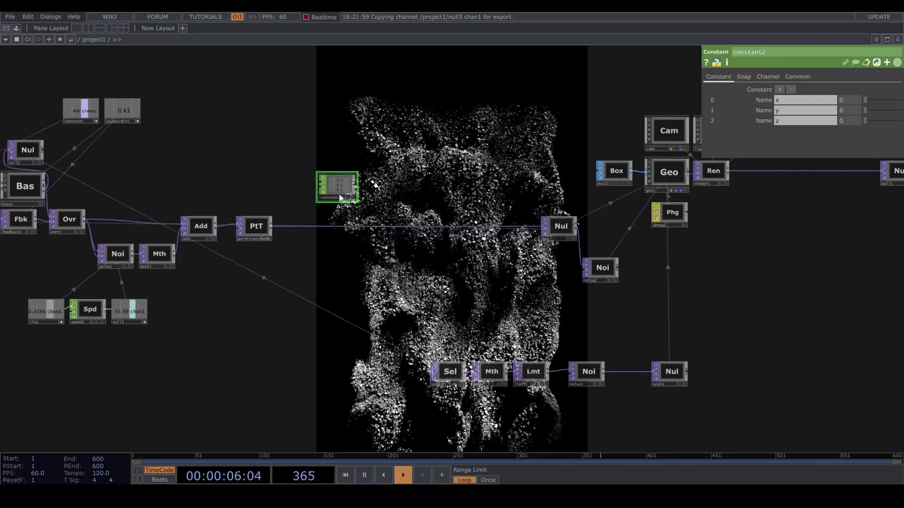
Add a Mouse In CHOP just above the Constant CHOP with the x, y and z channels.
key("Tab")
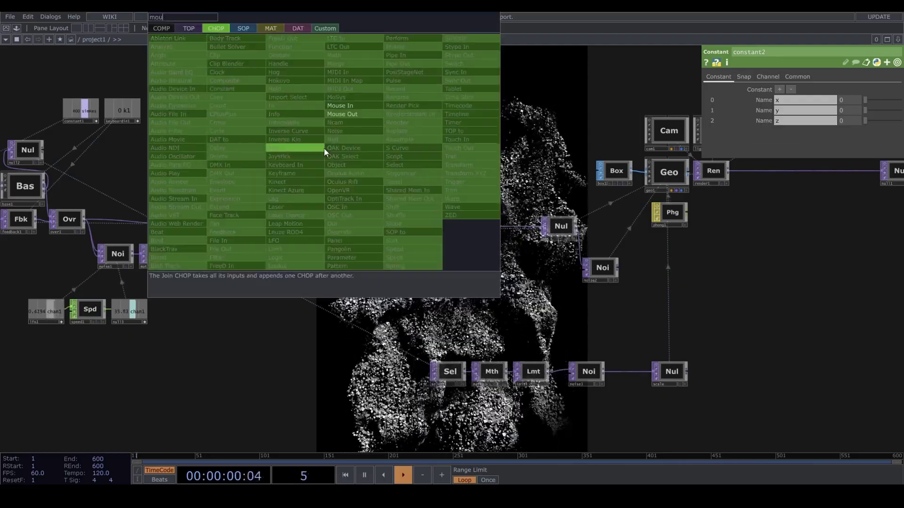
left_click(362, 105)
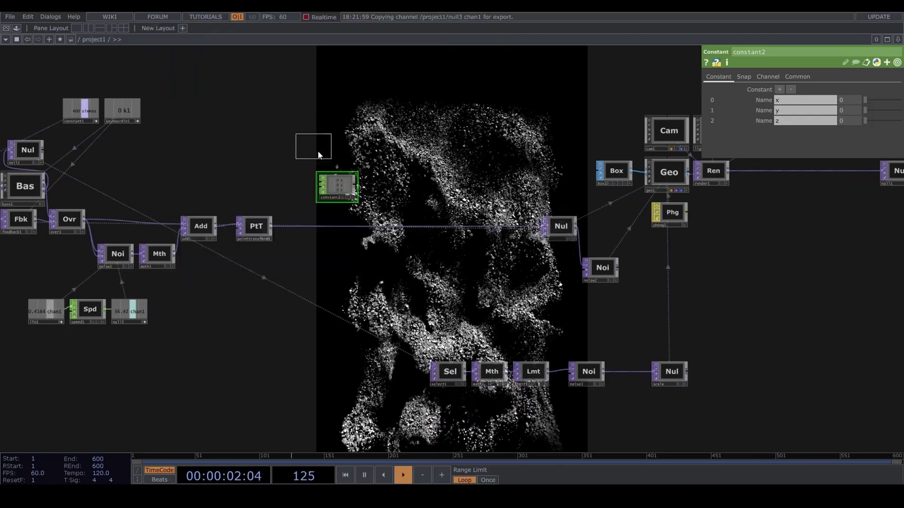
left_click(318, 154)
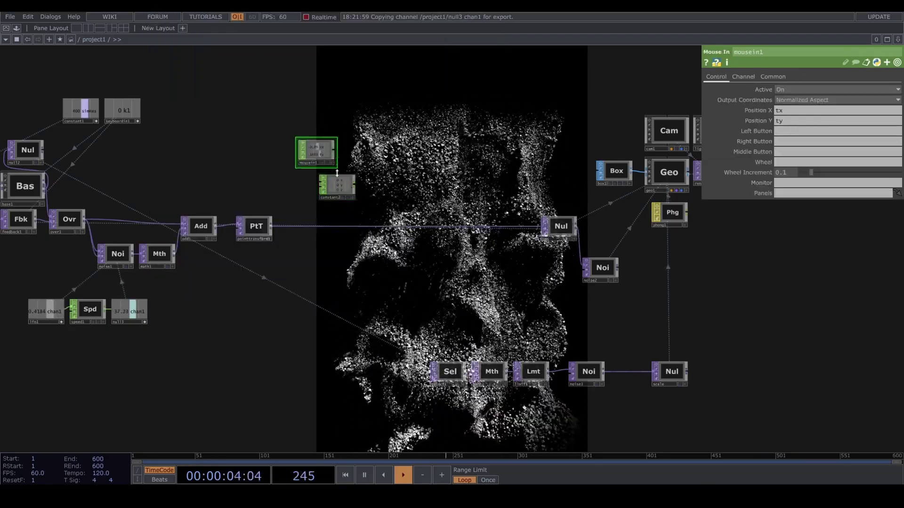
Reference the Mouse In's tx and ty channels in the Constant CHOP's x and y values.
left_click(347, 186)
scroll(340, 161, "up", 3)
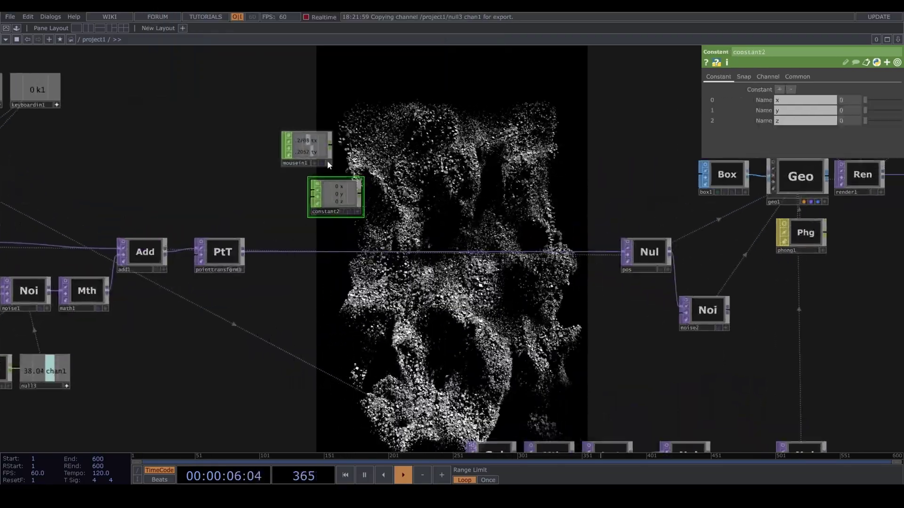
left_click_drag(308, 137, 704, 150)
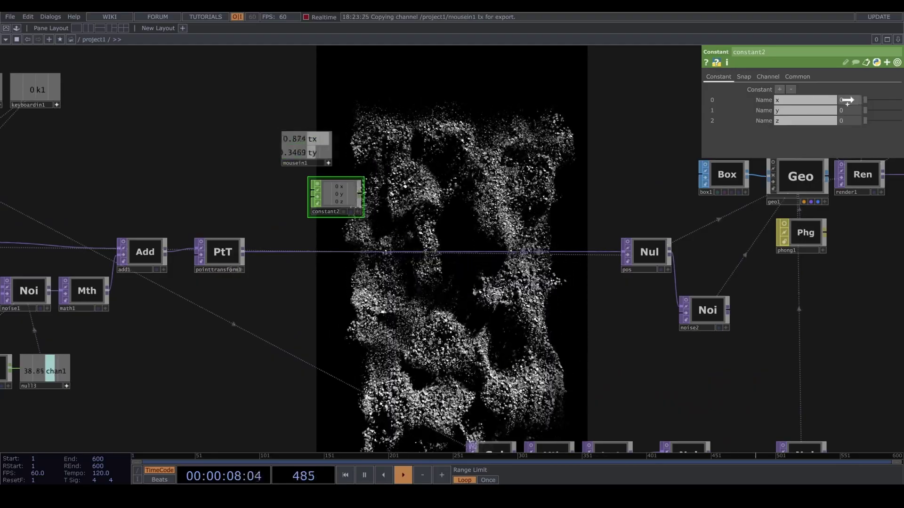
left_click(854, 99)
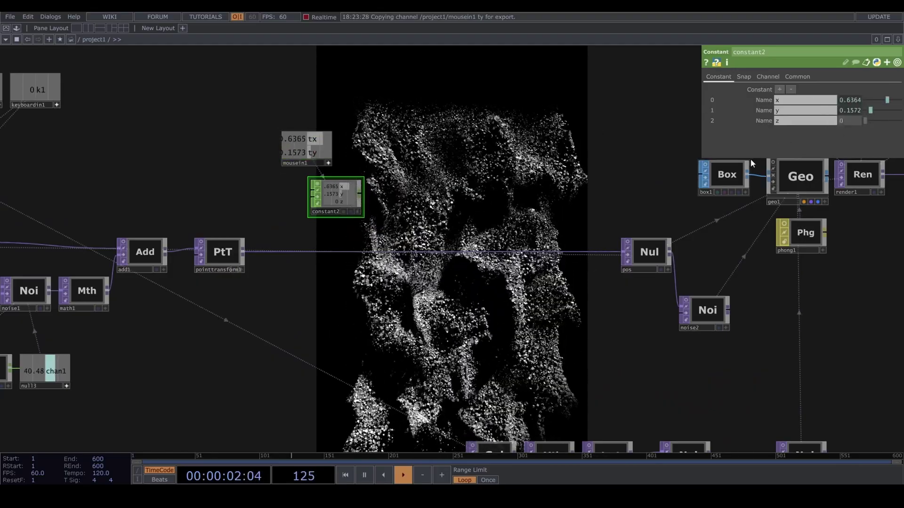
Add a Select TOP below the Constant CHOP that holds the mouse position.
scroll(367, 292, "down", 5)
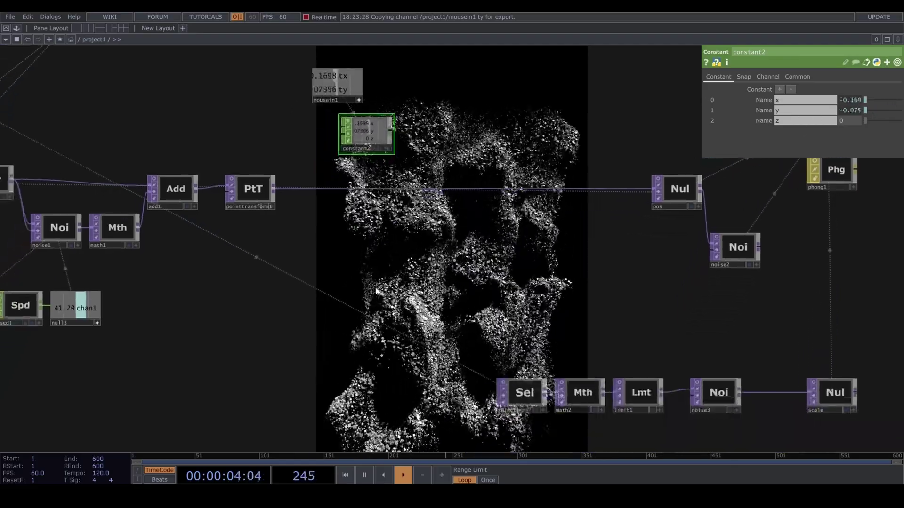
scroll(386, 282, "up", 3)
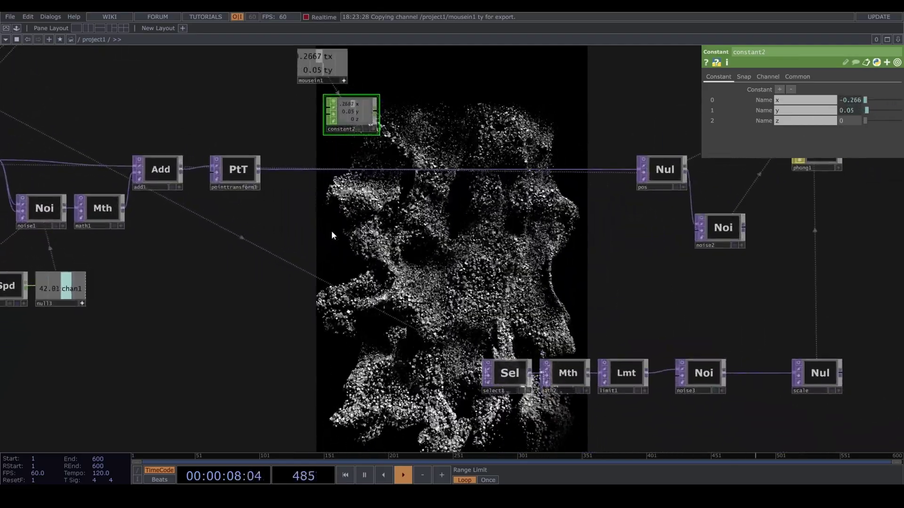
key("Tab")
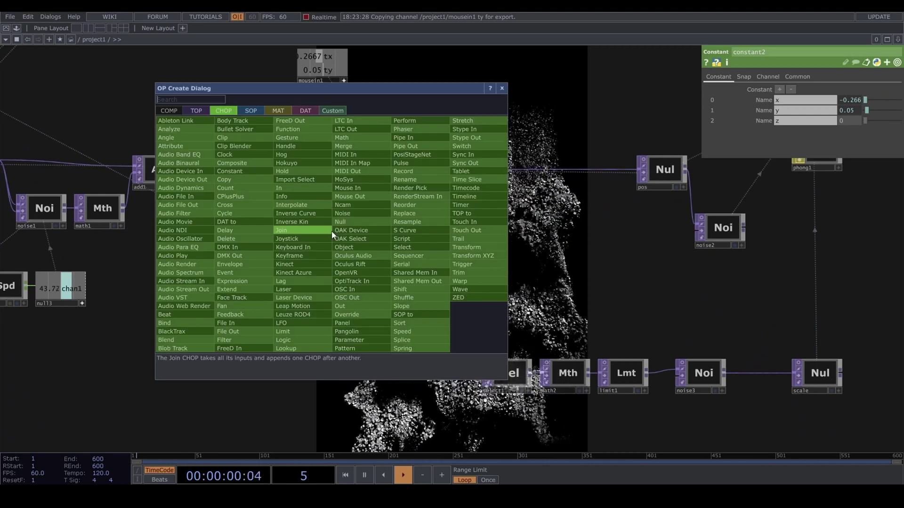
left_click(196, 109)
type("se")
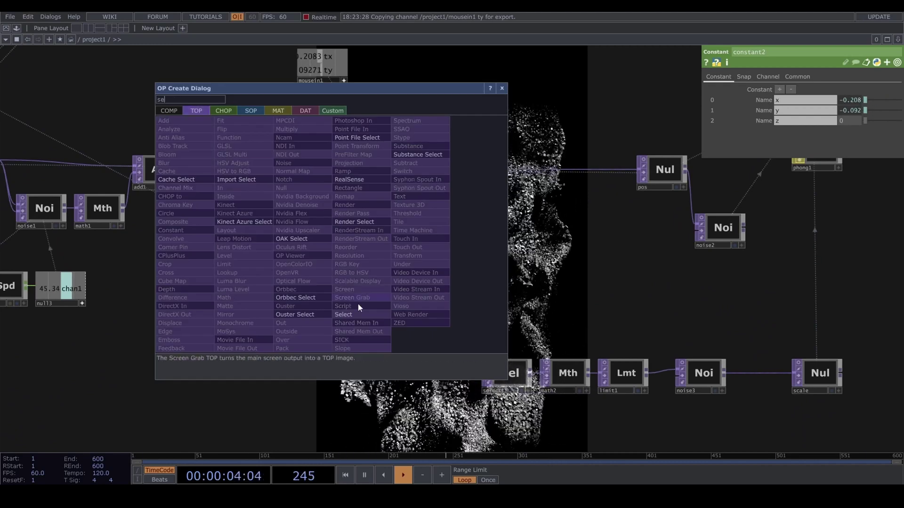
left_click(361, 315)
left_click(345, 253)
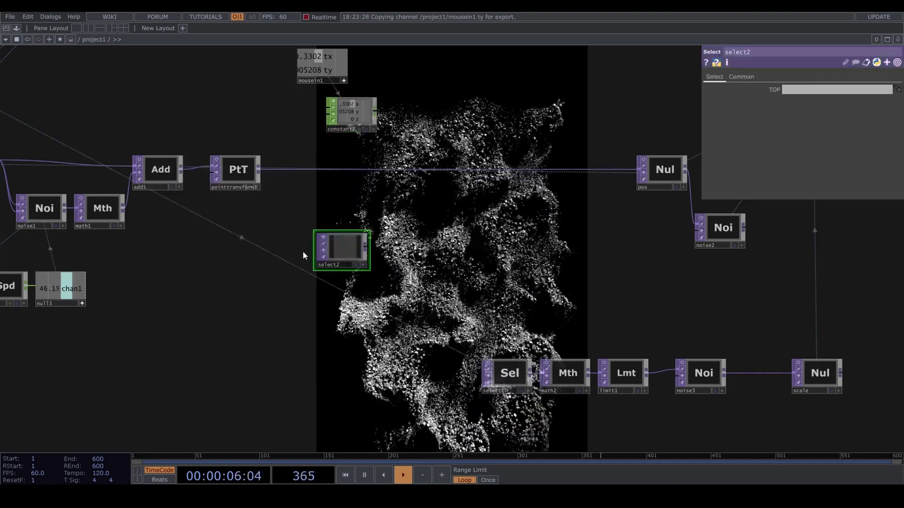
Source the new Select TOP from pointtransform1 and place it below the Point Transform TOP.
left_click_drag(299, 252, 277, 253)
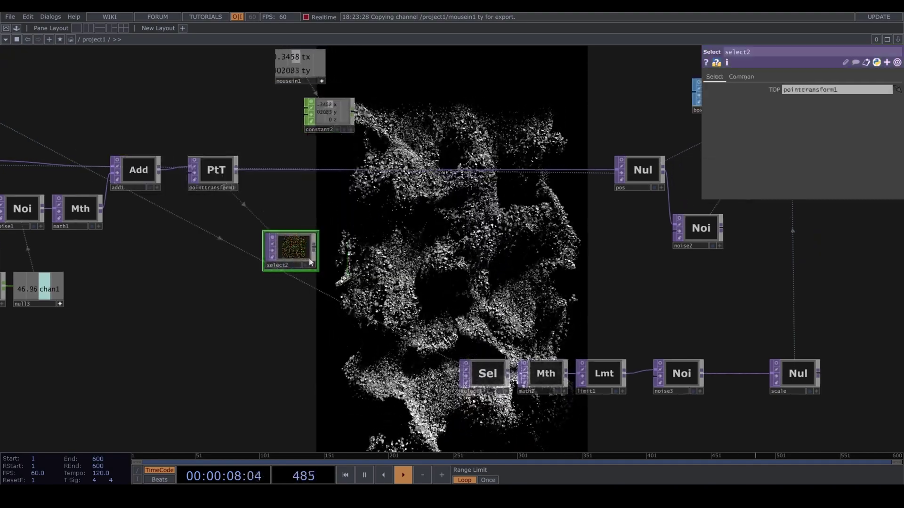
left_click_drag(346, 276, 364, 289)
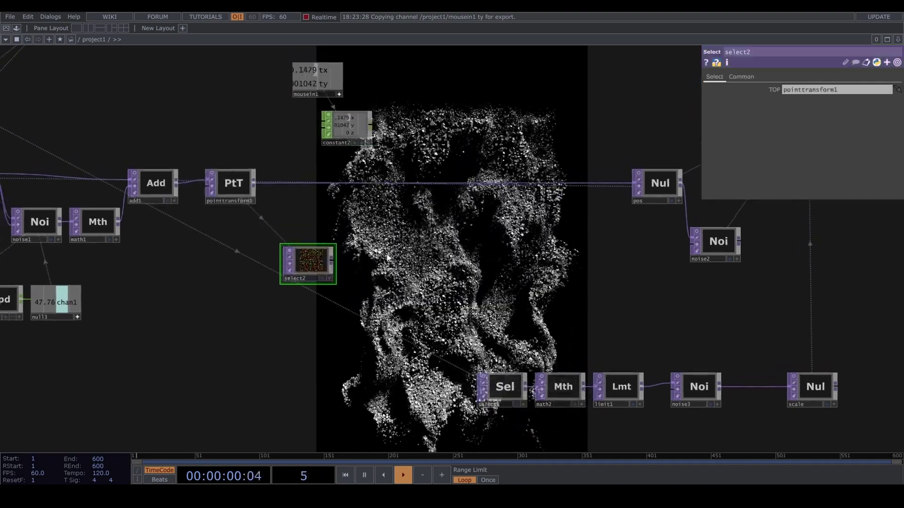
left_click_drag(387, 257, 348, 260)
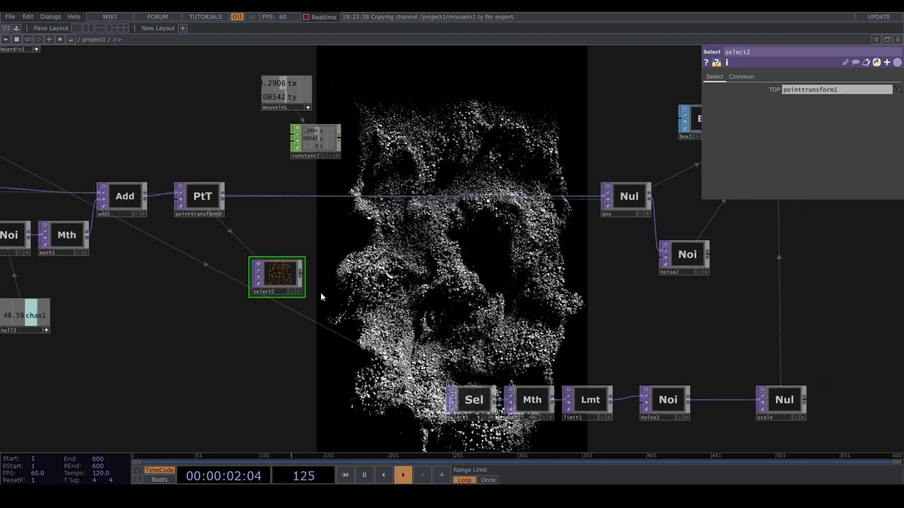
left_click_drag(307, 296, 253, 294)
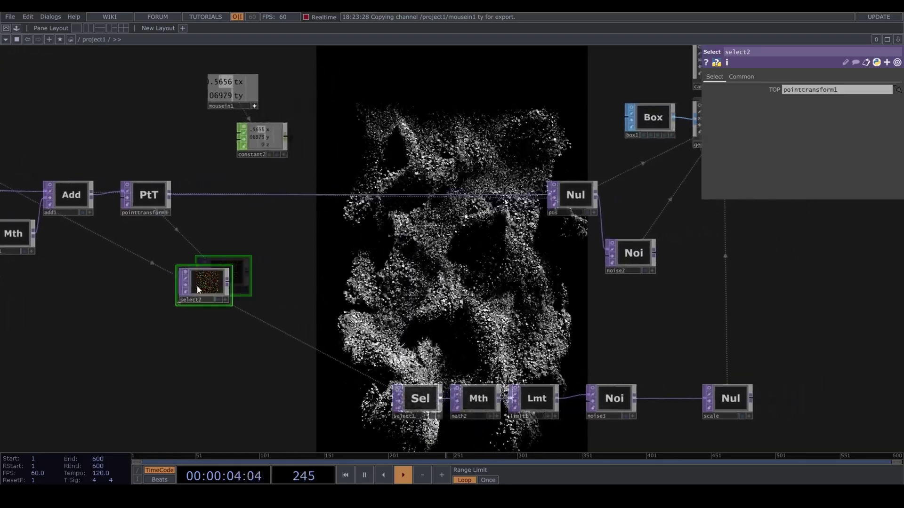
Add a Constant TOP after the Select TOP, change its input combine mode, and drive its color with the Constant CHOP's x, y and z channels.
left_click(253, 238)
type("con")
left_click(91, 237)
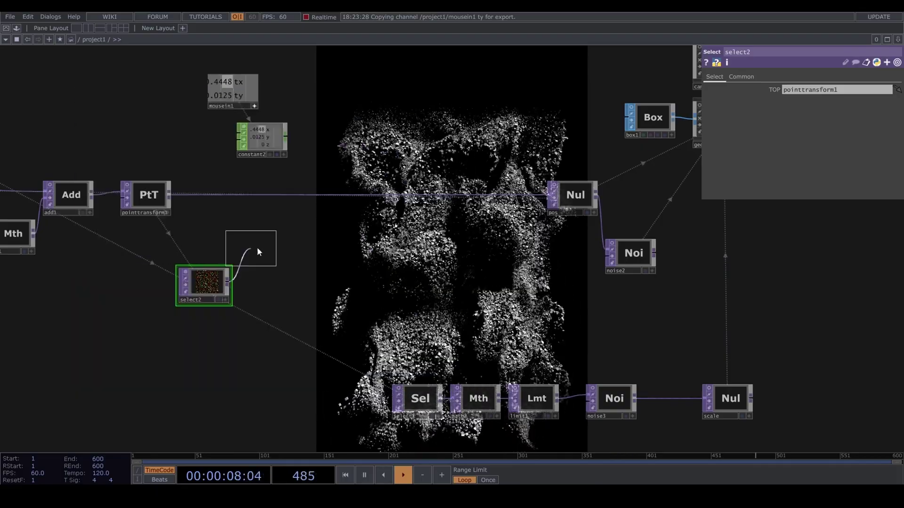
left_click(264, 244)
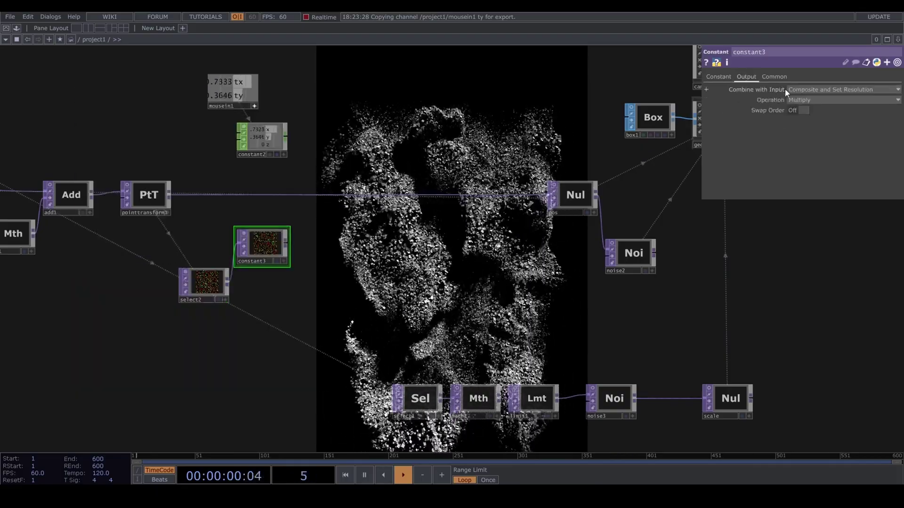
left_click(808, 100)
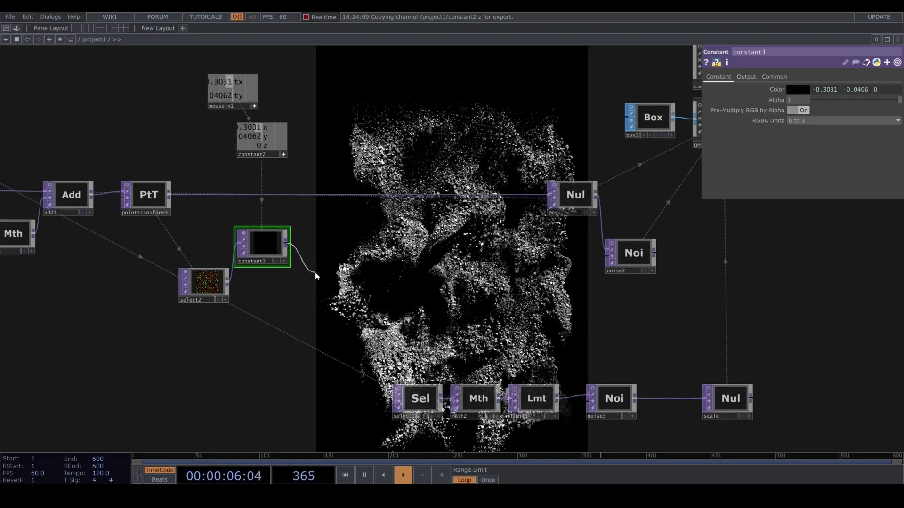
Add a Subtract TOP after the Constant TOP and wire the Select TOP into its second input.
left_click(315, 272)
type("sub")
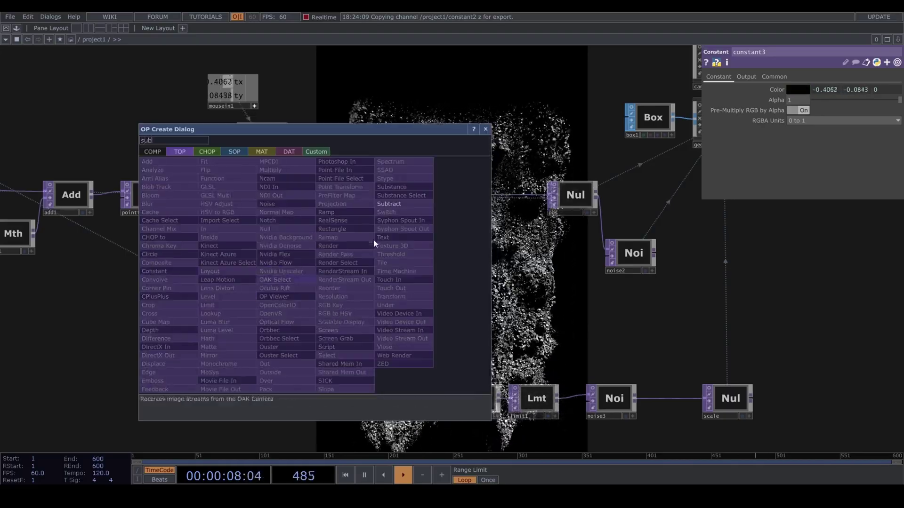
key("Return")
left_click(333, 281)
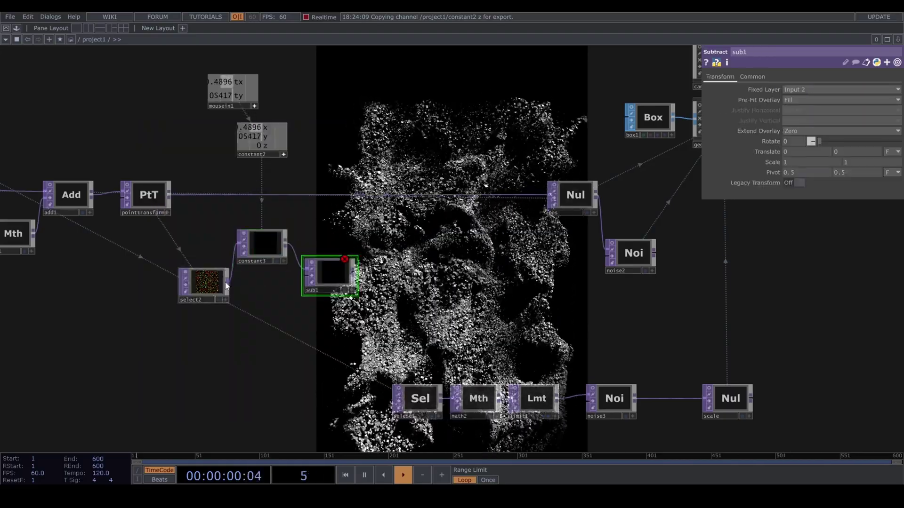
left_click_drag(227, 283, 309, 276)
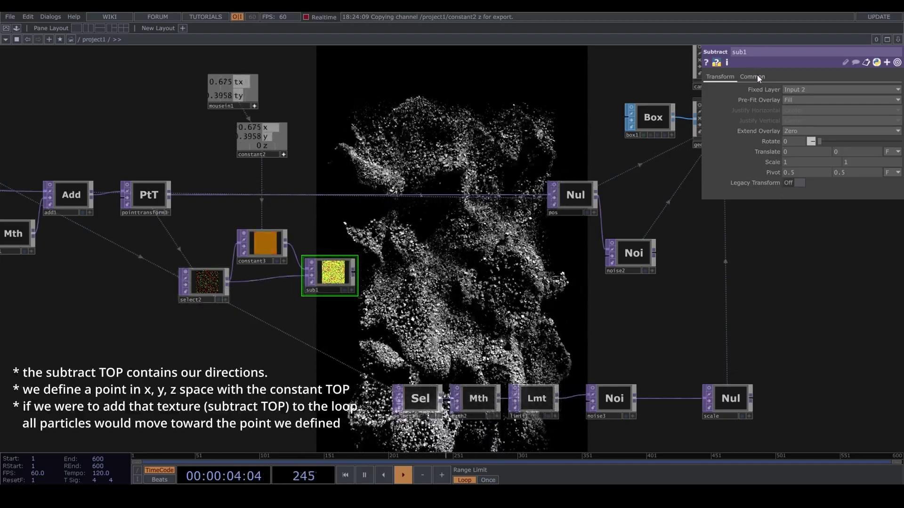
Exclude alpha from the Subtract TOP's channel mask and line the operator up with the Select TOP.
left_click(754, 77)
left_click(826, 185)
left_click_drag(499, 250, 500, 157)
left_click_drag(394, 219, 425, 260)
left_click_drag(366, 230, 355, 236)
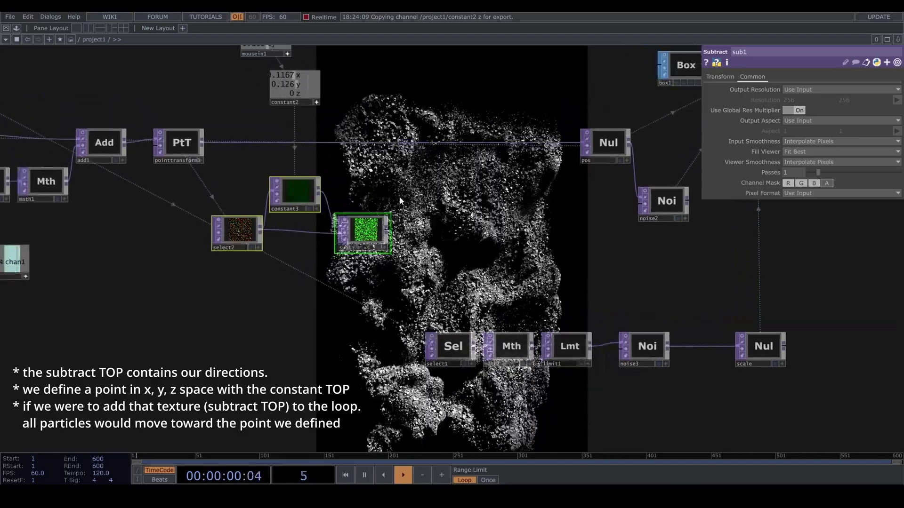
Move the whole scale chain, from its Select TOP to the scale Null, further down to make room.
left_click_drag(391, 277, 366, 284)
left_click(382, 341)
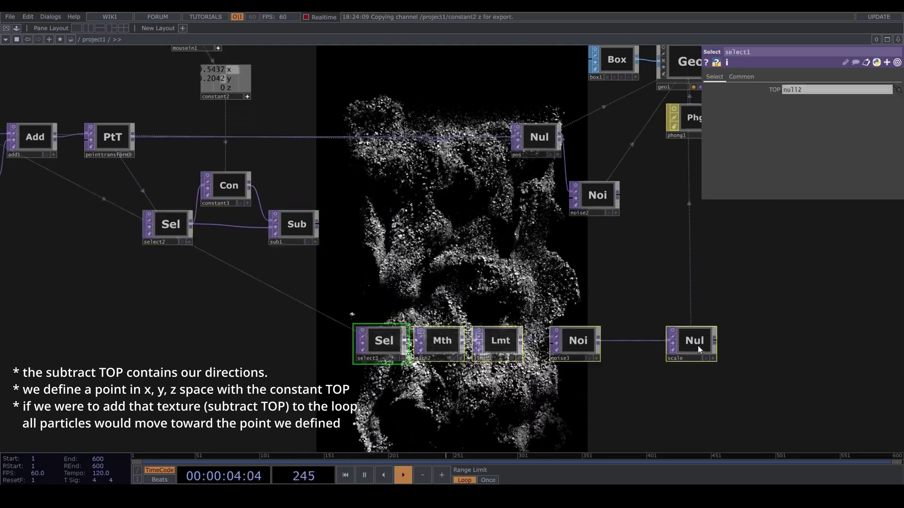
left_click_drag(258, 266, 210, 270)
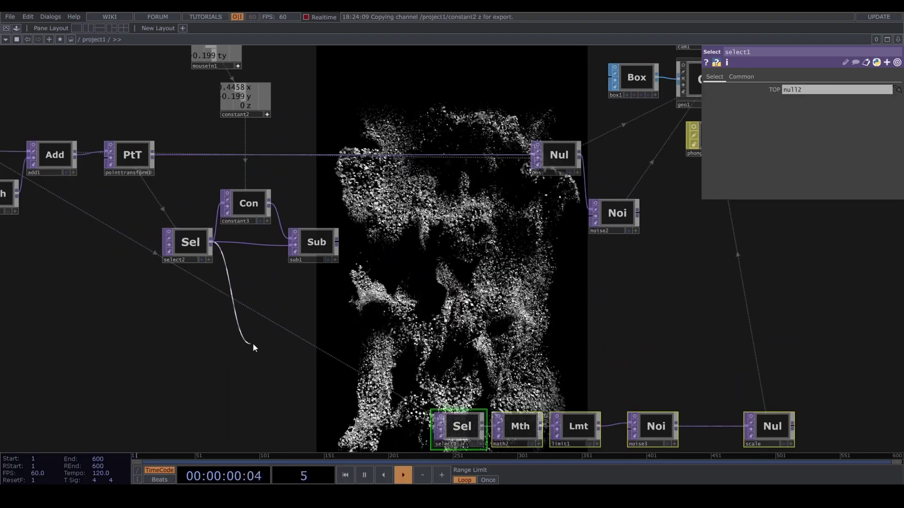
Branch a Threshold TOP off the position Select TOP, with threshold 0, soften 1 and the Not Equal comparator.
left_click(255, 348)
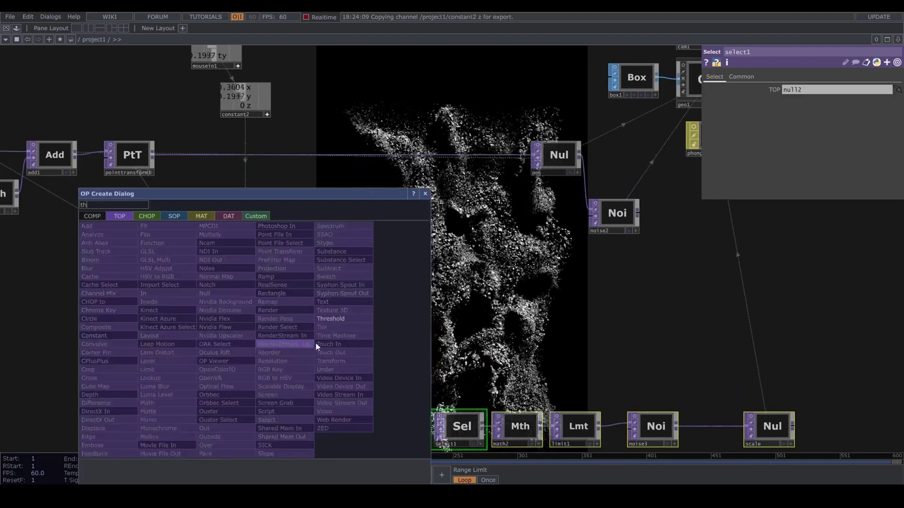
left_click(343, 319)
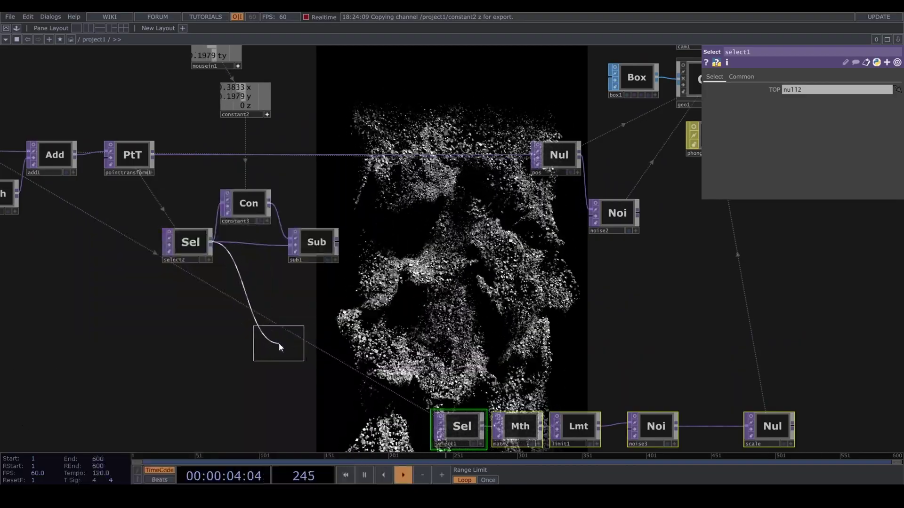
left_click(279, 343)
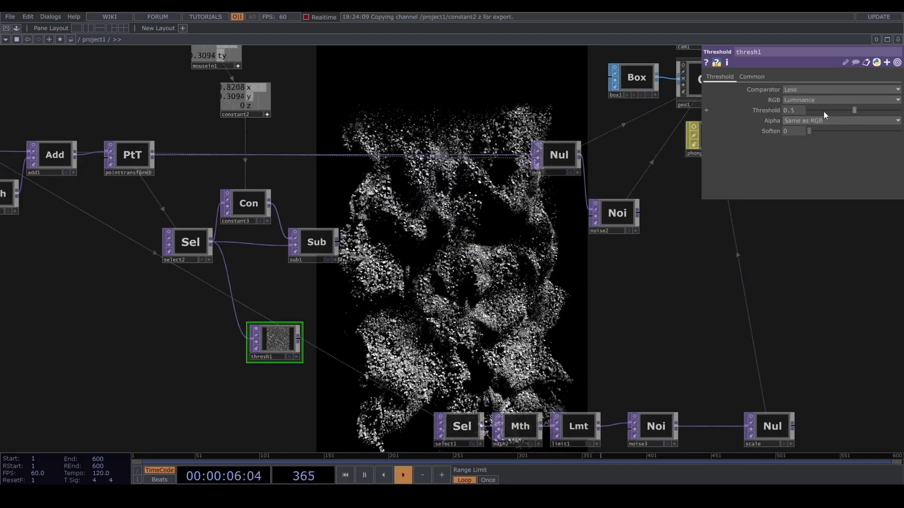
left_click_drag(823, 111, 801, 112)
mouse_move(798, 131)
middle_mouse_down()
mouse_move(815, 122)
mouse_move(798, 115)
mouse_move(798, 132)
middle_mouse_up()
left_click(798, 89)
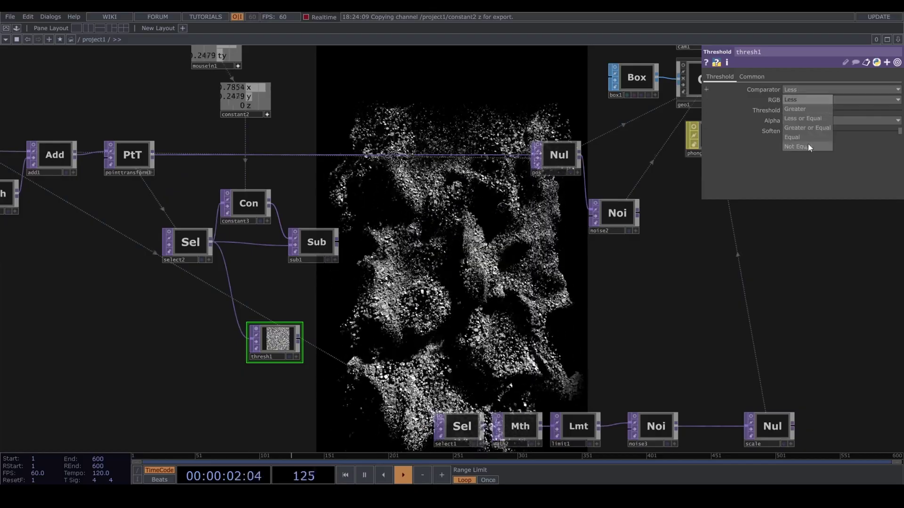
left_click(809, 146)
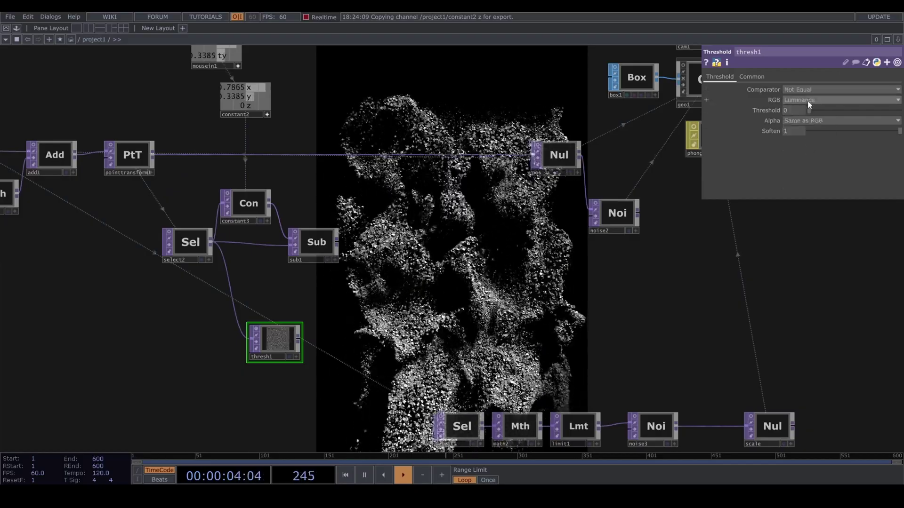
Make the Threshold TOP evaluate Red and reference the Constant CHOP's x channel as its threshold.
left_click(807, 100)
left_click(810, 121)
left_click_drag(376, 139, 391, 165)
left_click_drag(262, 115, 801, 107)
Duplicate the Threshold TOP twice, stacking the copies below it with the same Select input.
left_click_drag(397, 364, 385, 267)
key("ctrl+c")
key("ctrl+v")
key("ctrl+v")
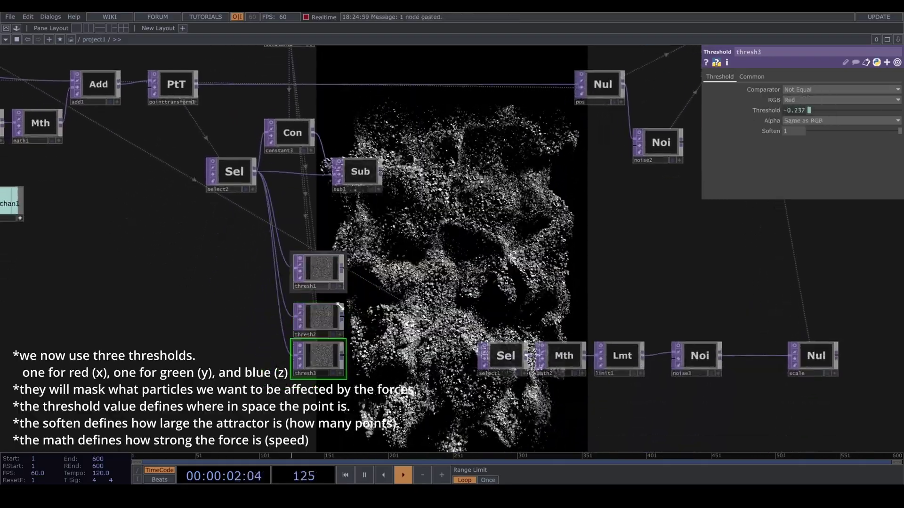
Set the second Threshold TOP to Green and reference the Constant CHOP's y channel as its threshold.
left_click(318, 322)
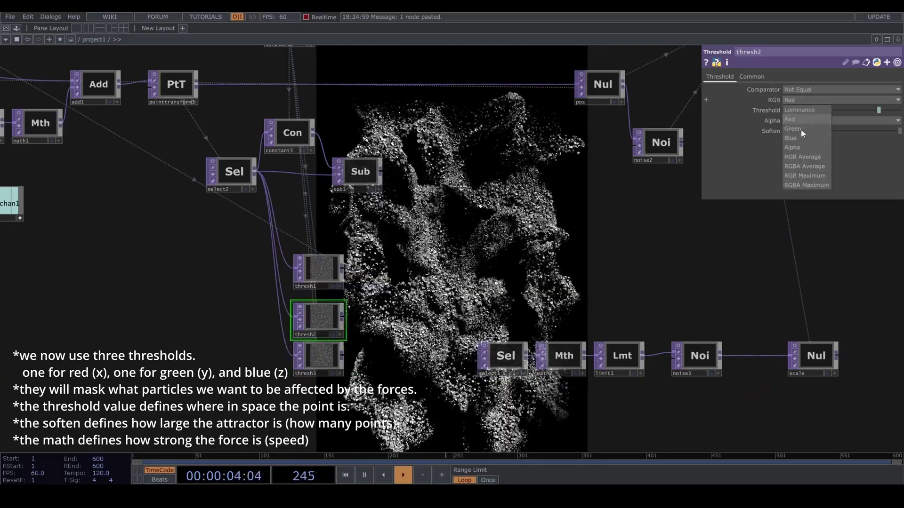
left_click(804, 128)
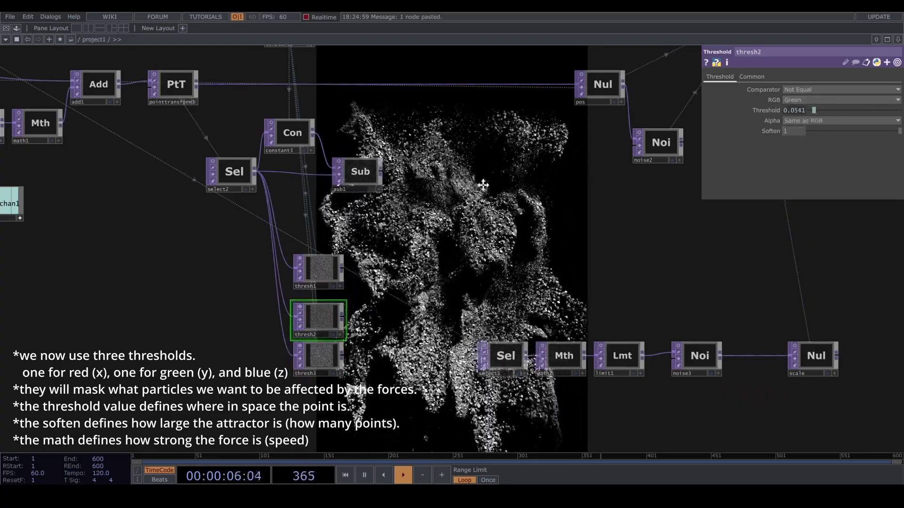
left_click_drag(493, 211, 523, 279)
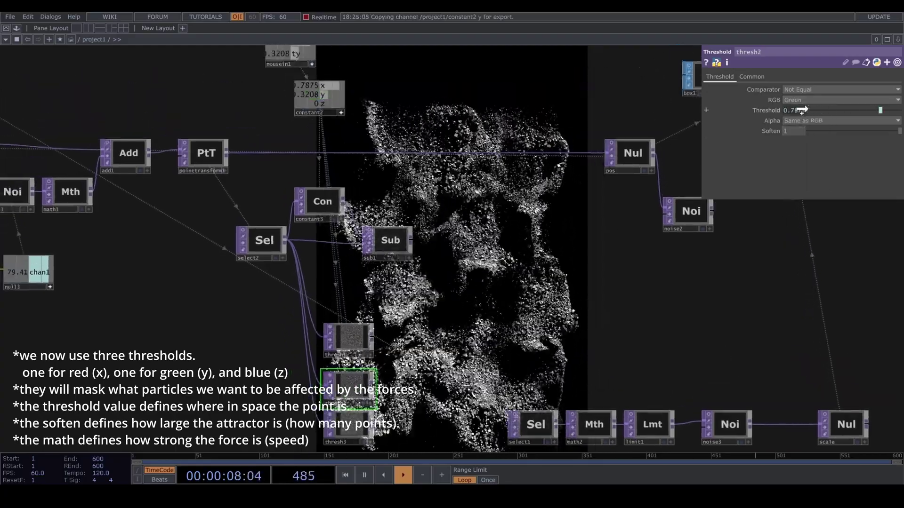
left_click(799, 107)
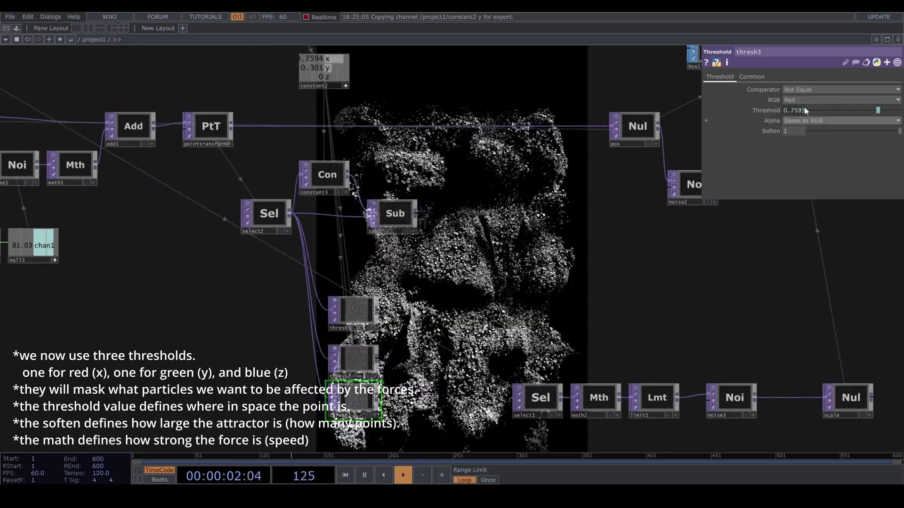
Set the third Threshold TOP to Blue and reference the Constant CHOP's z channel as its threshold.
left_click(806, 100)
left_click(805, 139)
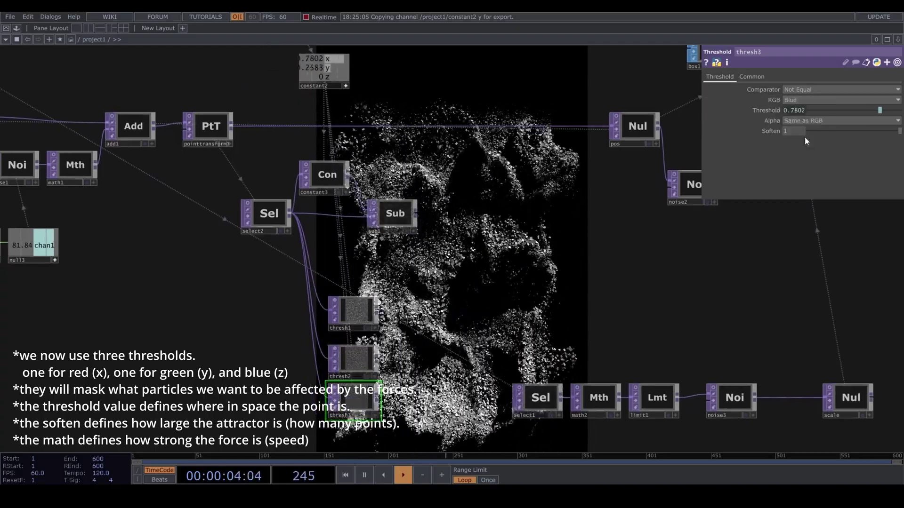
left_click(804, 108)
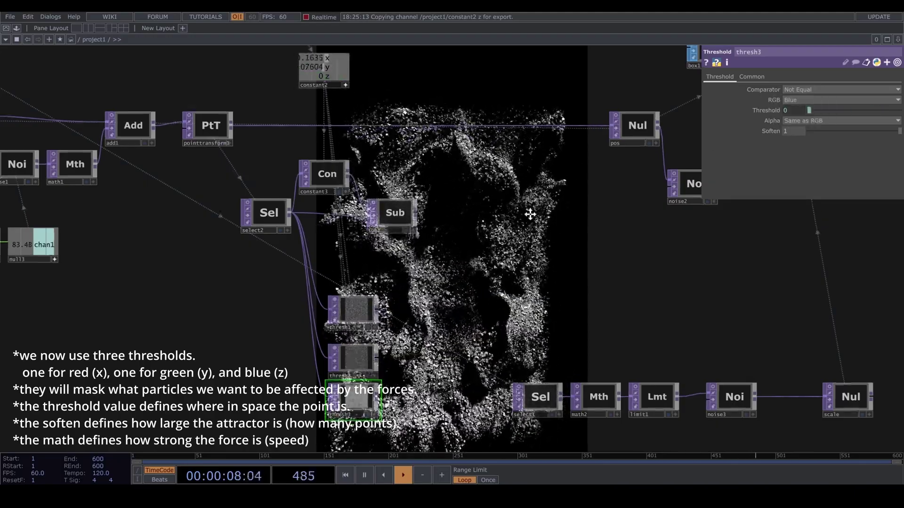
Add a Composite TOP beside the three Threshold TOPs and wire all of them into it.
key("Tab")
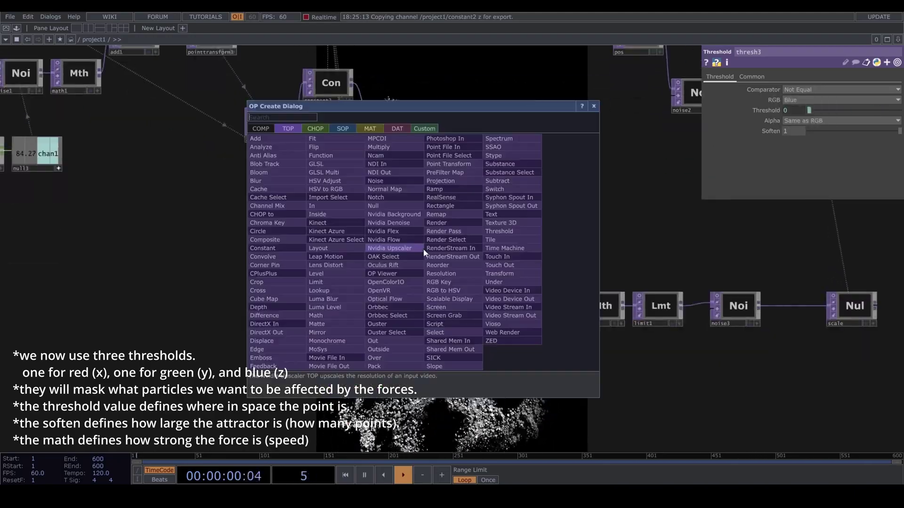
type("com")
left_click(289, 242)
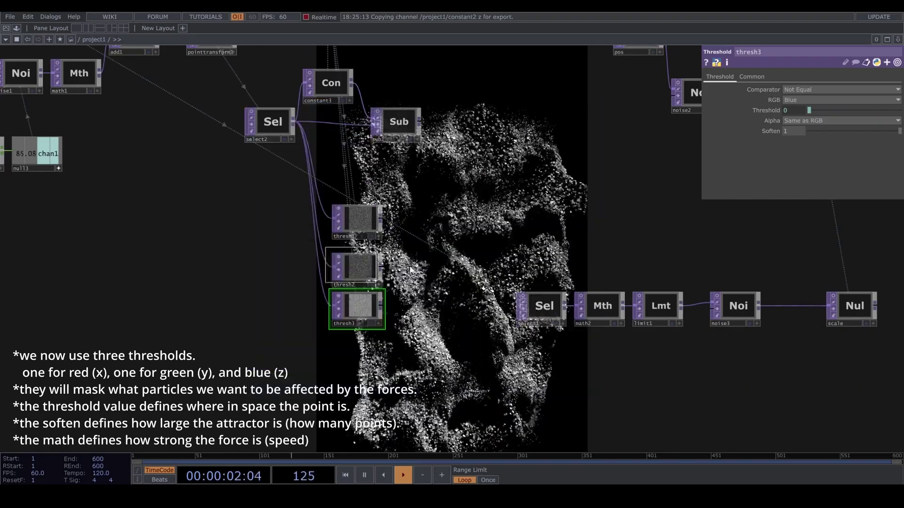
left_click(434, 258)
right_click_drag(355, 220, 365, 311)
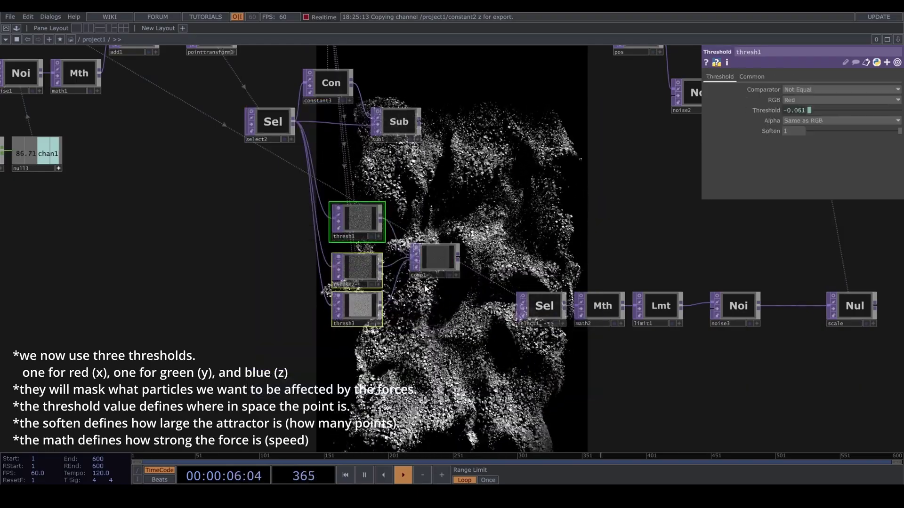
Add a Multiply TOP after the Subtract TOP and wire the Composite TOP into its second input.
left_click_drag(387, 305, 229, 337)
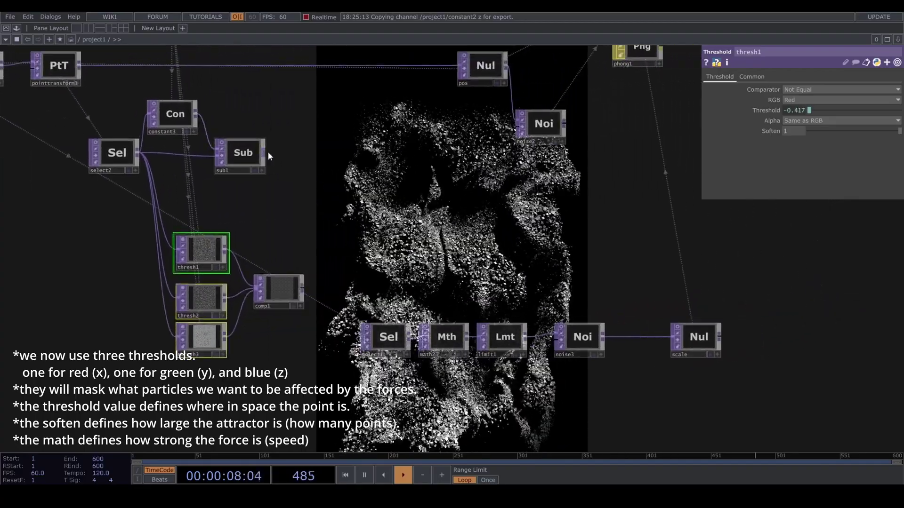
left_click(346, 157)
type("mul")
left_click(314, 57)
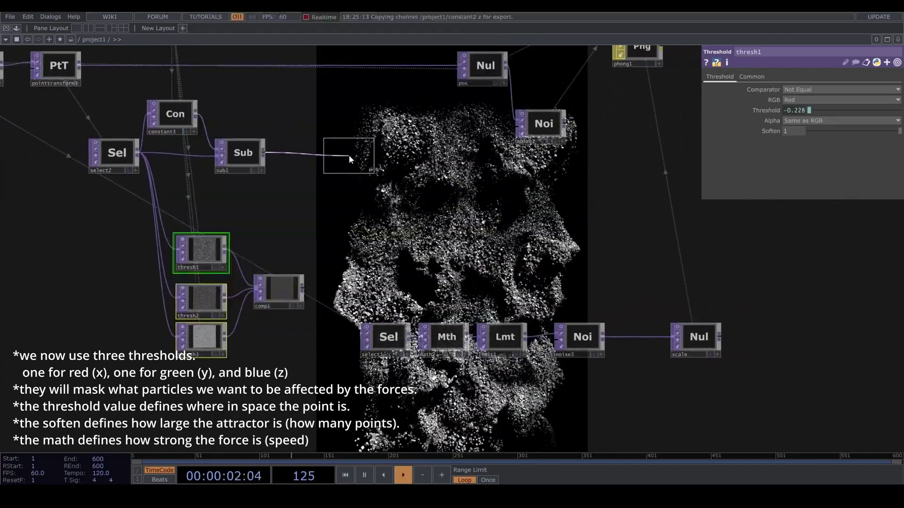
left_click(349, 155)
left_click_drag(304, 290, 327, 161)
Insert an Add TOP between the Point Transform and the pos Null, and feed the Multiply TOP into its second input.
left_click_drag(359, 253, 390, 325)
right_click(441, 137)
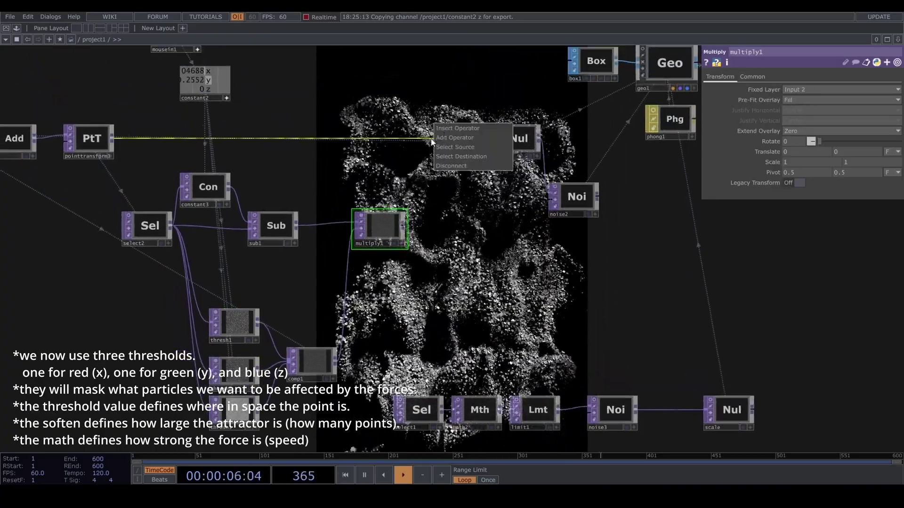
left_click(449, 128)
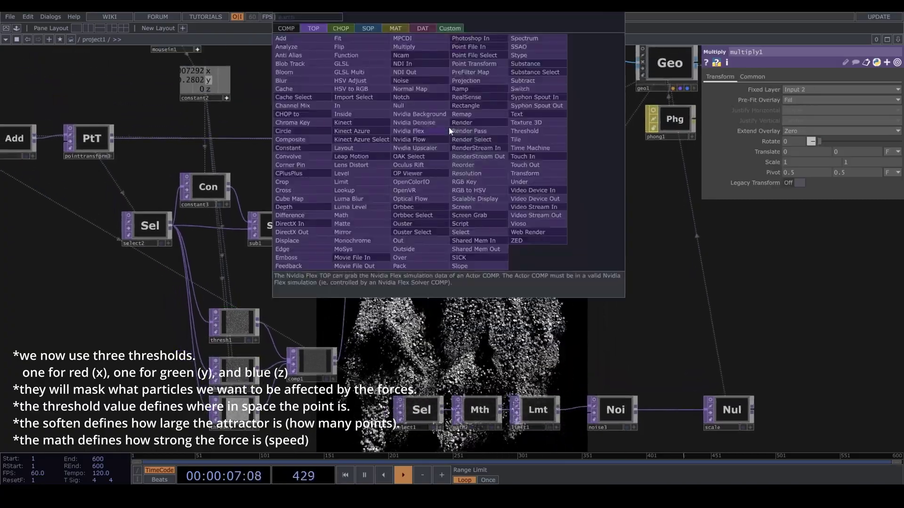
left_click(295, 38)
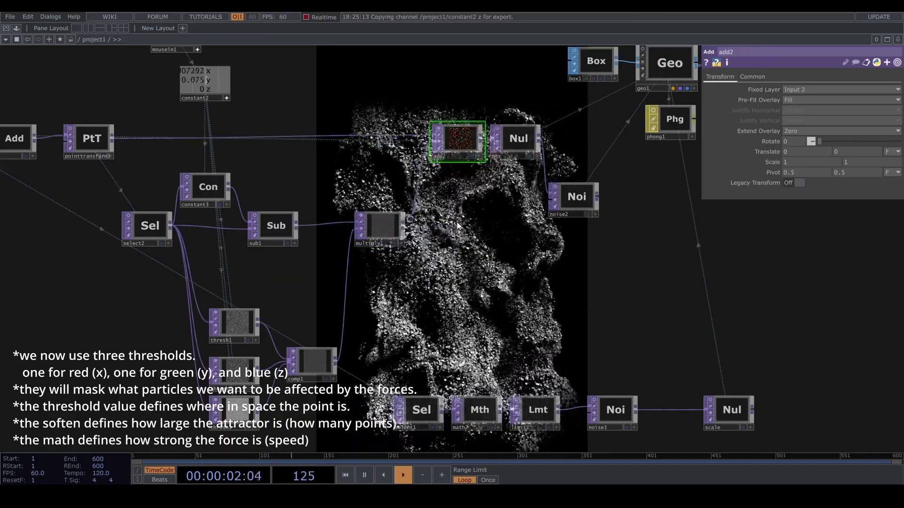
left_click_drag(466, 233, 472, 194)
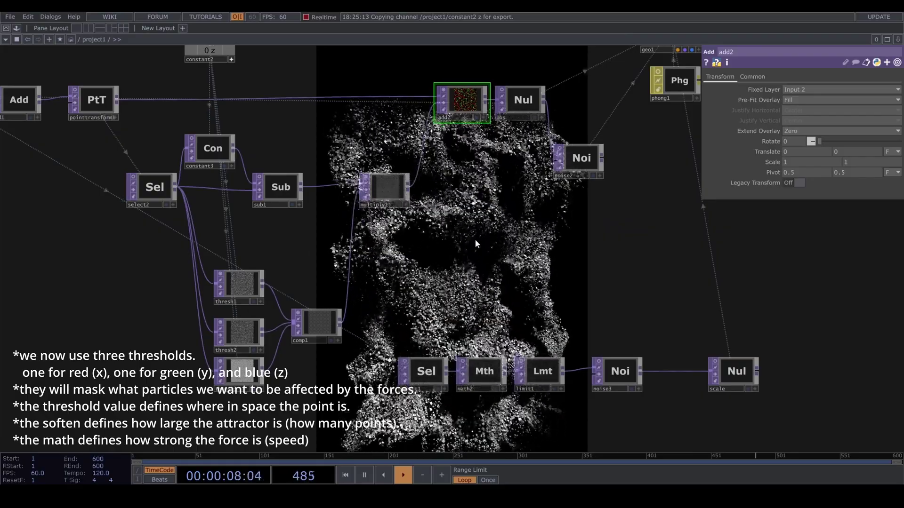
scroll(358, 237, "down", 5)
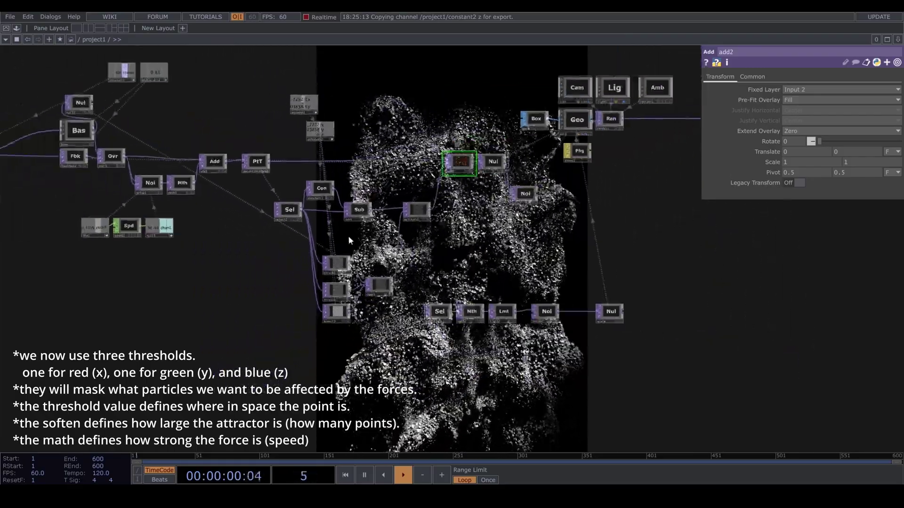
Add a Math TOP between the Multiply TOP and the second input of the Add TOP.
right_click(432, 182)
left_click(441, 187)
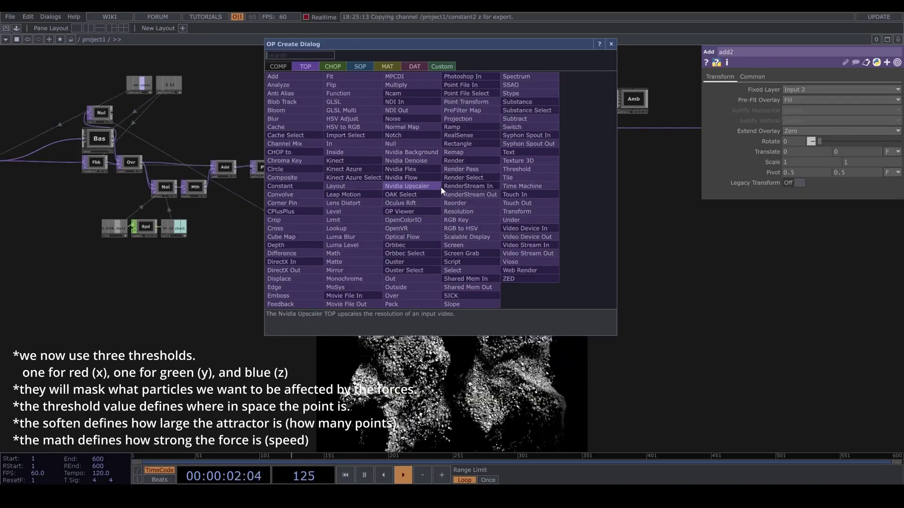
type("math")
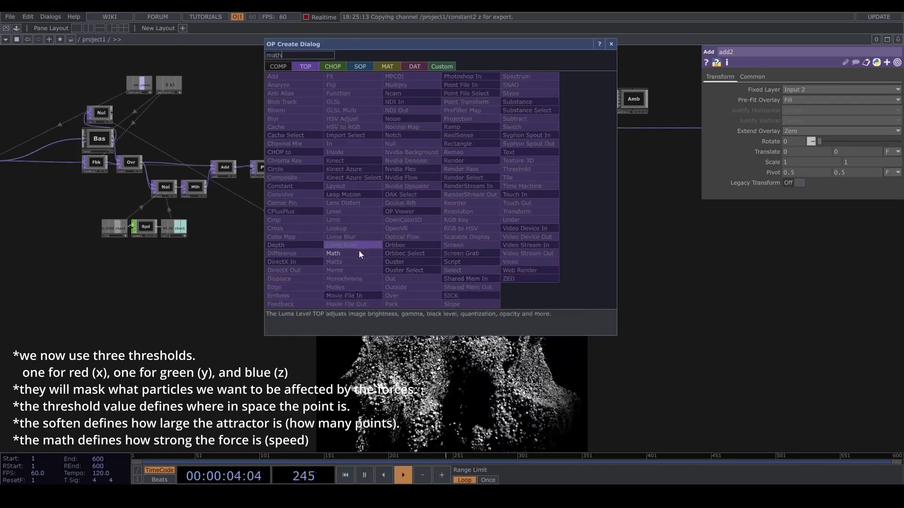
left_click(359, 252)
left_click(443, 214)
left_click_drag(449, 251, 398, 243)
Set the new Math TOP's Multiply value to -4 to strengthen and invert the attractor force.
left_click(732, 77)
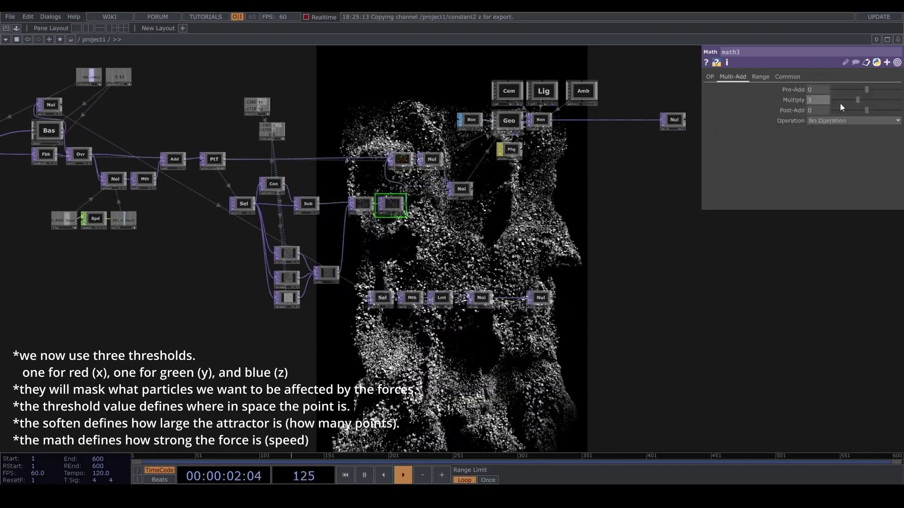
left_click_drag(820, 97, 809, 90)
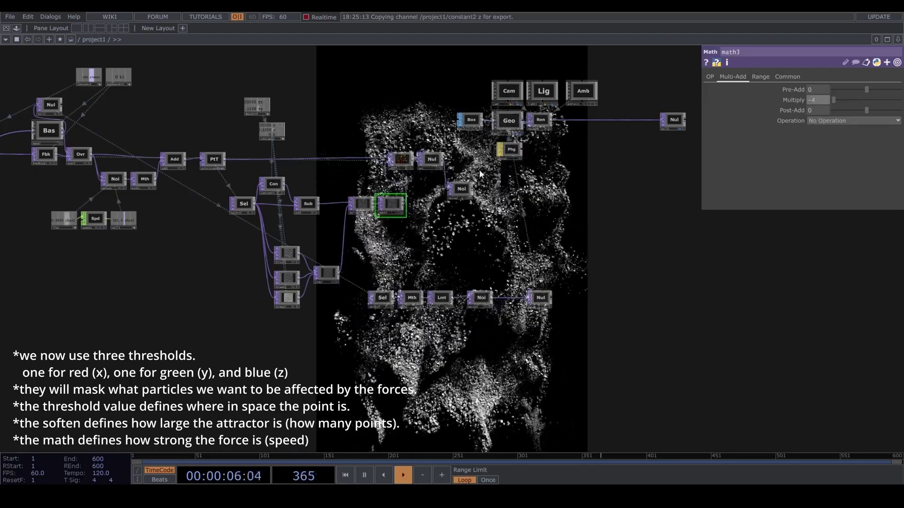
scroll(452, 261, "up", 2)
scroll(453, 260, "down", 3)
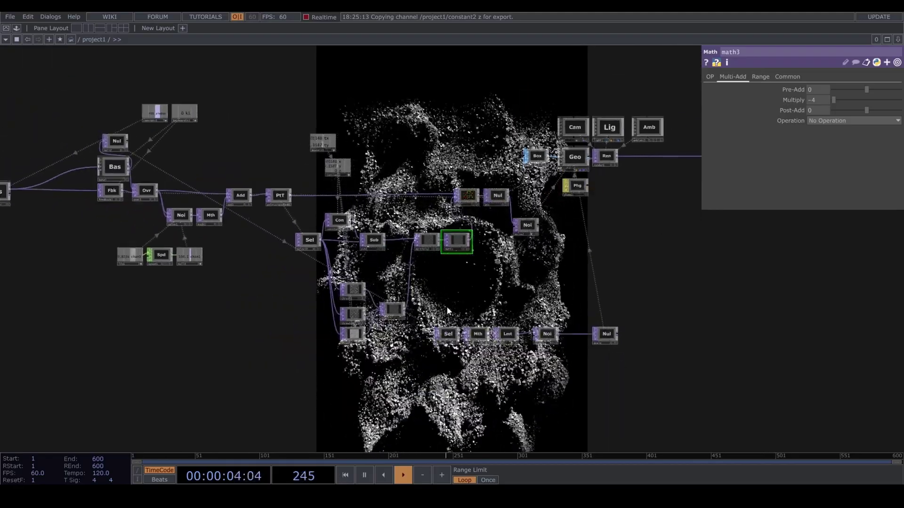
Multiply the mouse expressions for the x and y channels of the constant2 CHOP by 2.
right_click_drag(442, 307, 613, 342)
left_click_drag(613, 342, 624, 381)
left_click_drag(534, 315, 576, 351)
scroll(356, 212, "up", 2)
left_click(380, 207)
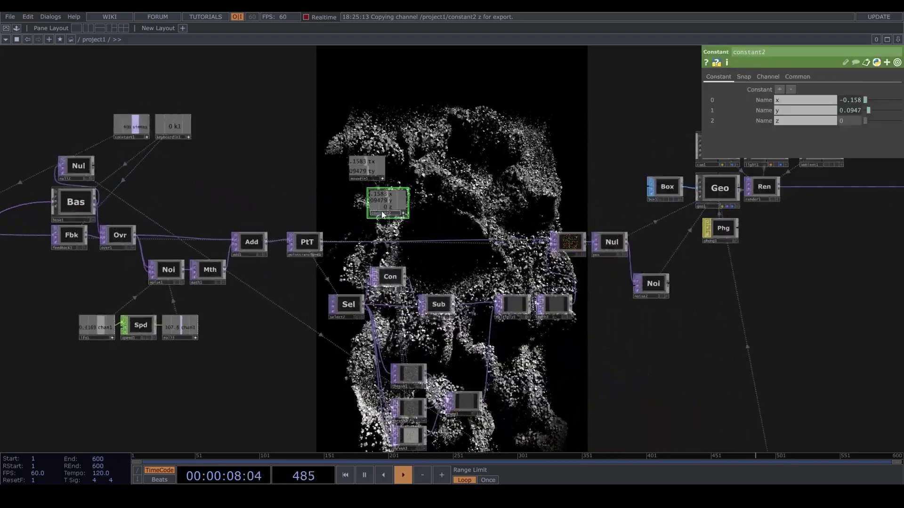
left_click(865, 110)
type("*2")
left_click(853, 119)
type("*2")
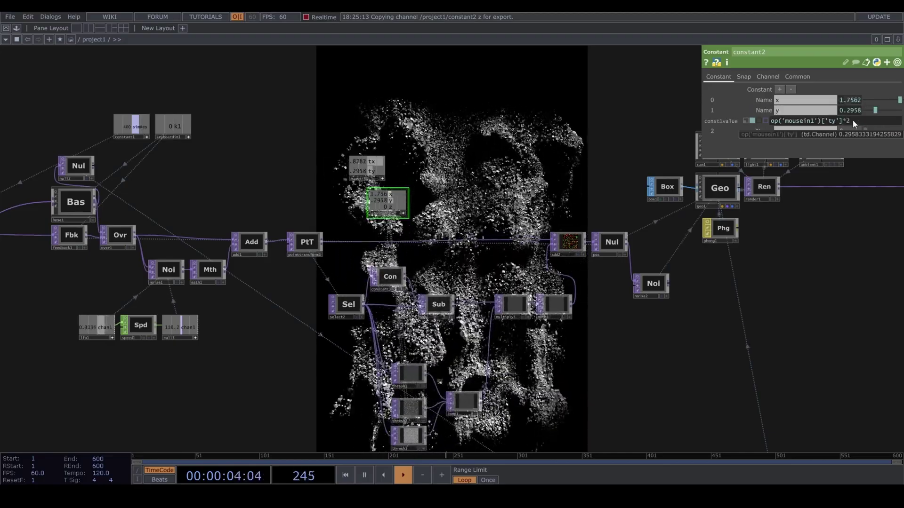
key("Return")
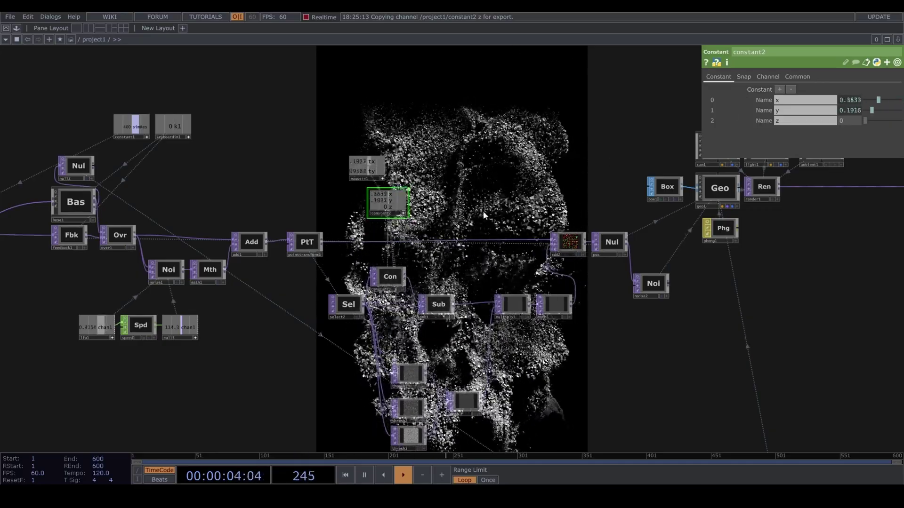
Set the Soften value of the blue-channel Threshold TOP (thresh3) to 2.
left_click_drag(587, 359, 580, 243)
left_click_drag(457, 283, 457, 275)
left_click(402, 314)
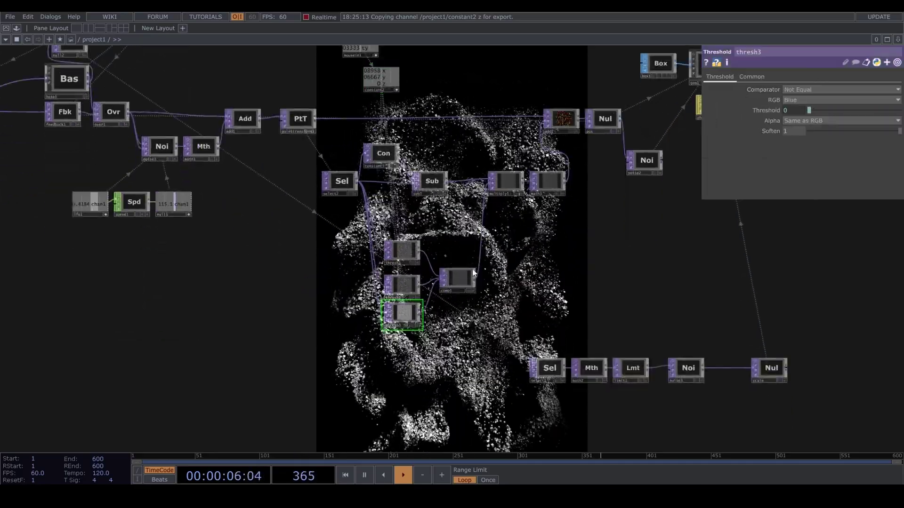
mouse_move(793, 131)
middle_mouse_down()
mouse_move(796, 120)
mouse_move(794, 132)
middle_mouse_up()
Set the Multiply value of the Math TOP after the Multiply TOP to -5.
left_click_drag(533, 156, 492, 206)
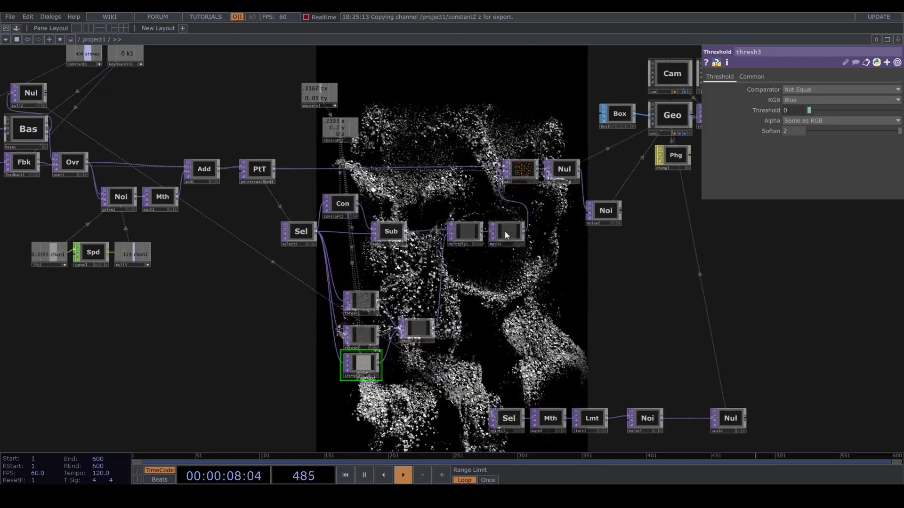
left_click(504, 231)
middle_click(817, 99)
mouse_move(817, 97)
middle_mouse_down()
mouse_move(810, 88)
mouse_move(816, 100)
middle_mouse_up()
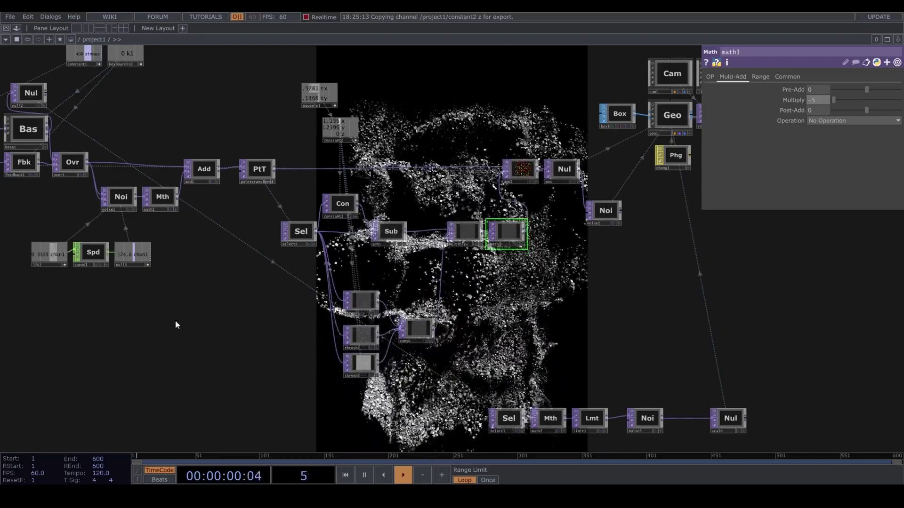
Add a Sphere SOP in the free space below the force chain and set its radius to 0.2 on all axes.
left_click_drag(508, 311, 410, 270)
key("Tab")
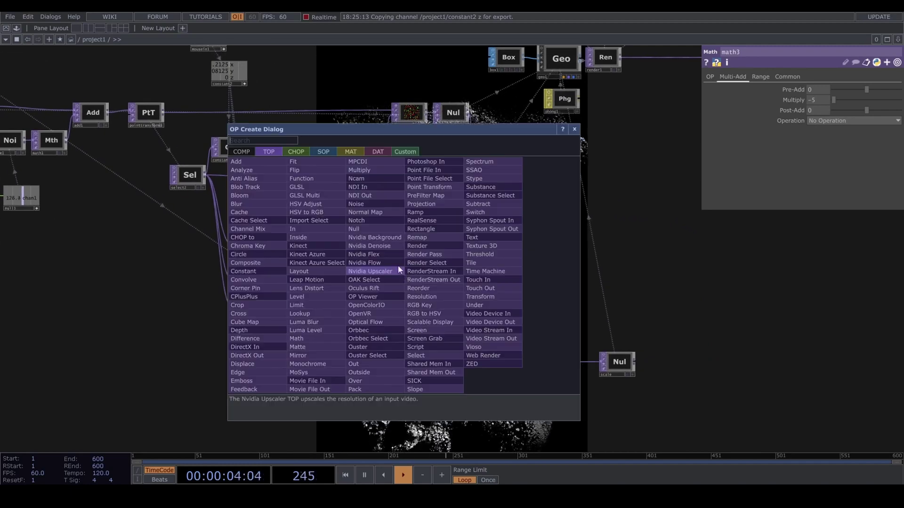
left_click(327, 152)
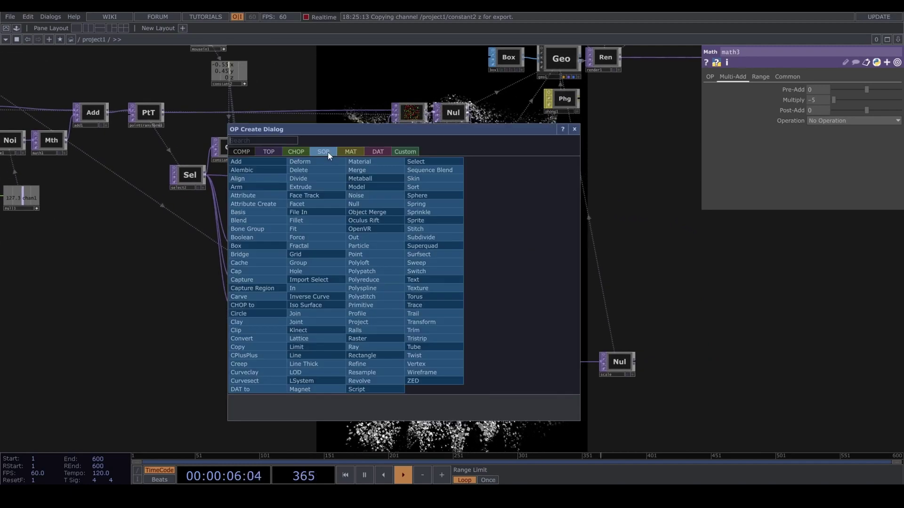
type("sphe")
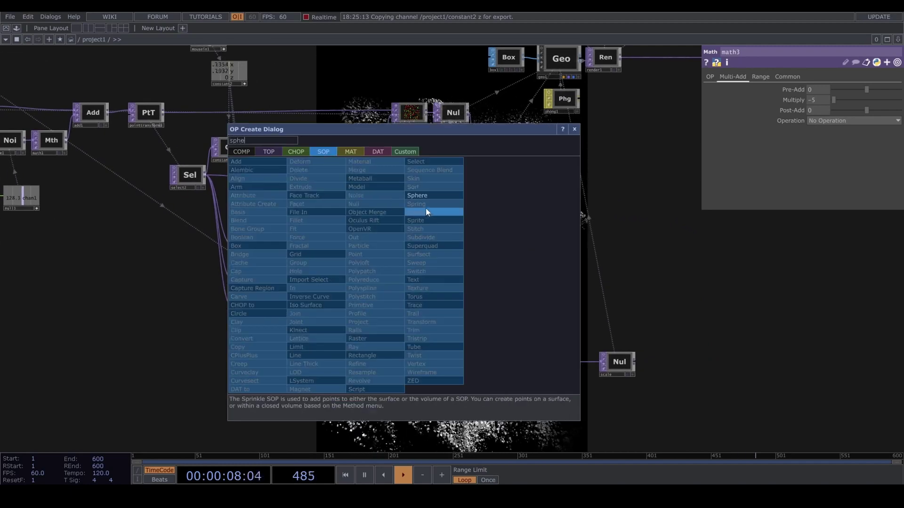
left_click(427, 196)
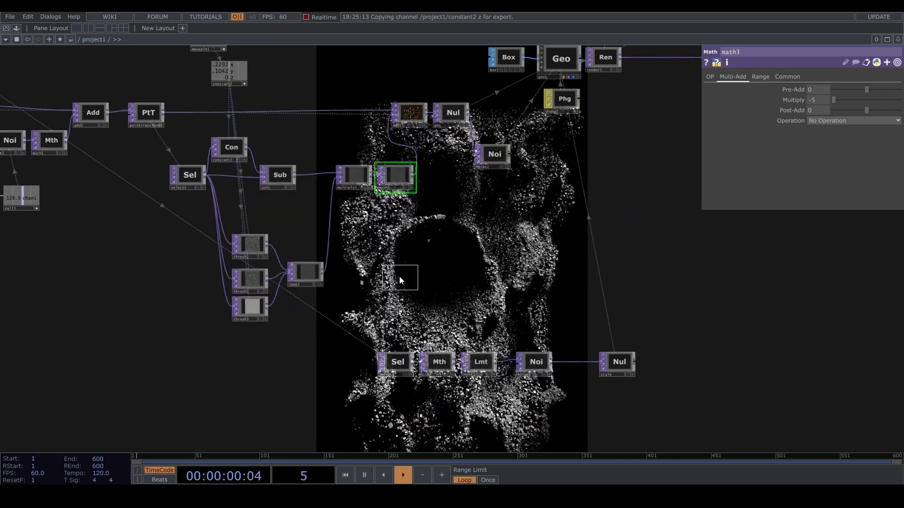
left_click(398, 276)
middle_click_drag(751, 141, 747, 124)
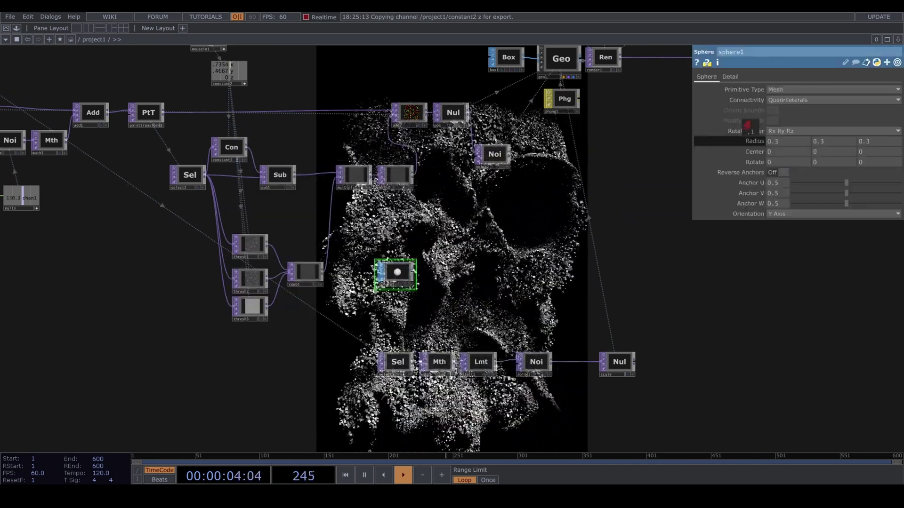
Add a Transform SOP connected to the Sphere SOP's output.
scroll(409, 273, "up", 3)
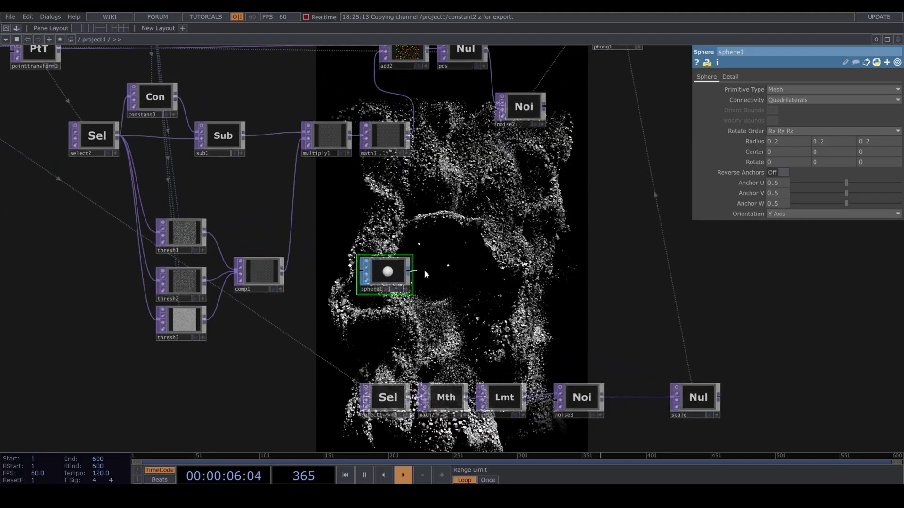
left_click(425, 271)
type("tra")
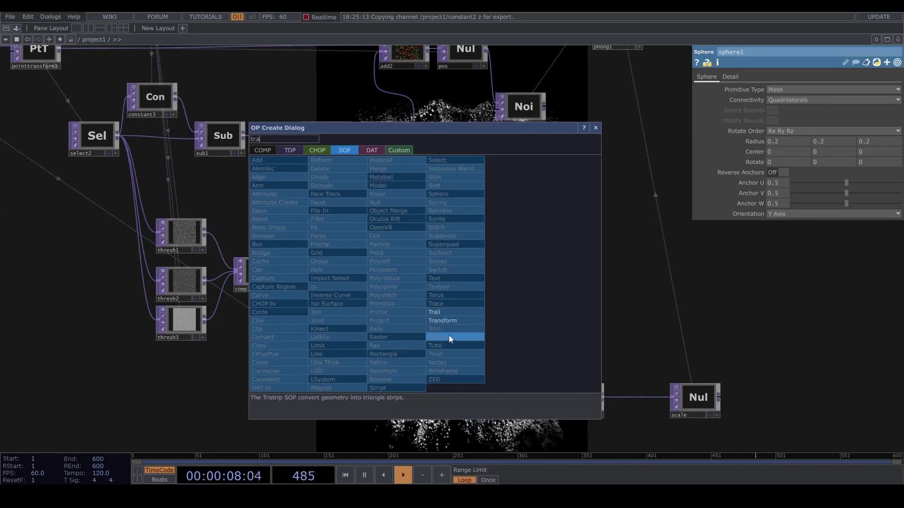
left_click(451, 321)
left_click(449, 273)
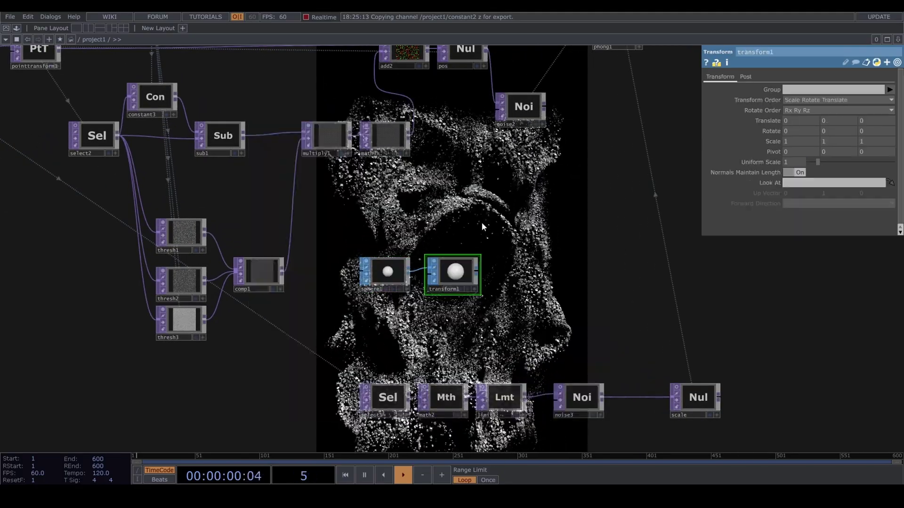
Reference the constant2 CHOP's x, y and z channels in the Transform SOP's Translate values.
scroll(474, 216, "down", 5)
scroll(490, 262, "up", 3)
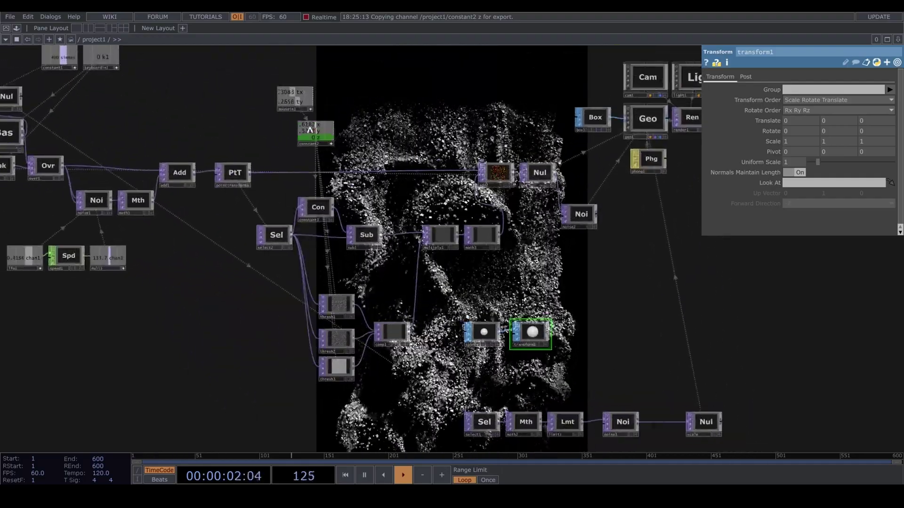
left_click_drag(309, 126, 785, 121)
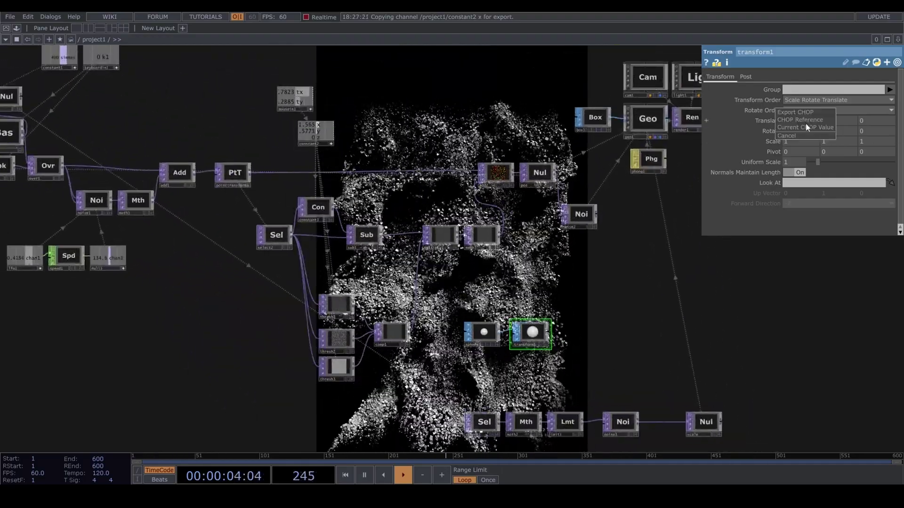
left_click(806, 126)
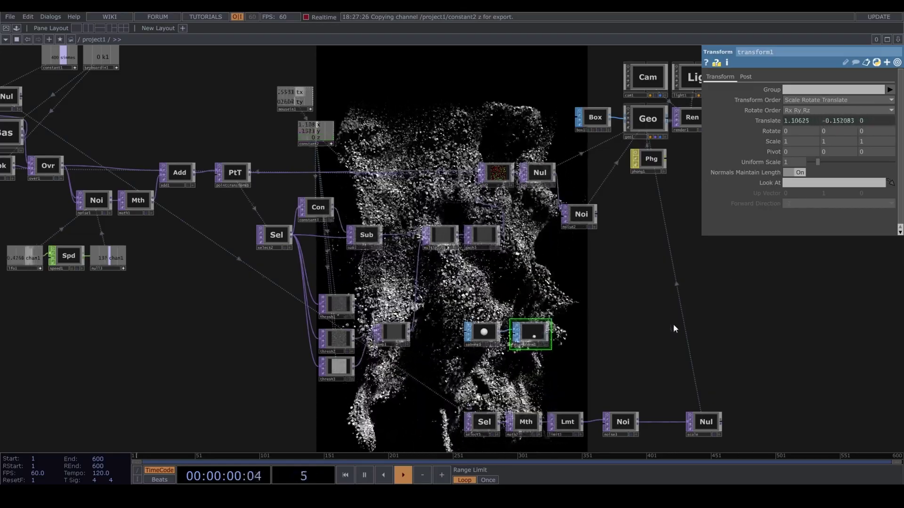
Add a Geometry COMP connected to the Transform SOP's output so the sphere renders in the scene.
left_click_drag(659, 329, 585, 298)
scroll(464, 305, "up", 5)
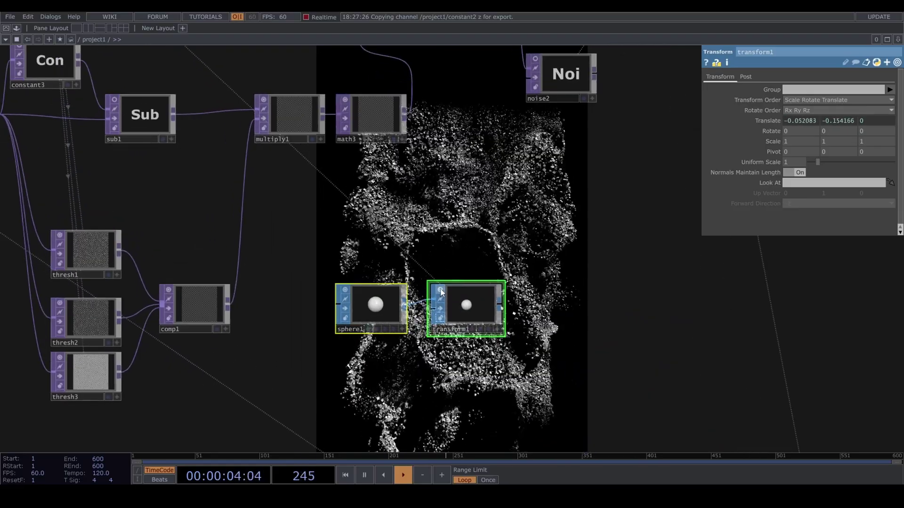
key("Tab")
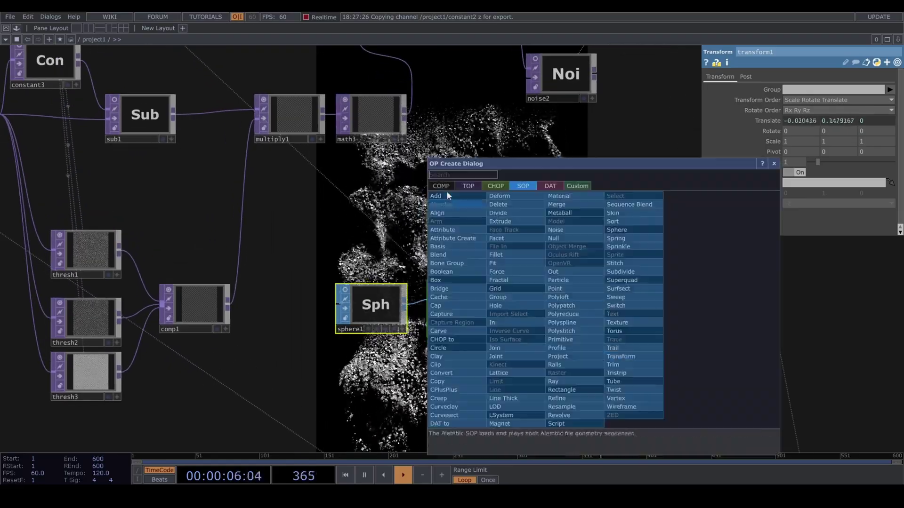
type("g")
left_click(462, 263)
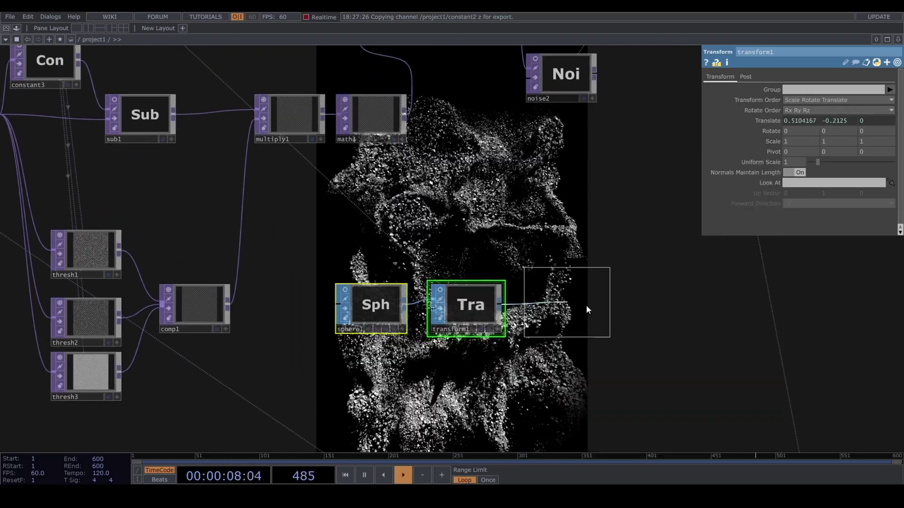
left_click(589, 307)
scroll(593, 308, "down", 5)
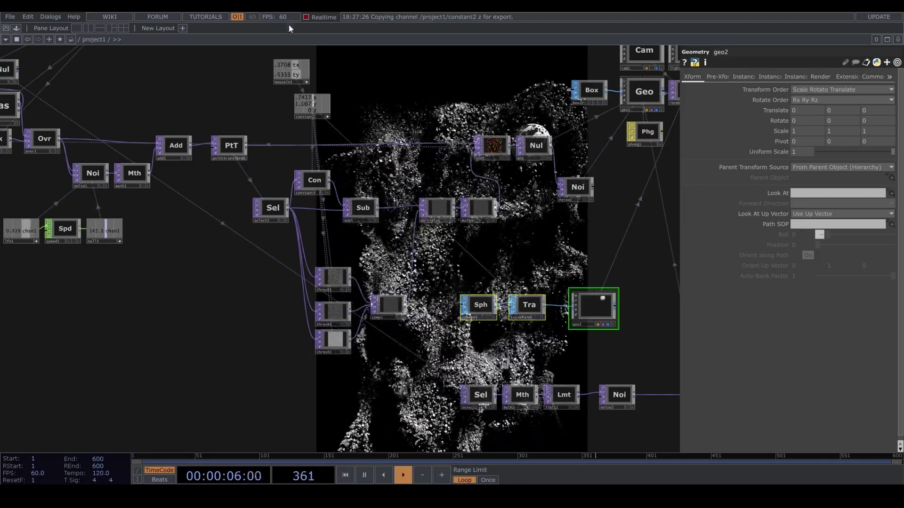
Set the lifeTime parameter of the base1 COMP to 1.
scroll(452, 181, "down", 10)
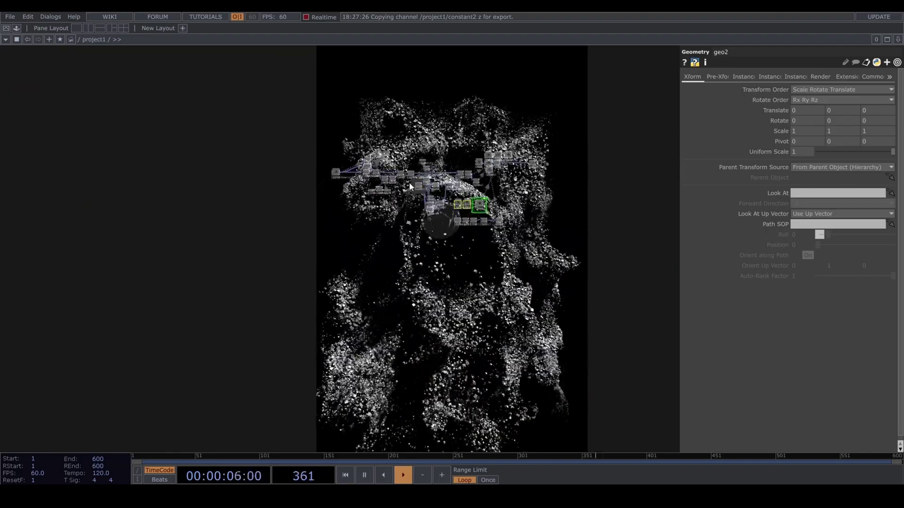
scroll(410, 179, "up", 3)
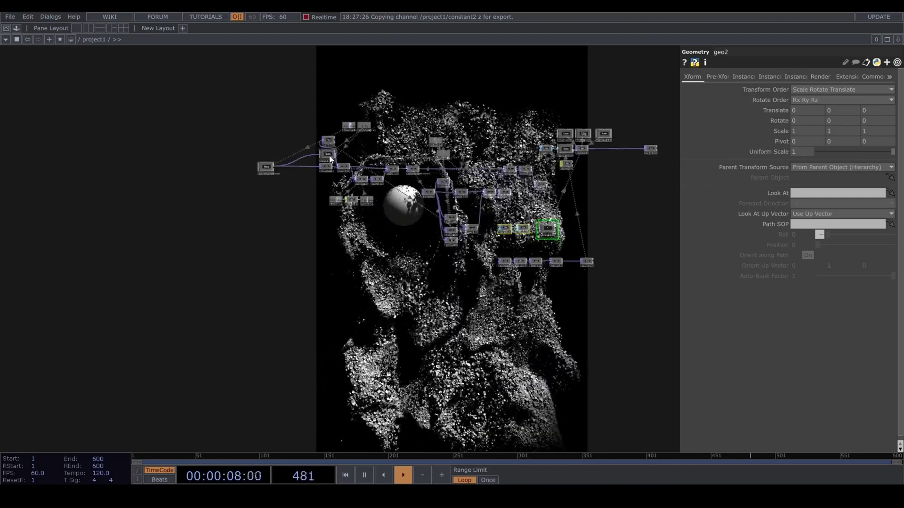
left_click(331, 159)
left_click_drag(802, 103, 796, 94)
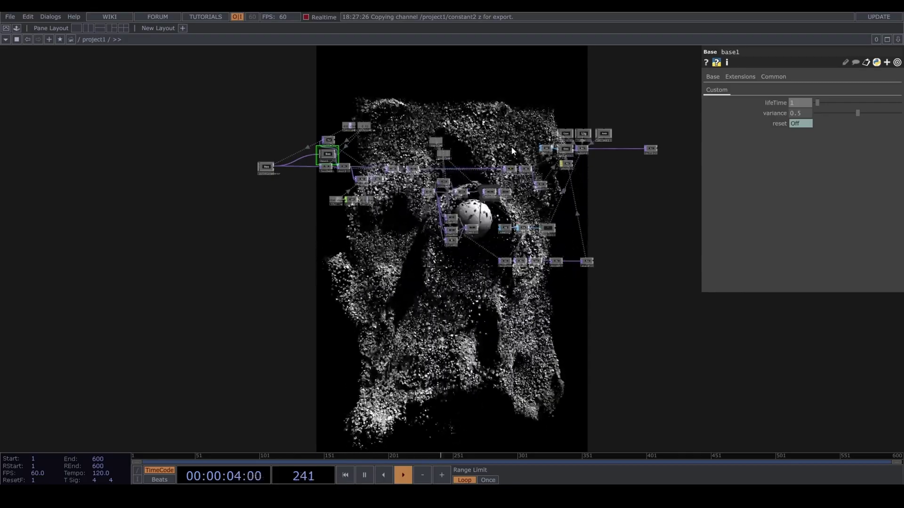
Open the parameters of the noise1 TOP that feeds the particle movement.
left_click_drag(409, 320, 153, 311)
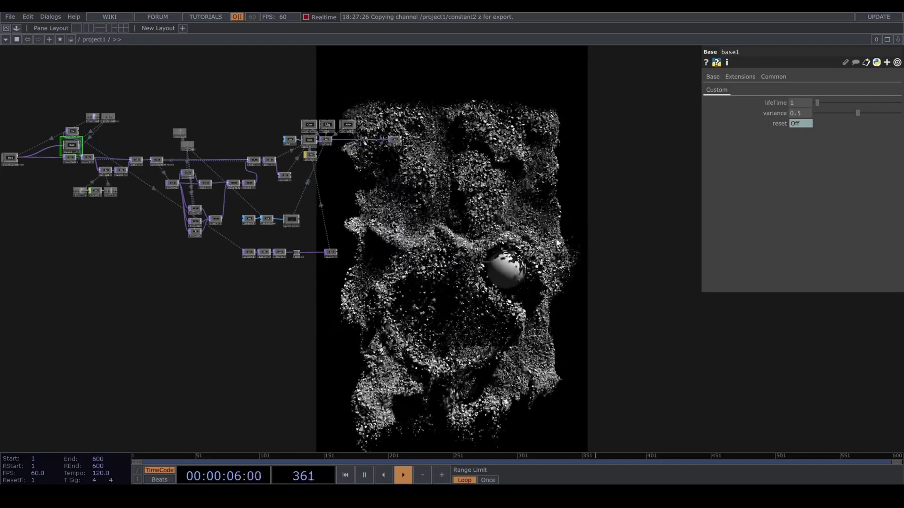
left_click_drag(525, 250, 668, 326)
scroll(239, 285, "up", 2)
scroll(238, 284, "up", 5)
left_click(245, 182)
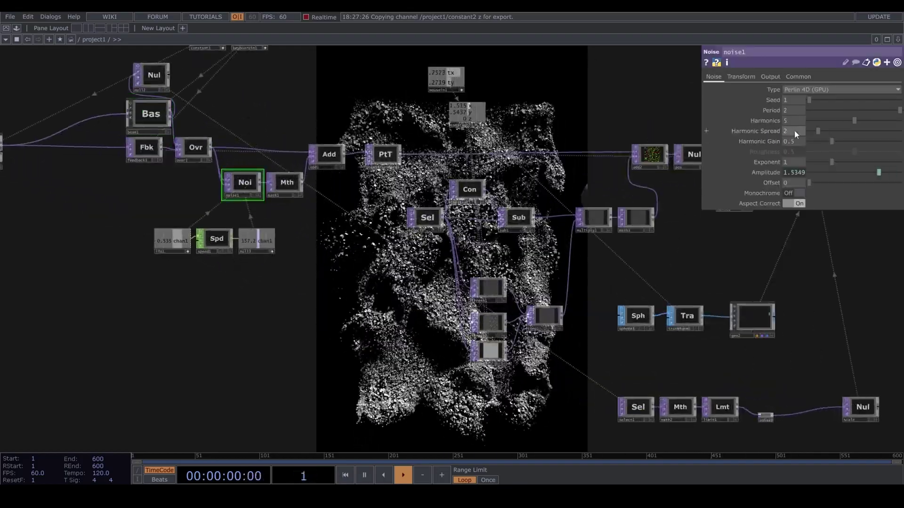